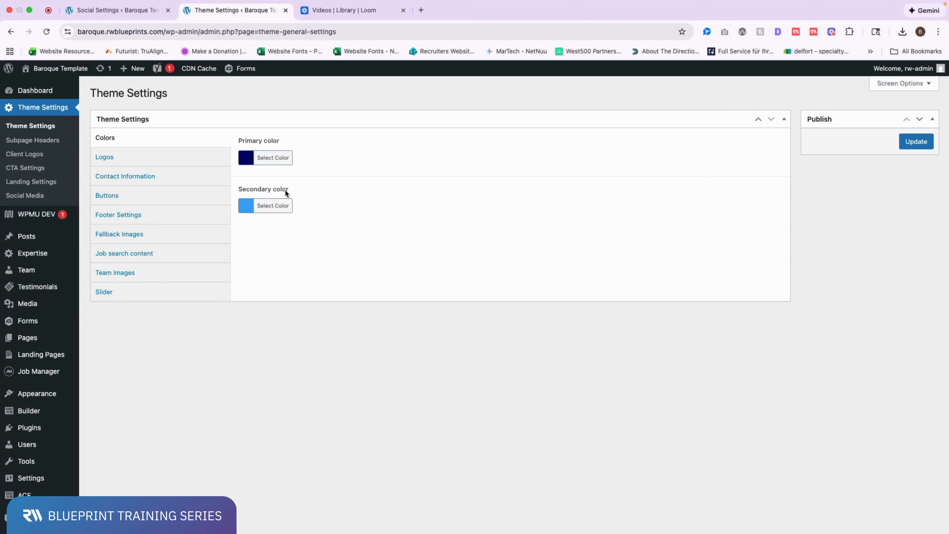
- Open the site's home page in a separate tab and examine how the theme colors are used in its sections and buttons
{"action": "left_click", "coordinate": [59, 68], "text": "super"}
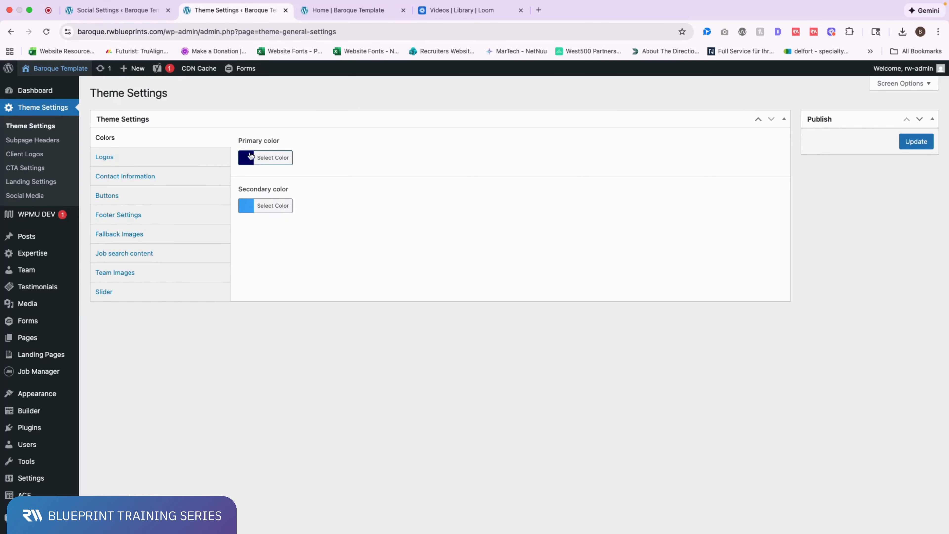
{"action": "left_click", "coordinate": [337, 18]}
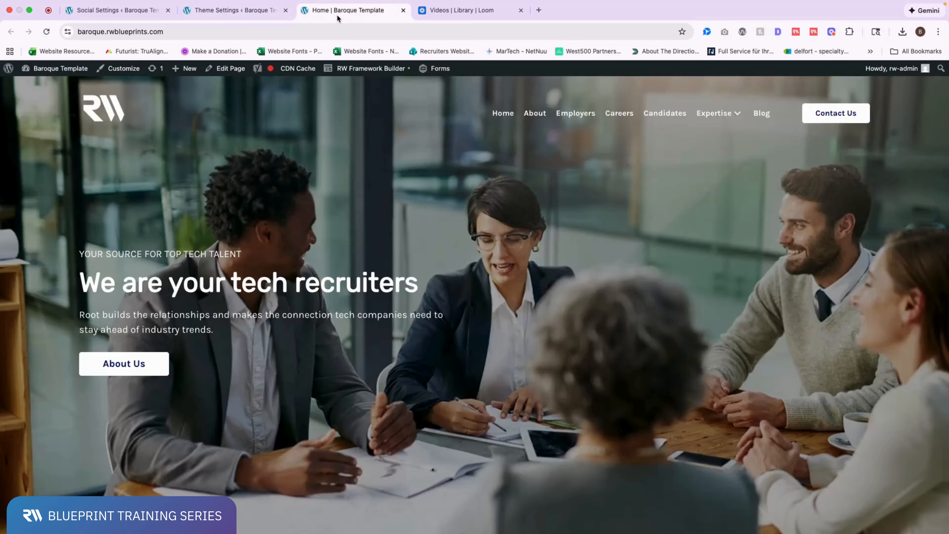
{"action": "scroll", "coordinate": [355, 284], "scroll_direction": "down", "scroll_amount": 10}
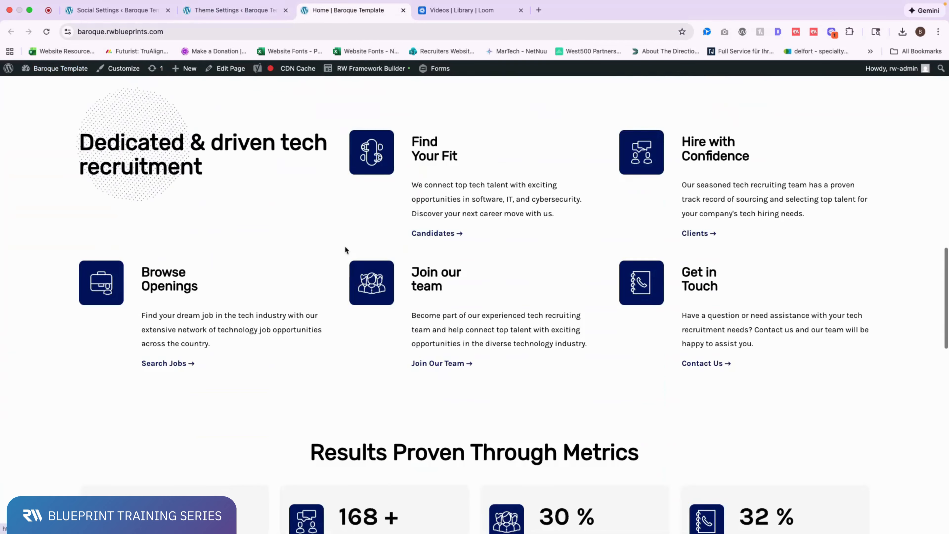
{"action": "scroll", "coordinate": [371, 304], "scroll_direction": "down", "scroll_amount": 6}
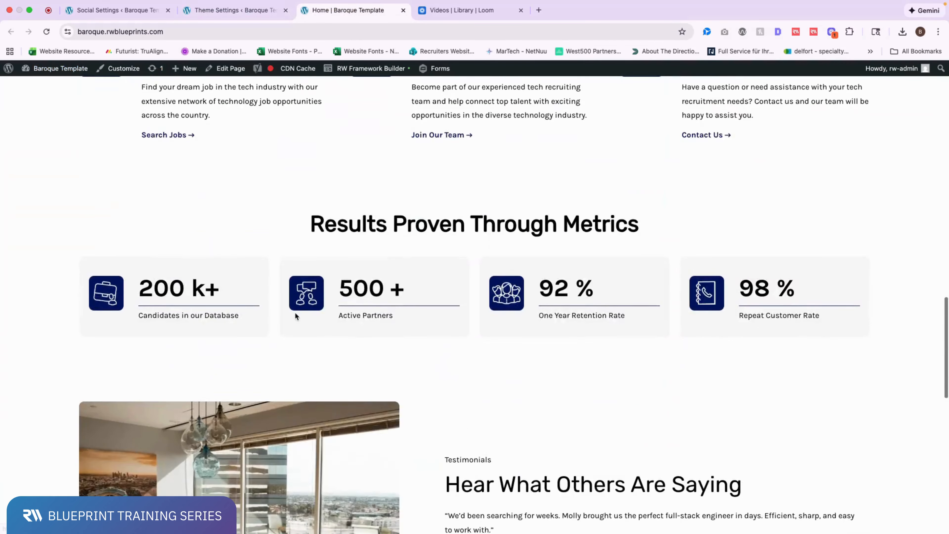
{"action": "scroll", "coordinate": [385, 322], "scroll_direction": "up", "scroll_amount": 9}
{"action": "scroll", "coordinate": [385, 326], "scroll_direction": "up", "scroll_amount": 3}
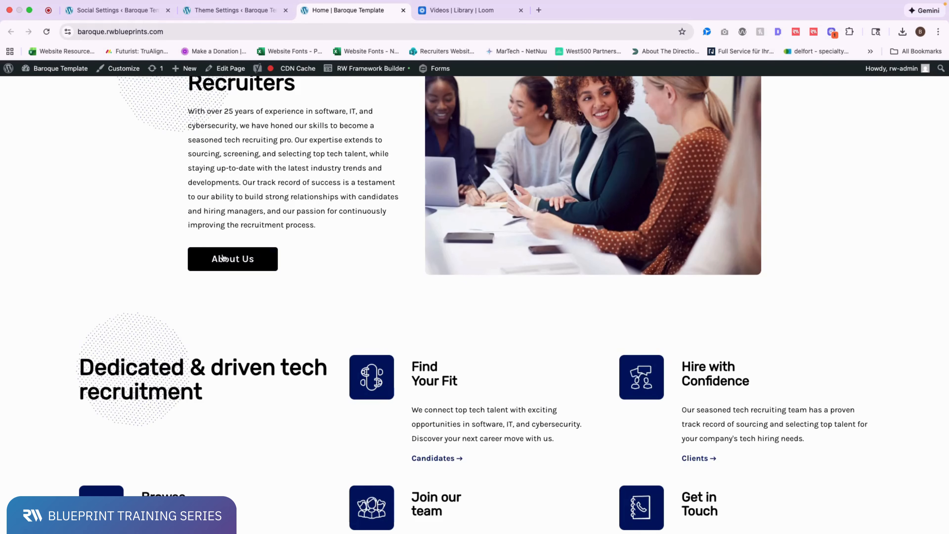
- Return to Theme Settings and review the primary and secondary color fields, including the primary color's picker and hex code
{"action": "left_click", "coordinate": [242, 15]}
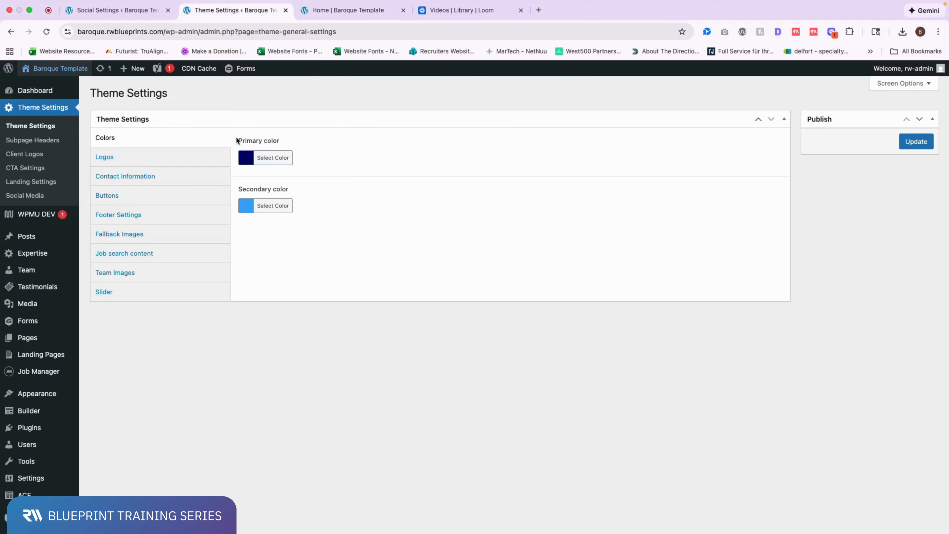
{"action": "left_click_drag", "start_coordinate": [238, 140], "coordinate": [267, 141]}
{"action": "left_click_drag", "start_coordinate": [239, 190], "coordinate": [287, 190]}
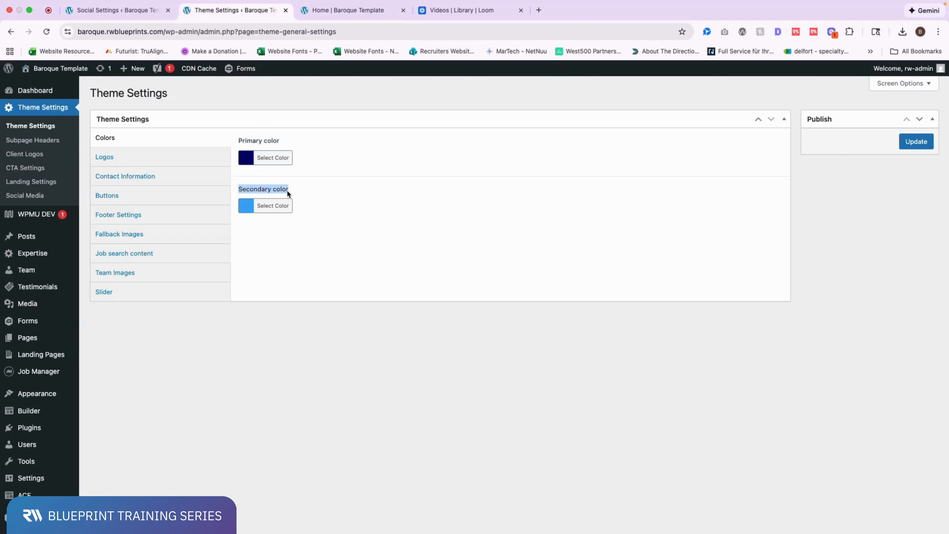
{"action": "left_click", "coordinate": [273, 159]}
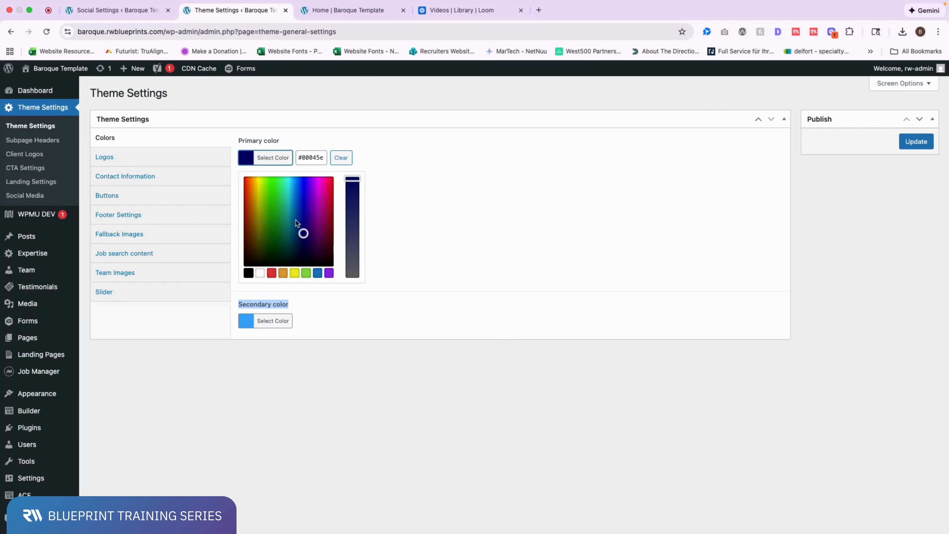
{"action": "triple_click", "coordinate": [308, 157]}
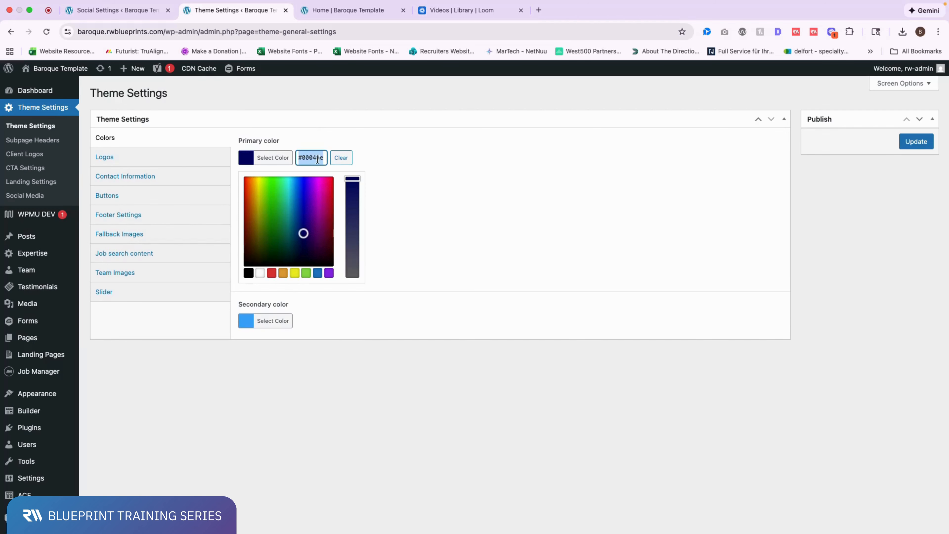
{"action": "left_click", "coordinate": [313, 138]}
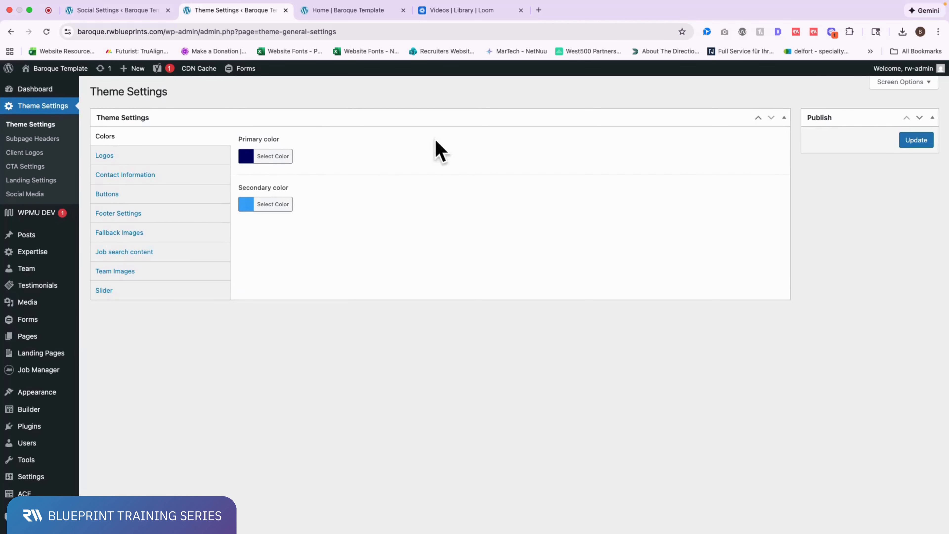
- Open the theme's Logos settings and review the Header Logo and Footer Logo images
{"action": "left_click", "coordinate": [174, 154]}
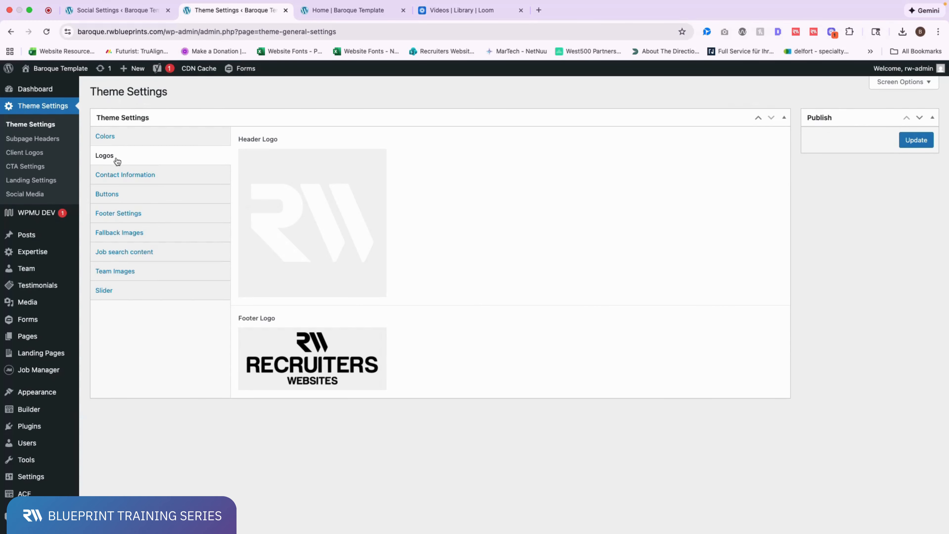
{"action": "left_click_drag", "start_coordinate": [238, 139], "coordinate": [278, 140]}
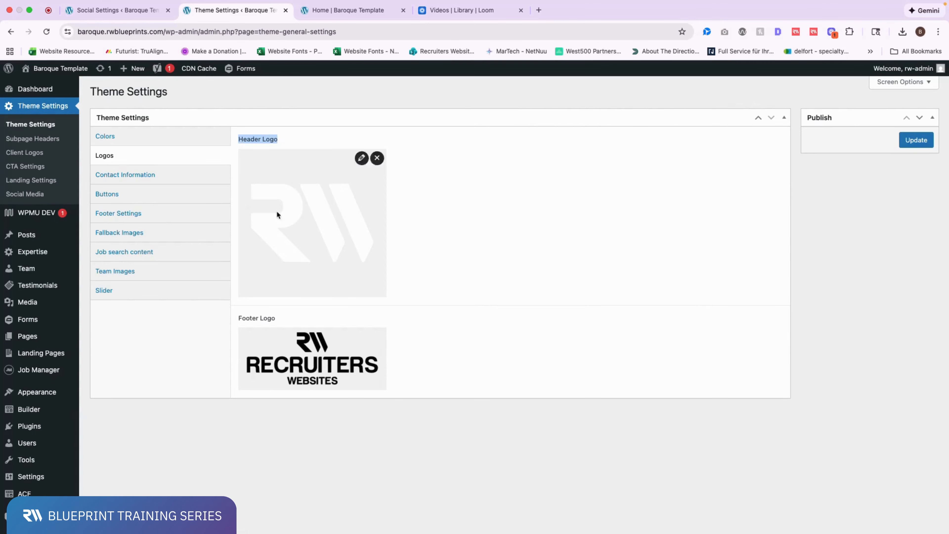
{"action": "left_click_drag", "start_coordinate": [238, 318], "coordinate": [270, 319]}
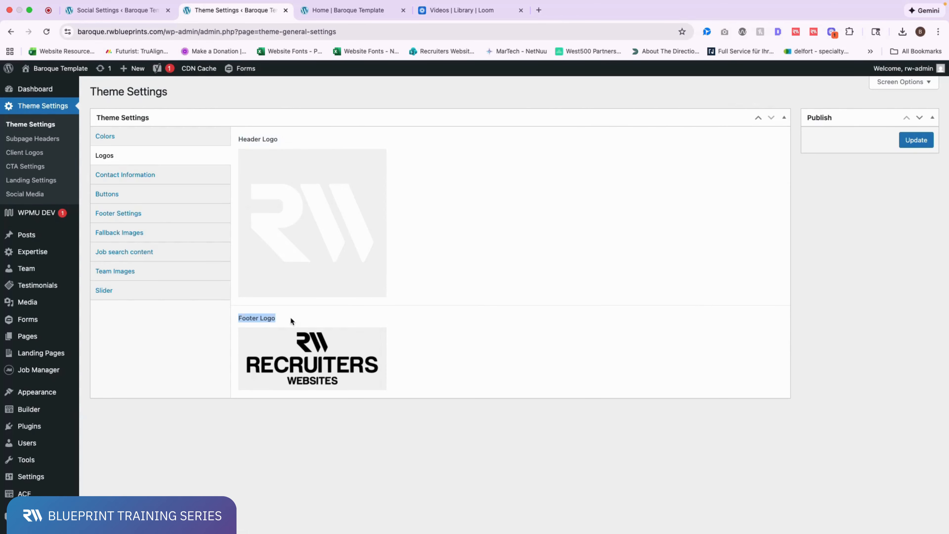
{"action": "left_click", "coordinate": [399, 164]}
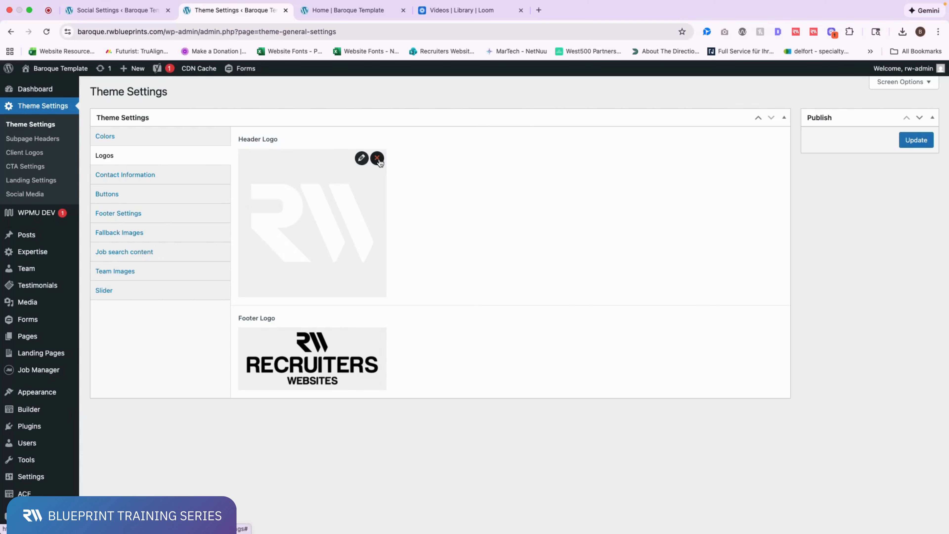
- Remove the header logo and browse the media library for a replacement without selecting an image
{"action": "left_click", "coordinate": [377, 159]}
{"action": "left_click", "coordinate": [320, 156]}
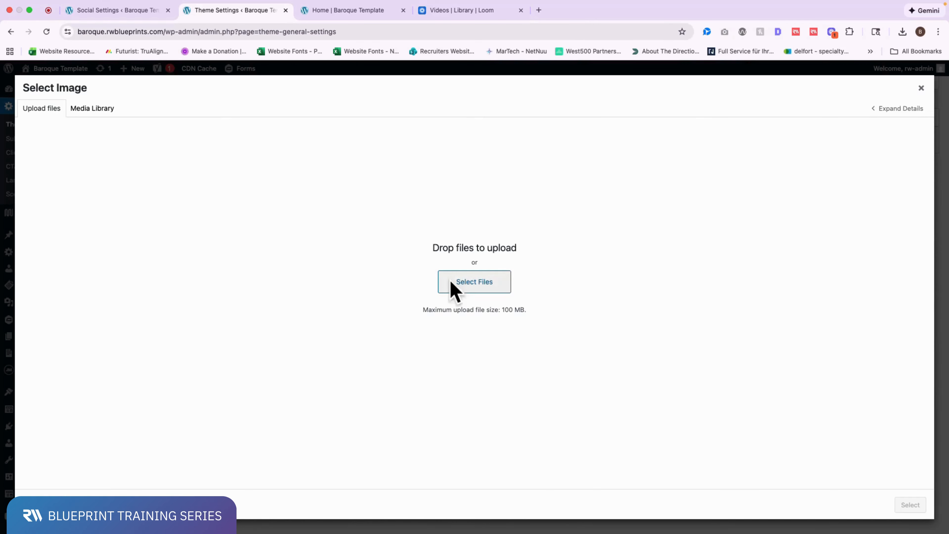
{"action": "left_click", "coordinate": [95, 107]}
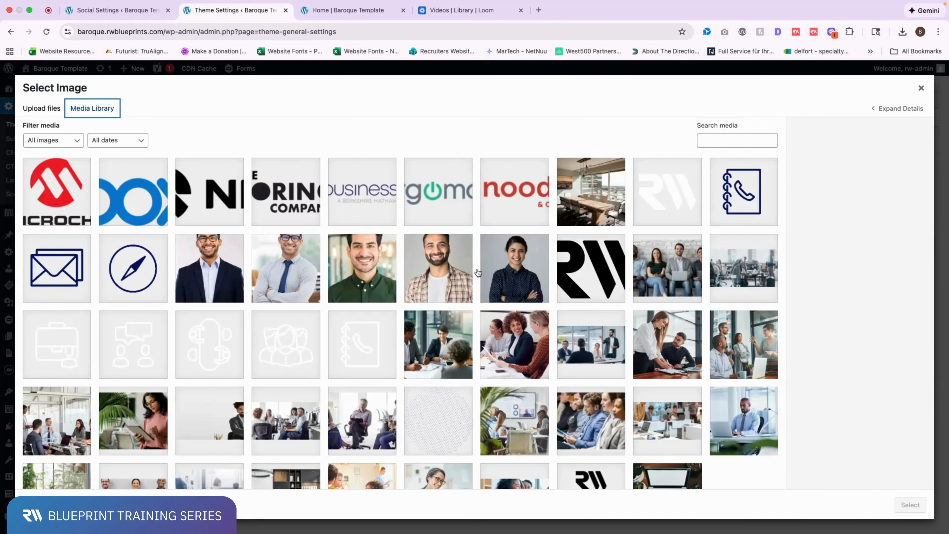
{"action": "left_click", "coordinate": [928, 91]}
- Remove the footer logo and reload the settings page to discard the unsaved logo removals
{"action": "left_click", "coordinate": [378, 204]}
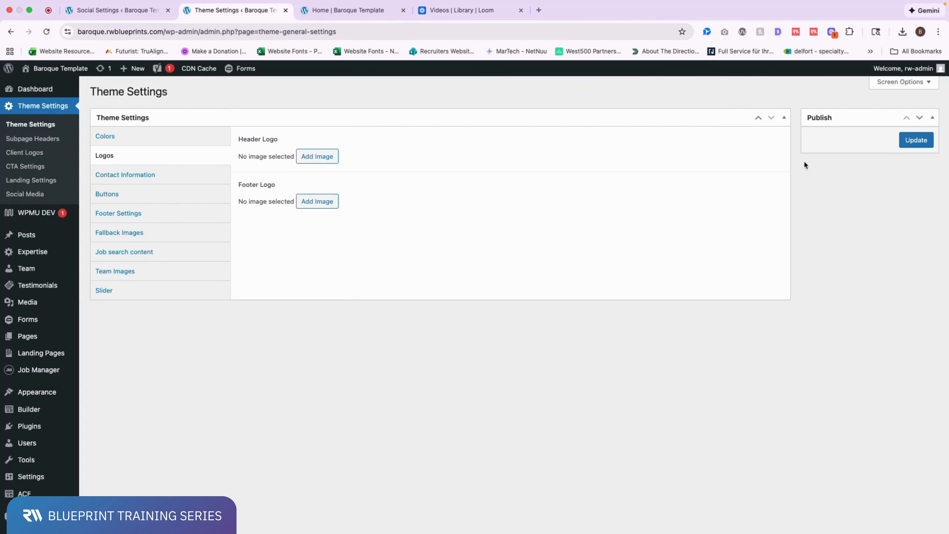
{"action": "left_click", "coordinate": [47, 32]}
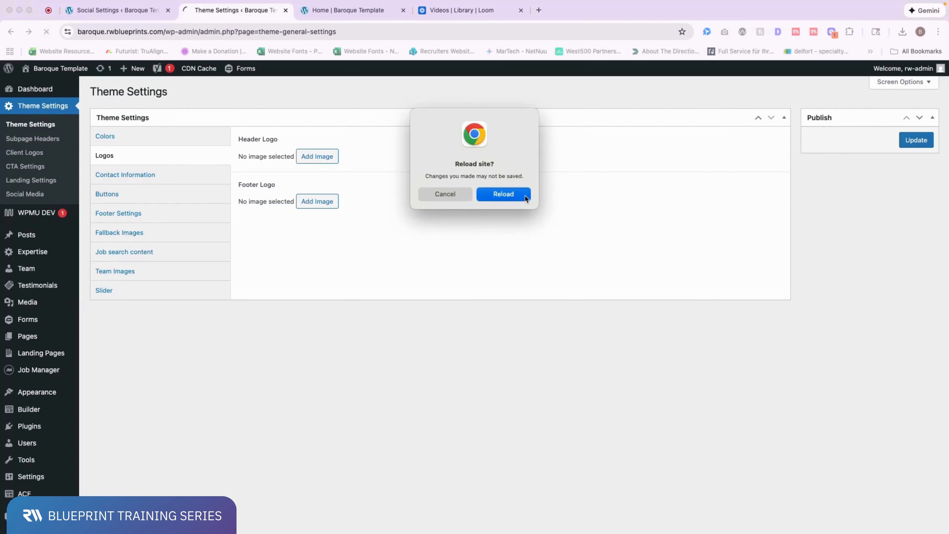
{"action": "left_click", "coordinate": [524, 195]}
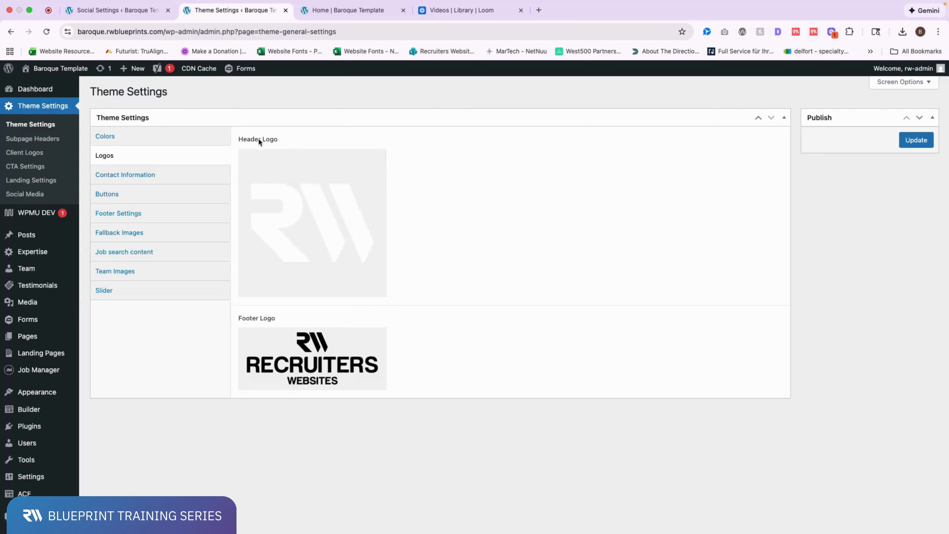
- Compare the header and footer logos on the live home page with the images set in the theme's Logos settings
{"action": "left_click", "coordinate": [297, 142]}
{"action": "left_click", "coordinate": [348, 11]}
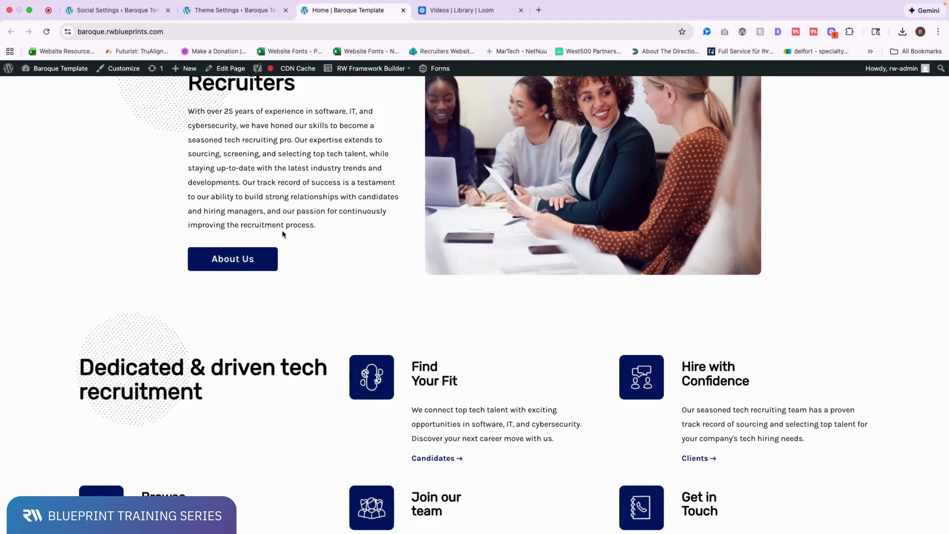
{"action": "scroll", "coordinate": [282, 230], "scroll_direction": "up", "scroll_amount": 10}
{"action": "left_click_drag", "start_coordinate": [136, 105], "coordinate": [64, 109]}
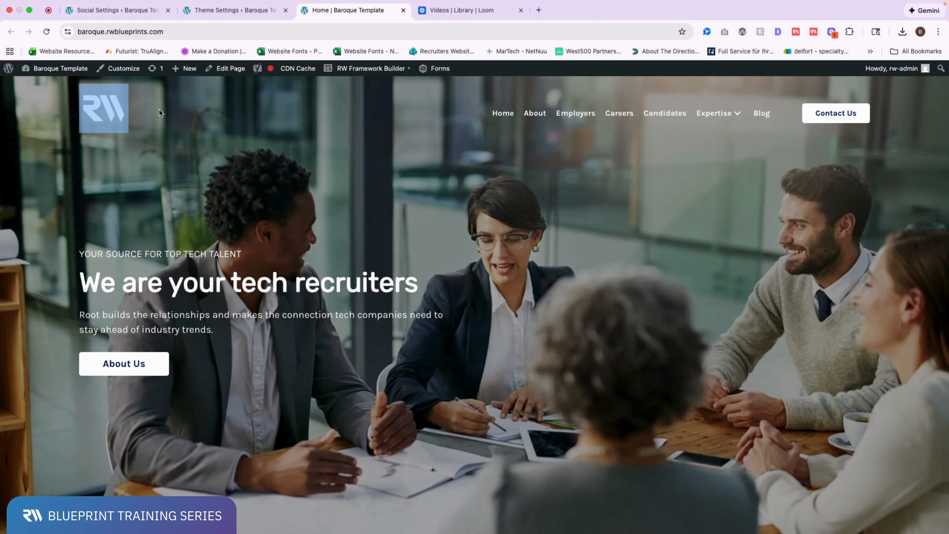
{"action": "scroll", "coordinate": [184, 105], "scroll_direction": "down", "scroll_amount": 10}
{"action": "scroll", "coordinate": [184, 106], "scroll_direction": "down", "scroll_amount": 10}
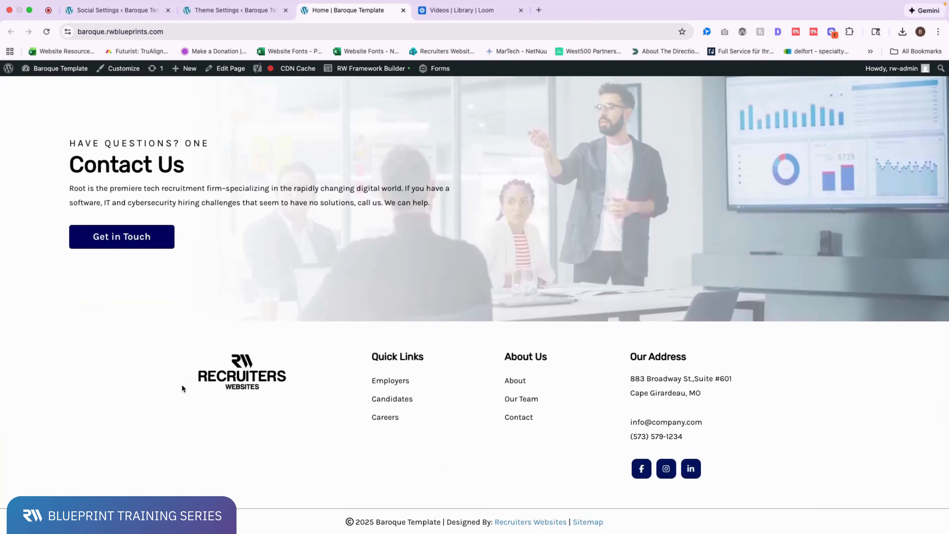
{"action": "left_click_drag", "start_coordinate": [183, 367], "coordinate": [322, 370]}
{"action": "left_click", "coordinate": [233, 11]}
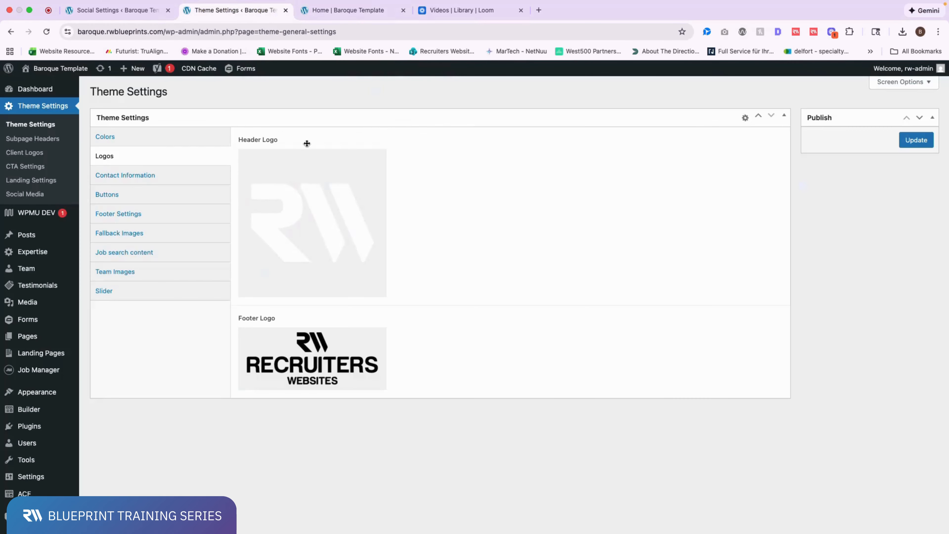
{"action": "left_click_drag", "start_coordinate": [239, 320], "coordinate": [323, 318]}
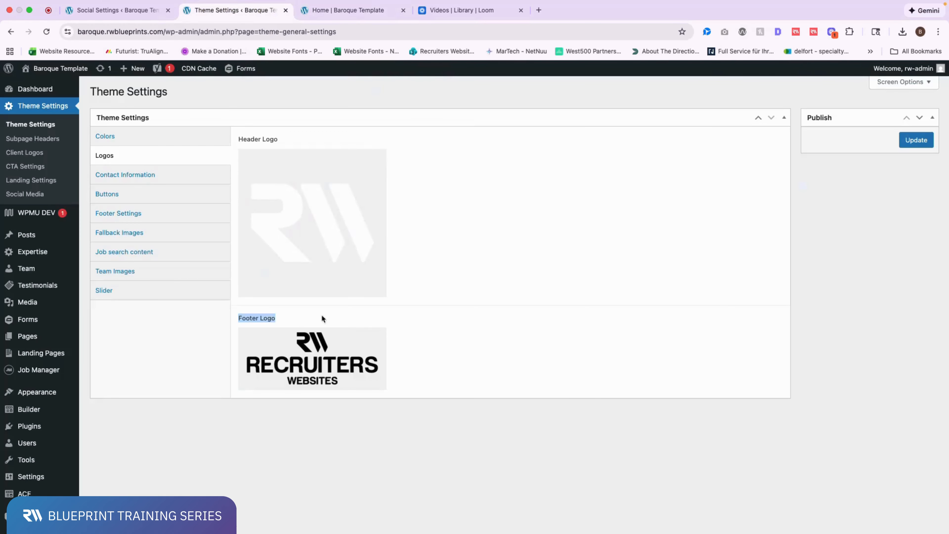
{"action": "left_click", "coordinate": [417, 318]}
- Open the theme's Contact Information settings and review the Address and Phone fields
{"action": "left_click", "coordinate": [142, 175]}
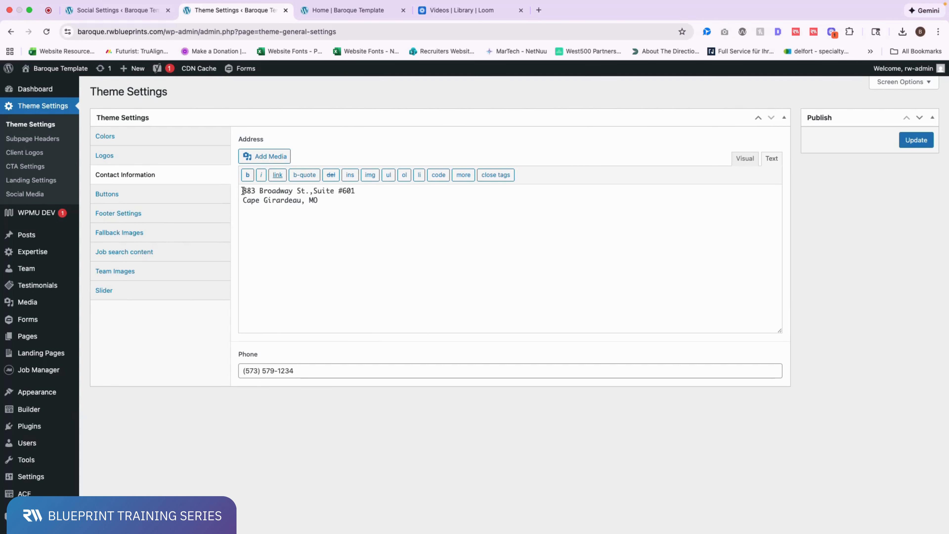
{"action": "left_click_drag", "start_coordinate": [243, 190], "coordinate": [393, 204]}
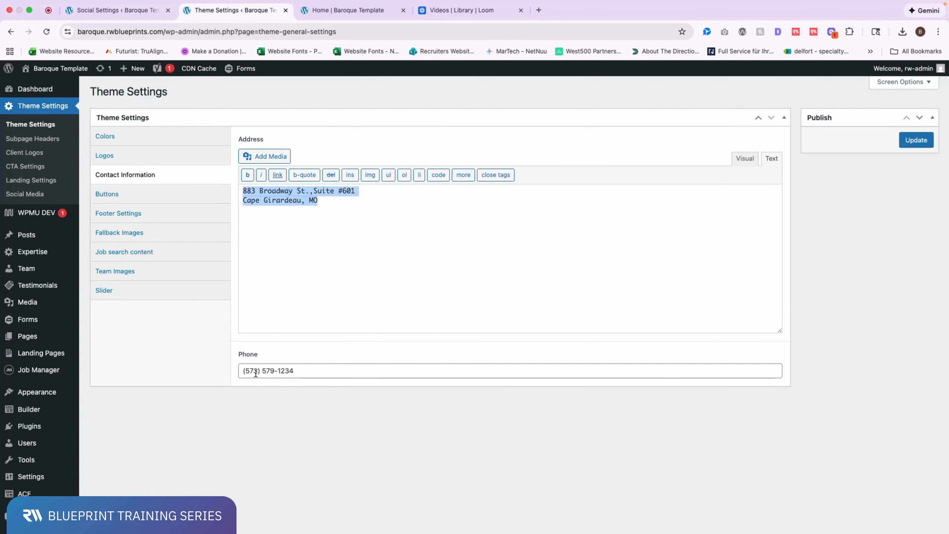
{"action": "left_click_drag", "start_coordinate": [244, 371], "coordinate": [317, 371]}
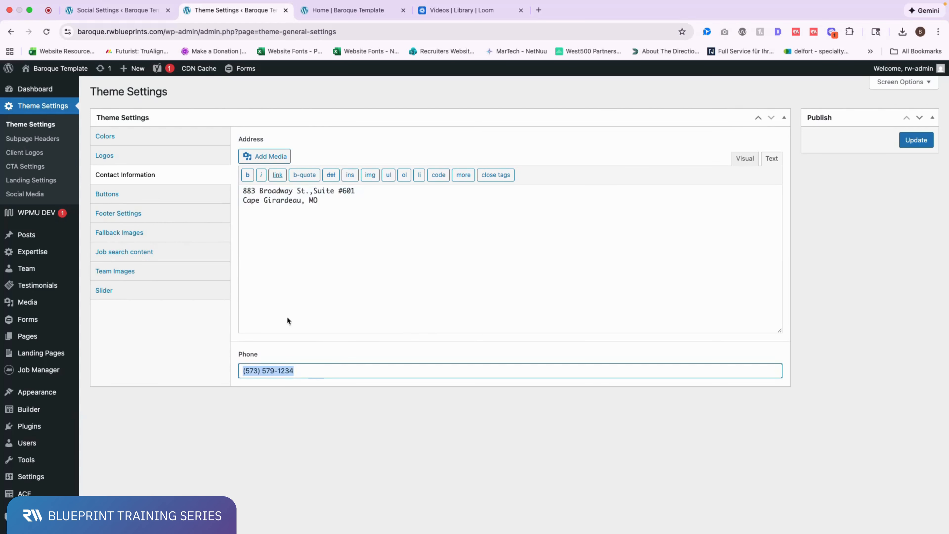
{"action": "left_click_drag", "start_coordinate": [318, 201], "coordinate": [238, 188]}
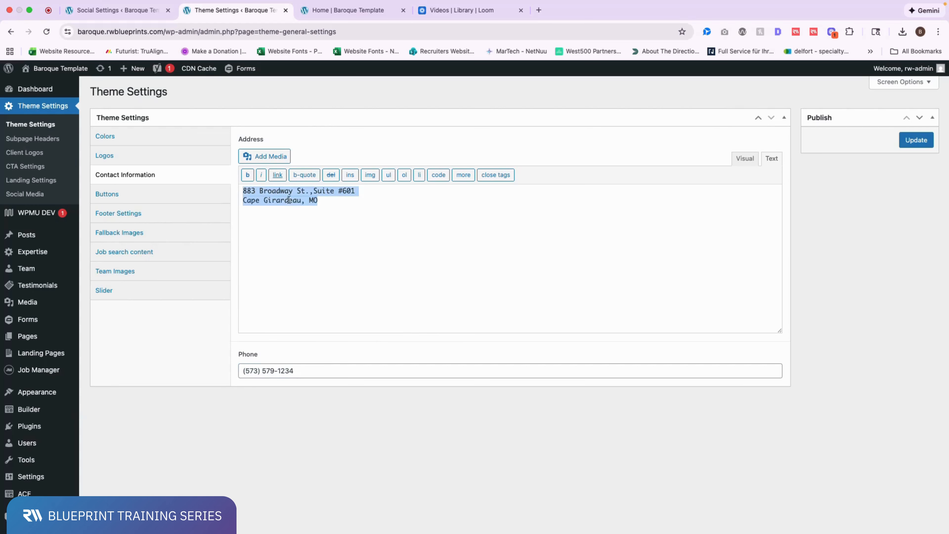
{"action": "left_click", "coordinate": [355, 205]}
{"action": "left_click_drag", "start_coordinate": [349, 205], "coordinate": [234, 191]}
{"action": "left_click_drag", "start_coordinate": [304, 370], "coordinate": [214, 373]}
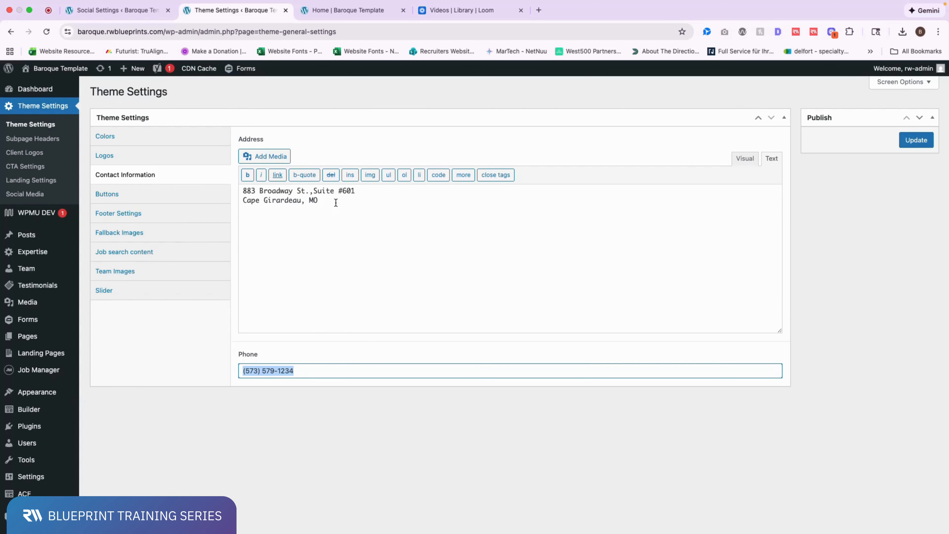
{"action": "left_click_drag", "start_coordinate": [336, 203], "coordinate": [240, 185]}
{"action": "left_click", "coordinate": [337, 221]}
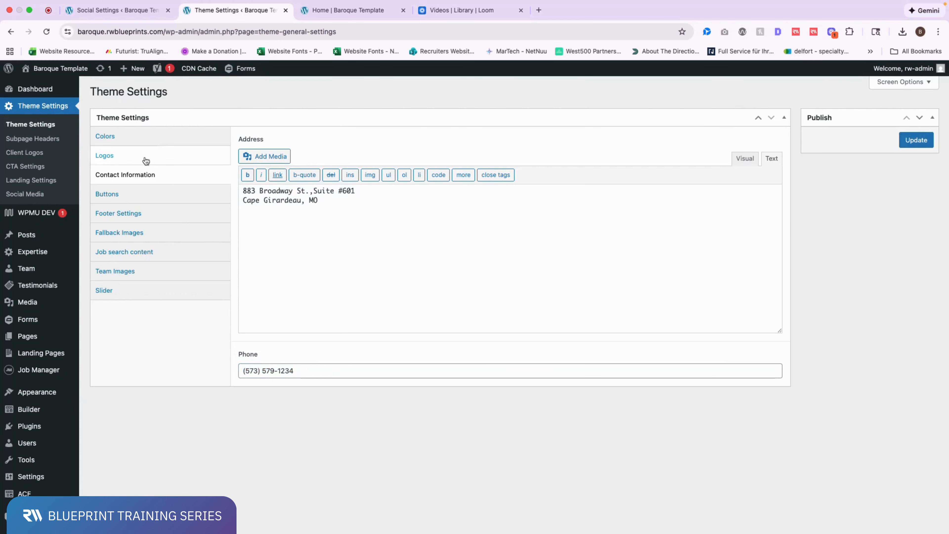
- Open the theme's Buttons settings and review the general, primary and secondary button options
{"action": "left_click", "coordinate": [134, 195]}
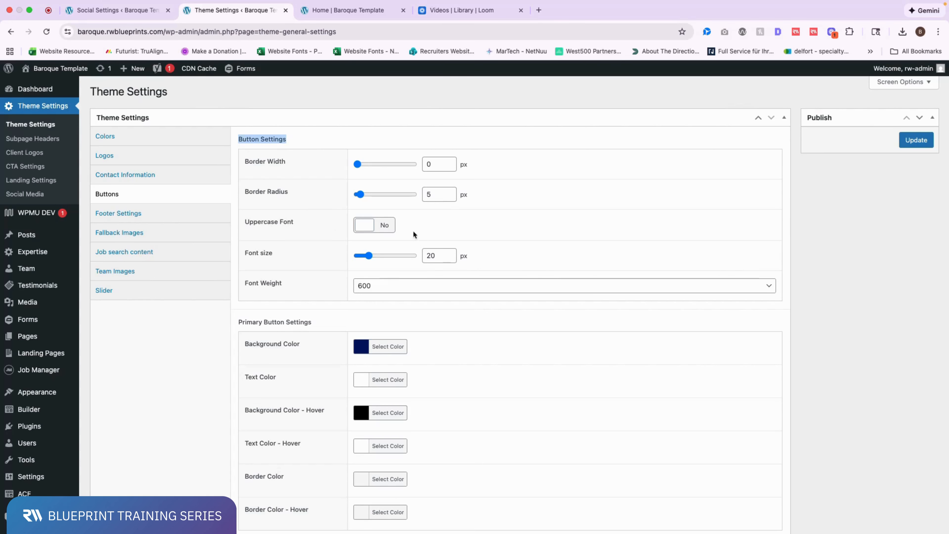
{"action": "scroll", "coordinate": [304, 327], "scroll_direction": "down", "scroll_amount": 3}
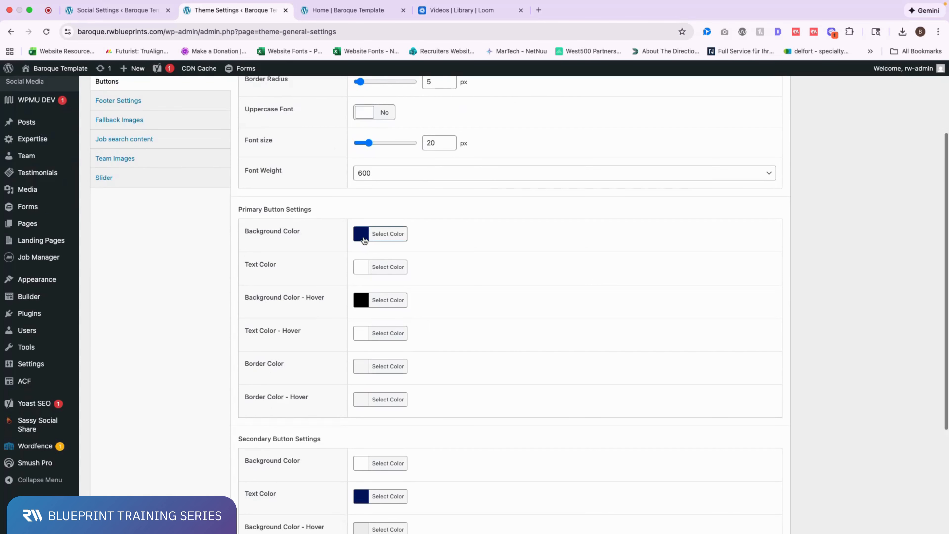
{"action": "scroll", "coordinate": [328, 250], "scroll_direction": "up", "scroll_amount": 3}
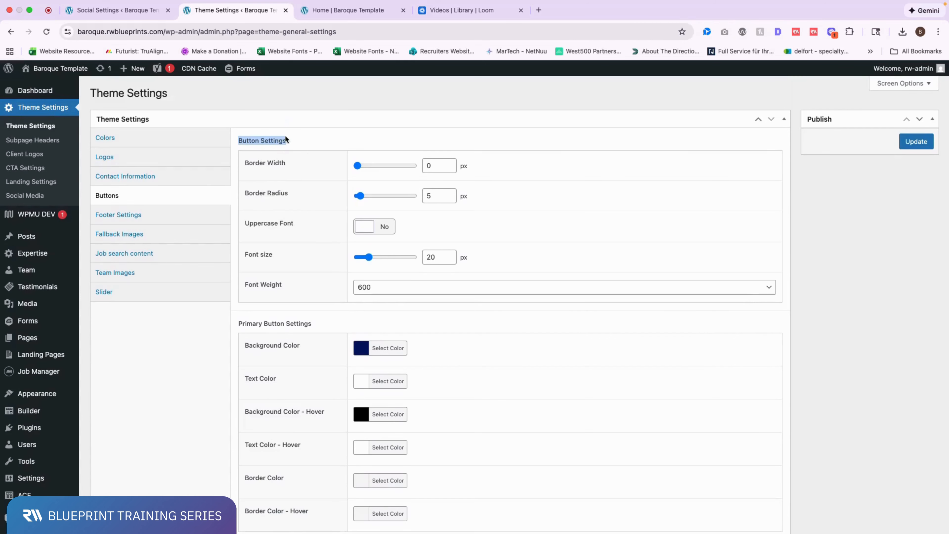
{"action": "left_click", "coordinate": [322, 135]}
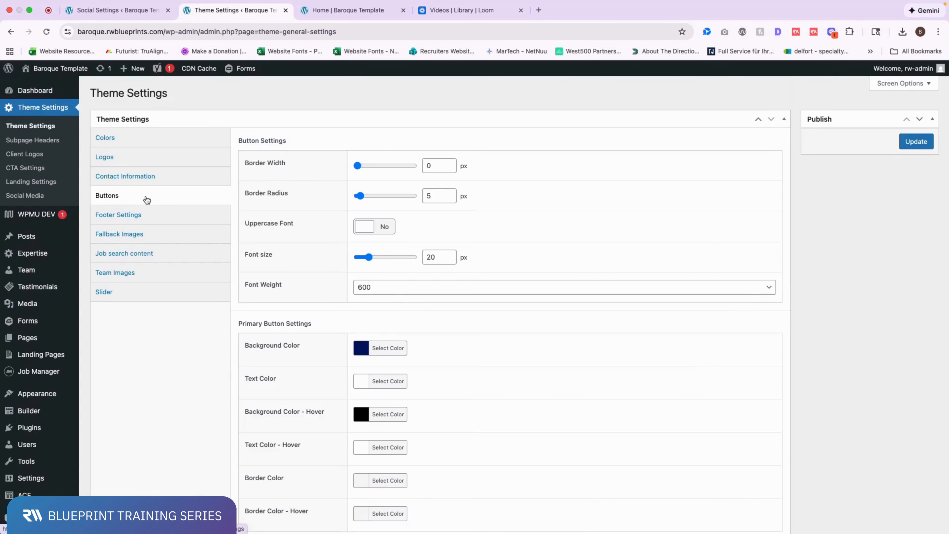
- Review the theme's Footer Settings button colors and the post and team images in its Fallback Images settings
{"action": "left_click", "coordinate": [155, 216]}
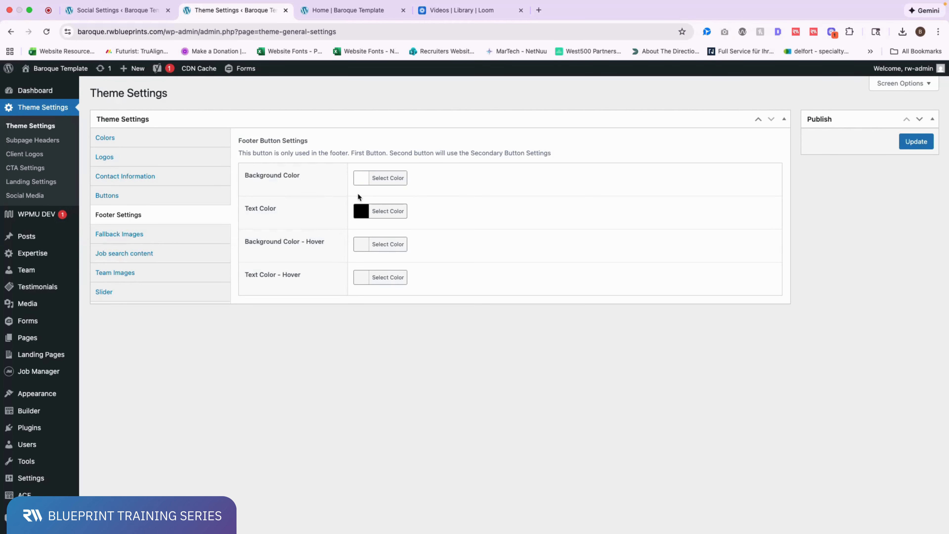
{"action": "left_click", "coordinate": [138, 235]}
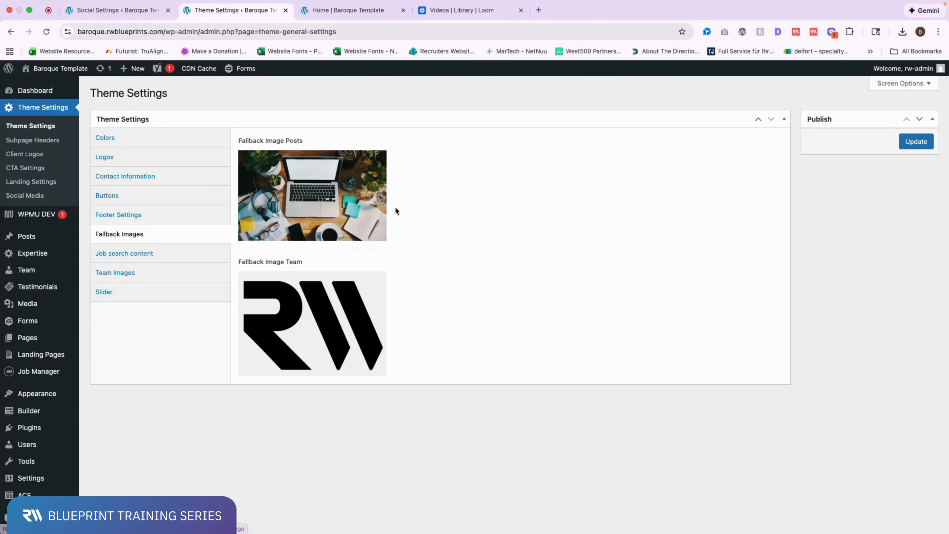
{"action": "scroll", "coordinate": [396, 208], "scroll_direction": "down", "scroll_amount": 2}
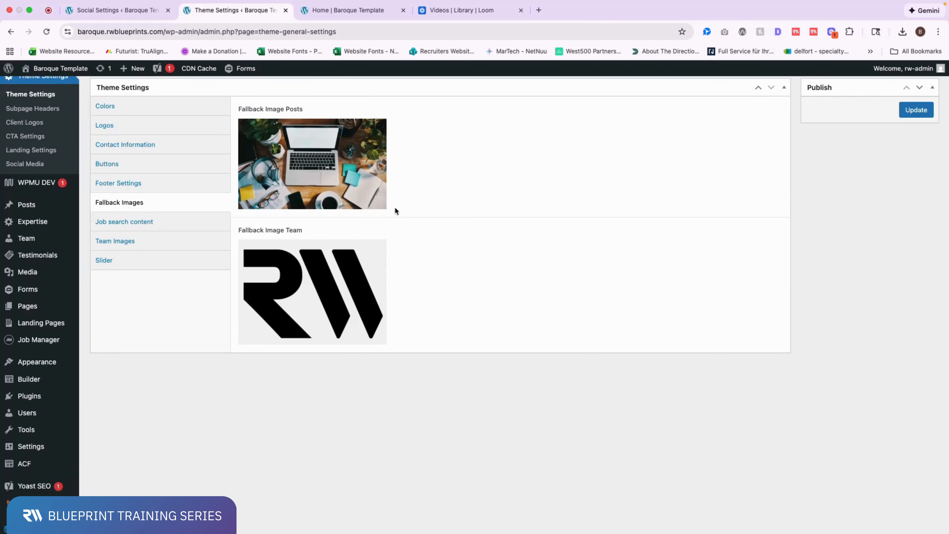
{"action": "mouse_move", "coordinate": [384, 204]}
{"action": "scroll", "coordinate": [321, 216], "scroll_direction": "up", "scroll_amount": 2}
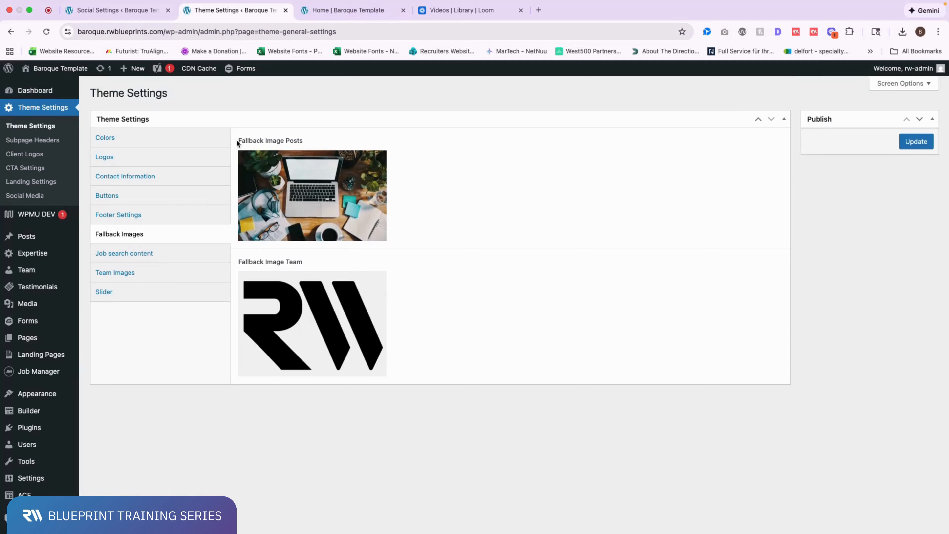
{"action": "left_click_drag", "start_coordinate": [238, 143], "coordinate": [329, 144]}
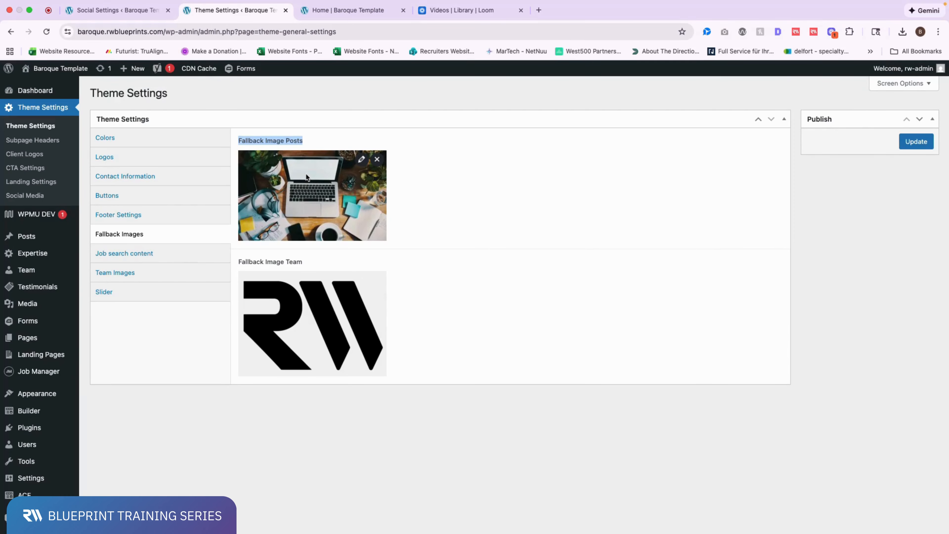
- Open the live site's Blog page and compare its post thumbnails with the Fallback Image Posts setting
{"action": "left_click", "coordinate": [331, 8]}
{"action": "scroll", "coordinate": [425, 212], "scroll_direction": "up", "scroll_amount": 15}
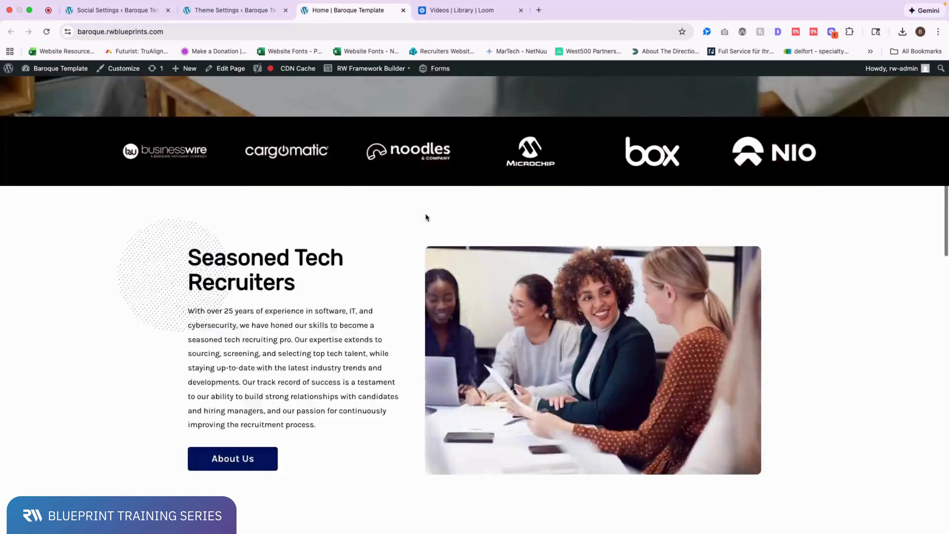
{"action": "scroll", "coordinate": [426, 217], "scroll_direction": "up", "scroll_amount": 5}
{"action": "left_click", "coordinate": [761, 115]}
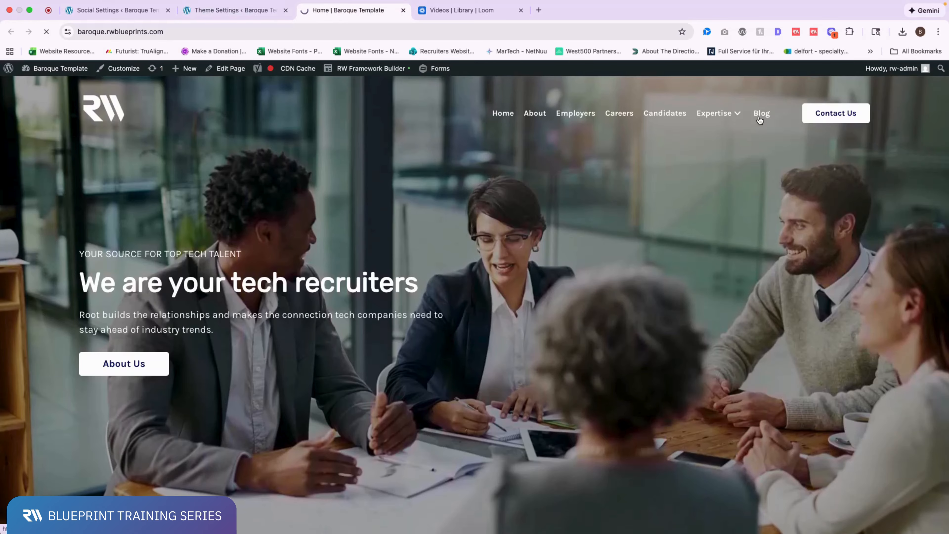
{"action": "scroll", "coordinate": [412, 158], "scroll_direction": "down", "scroll_amount": 4}
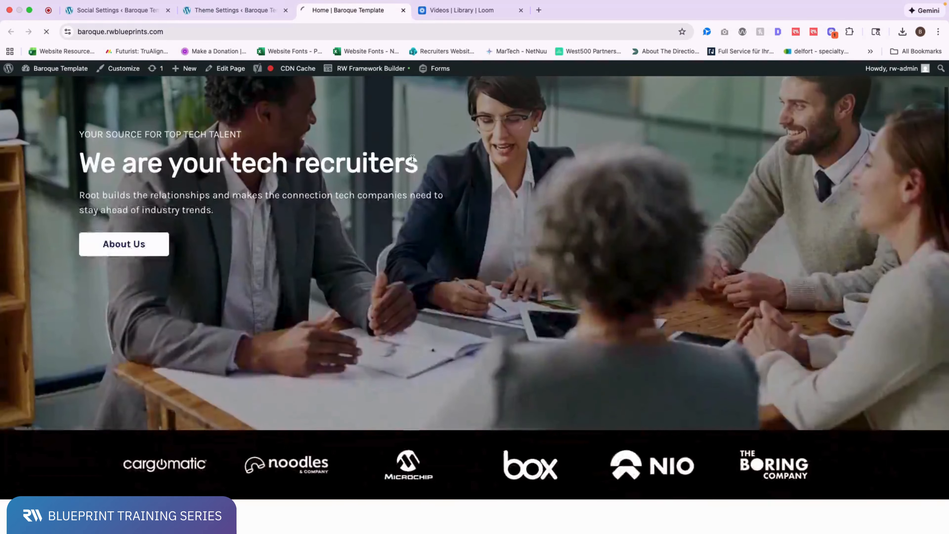
{"action": "scroll", "coordinate": [413, 159], "scroll_direction": "down", "scroll_amount": 2}
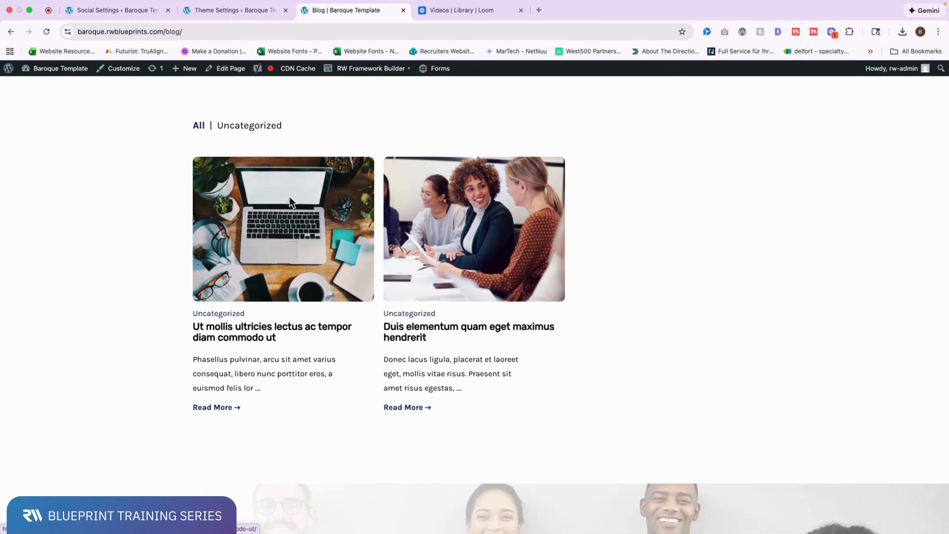
{"action": "left_click", "coordinate": [225, 22]}
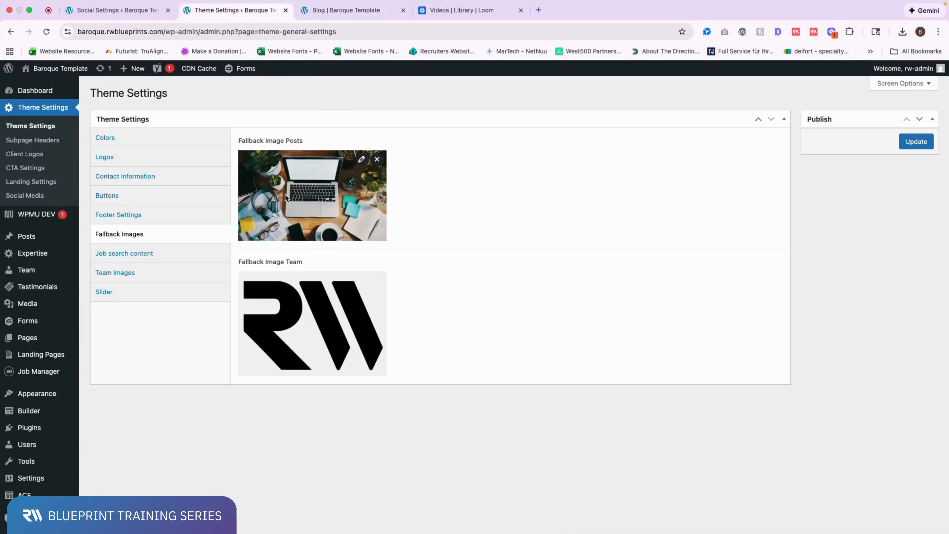
{"action": "left_click", "coordinate": [325, 10]}
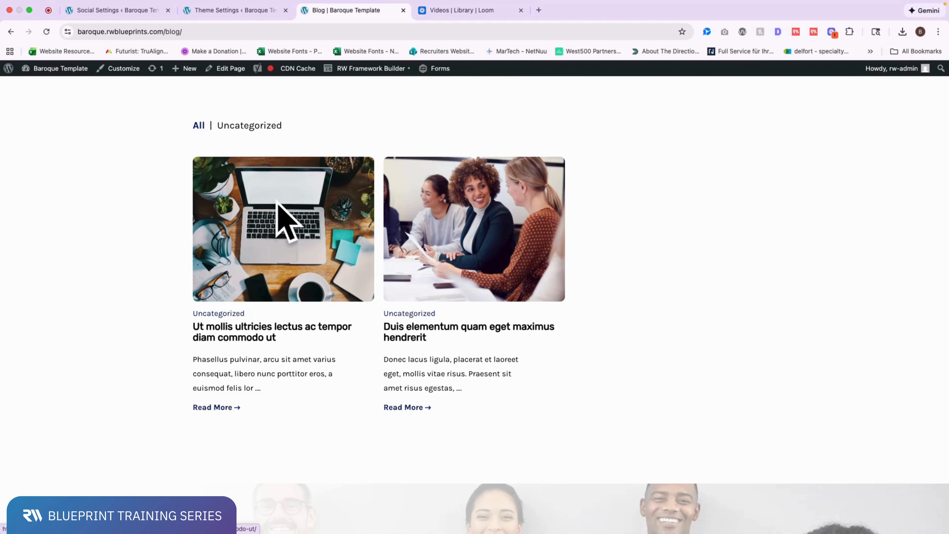
- Open the live site's About page and compare the team member placeholder with the Fallback Image Team setting
{"action": "scroll", "coordinate": [266, 204], "scroll_direction": "up", "scroll_amount": 8}
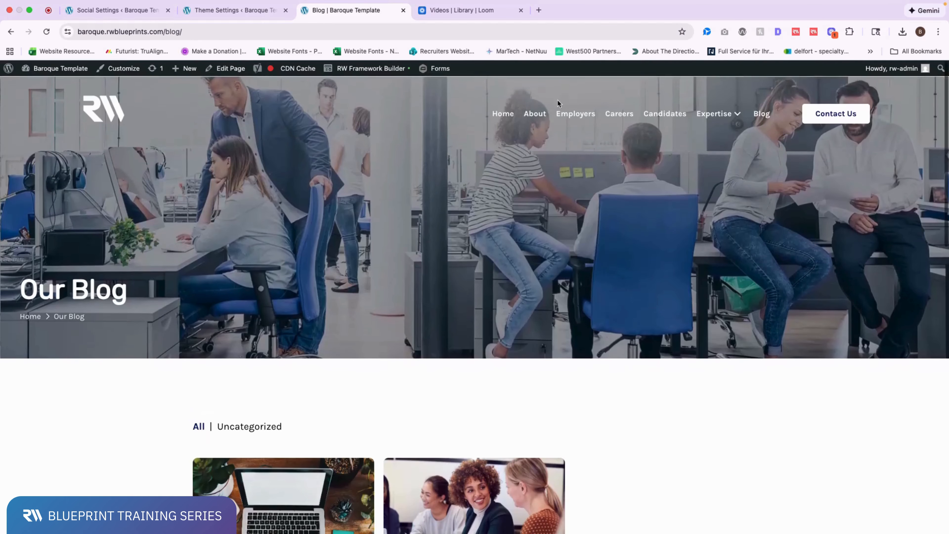
{"action": "key", "text": "super+r"}
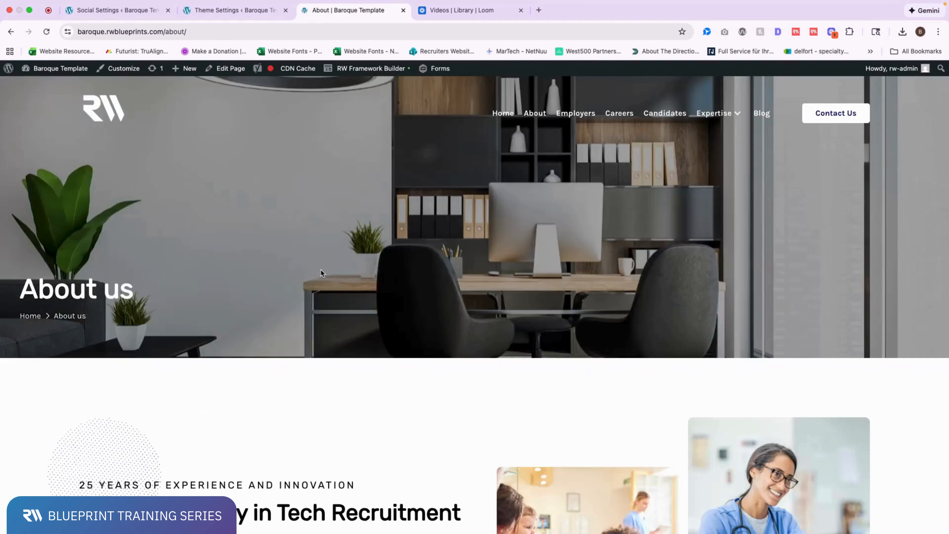
{"action": "scroll", "coordinate": [321, 267], "scroll_direction": "down", "scroll_amount": 10}
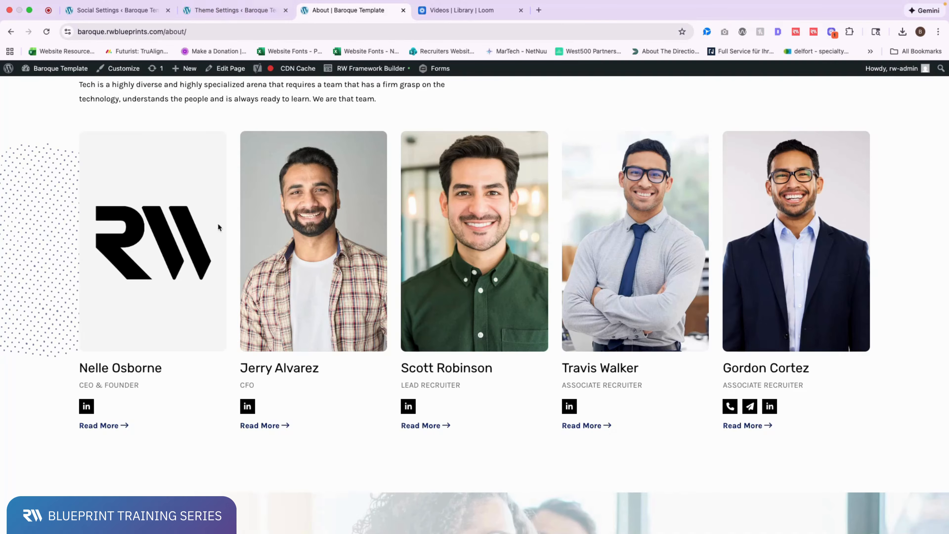
{"action": "left_click", "coordinate": [232, 10]}
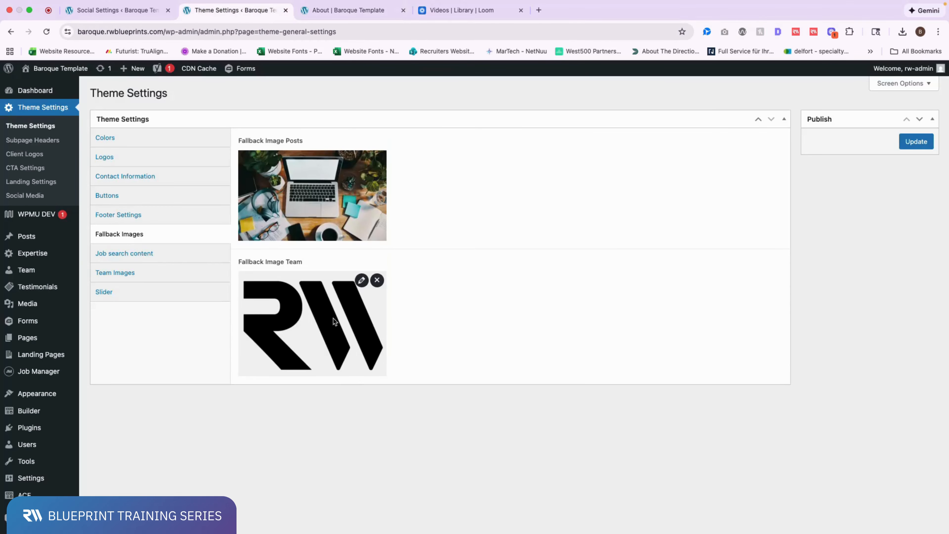
{"action": "left_click_drag", "start_coordinate": [233, 260], "coordinate": [328, 264]}
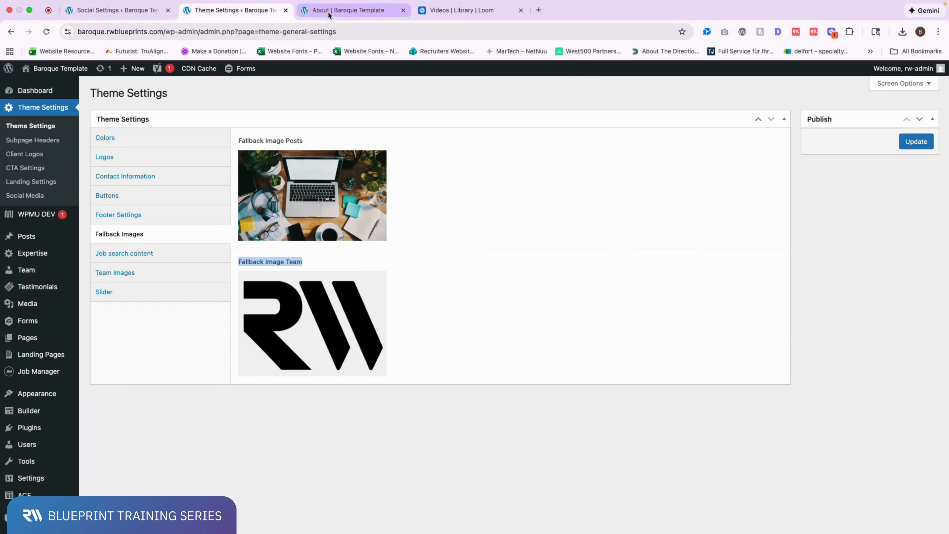
- Open the theme's Job search content settings and review the Title and Content fields
{"action": "left_click", "coordinate": [141, 256]}
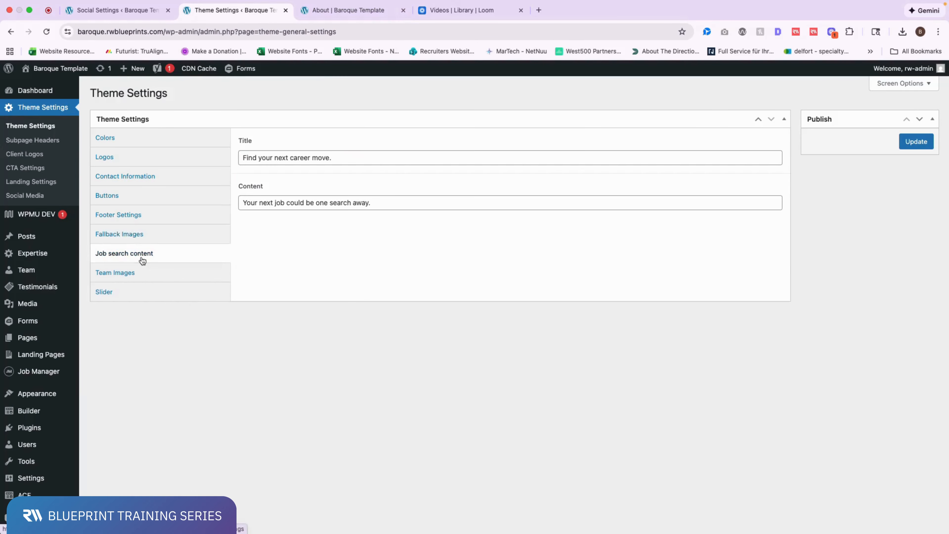
{"action": "left_click_drag", "start_coordinate": [243, 158], "coordinate": [366, 157]}
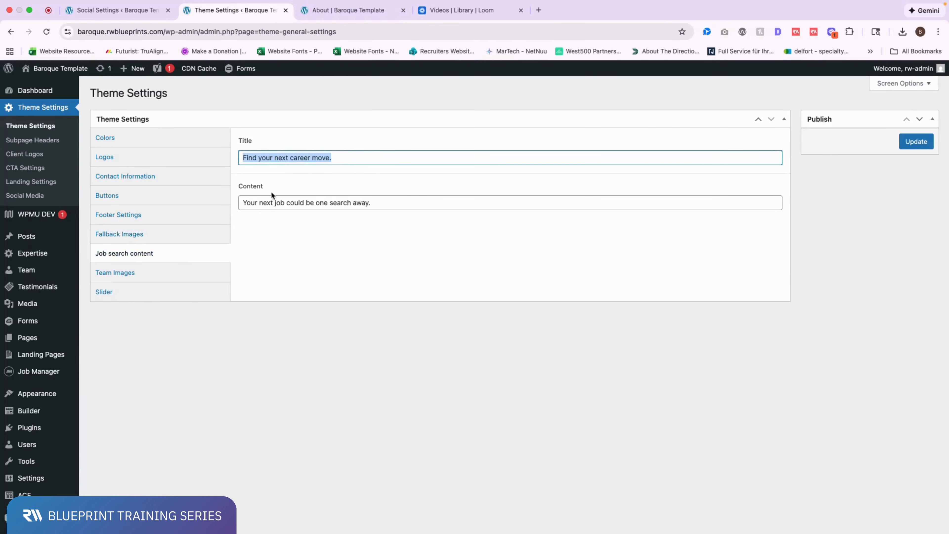
{"action": "left_click_drag", "start_coordinate": [243, 203], "coordinate": [368, 202]}
- Open the live Careers page and locate the job search title and content text beside the search fields
{"action": "left_click", "coordinate": [347, 10]}
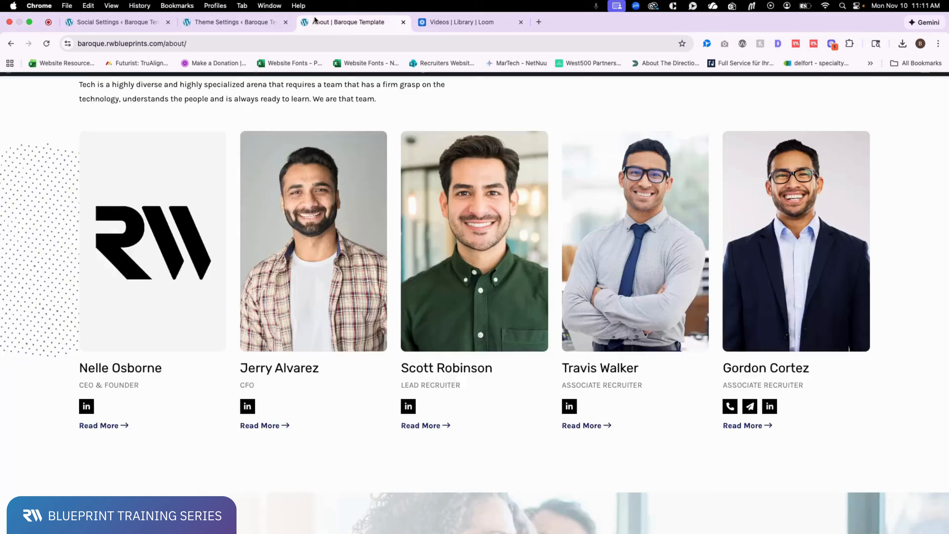
{"action": "scroll", "coordinate": [577, 215], "scroll_direction": "up", "scroll_amount": 15}
{"action": "scroll", "coordinate": [577, 215], "scroll_direction": "up", "scroll_amount": 2}
{"action": "key", "text": "super+r"}
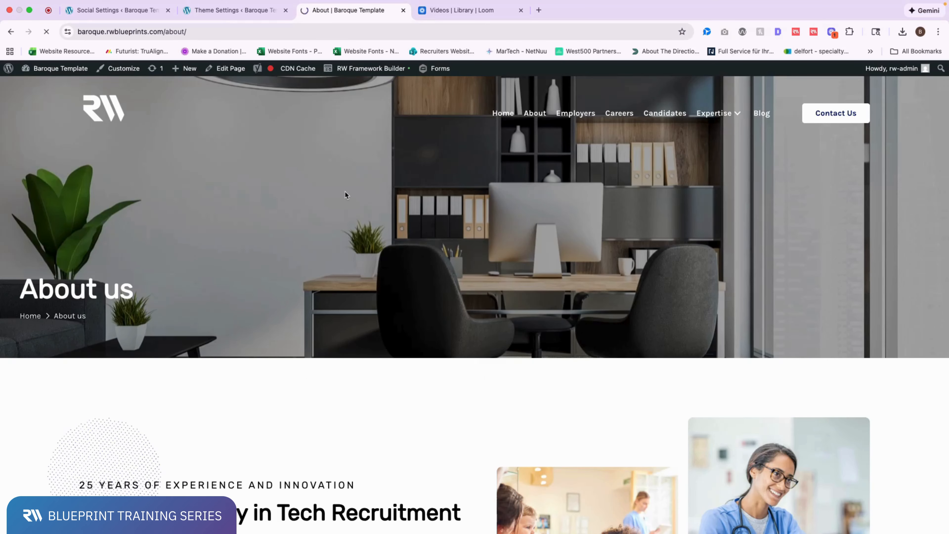
{"action": "scroll", "coordinate": [345, 191], "scroll_direction": "down", "scroll_amount": 7}
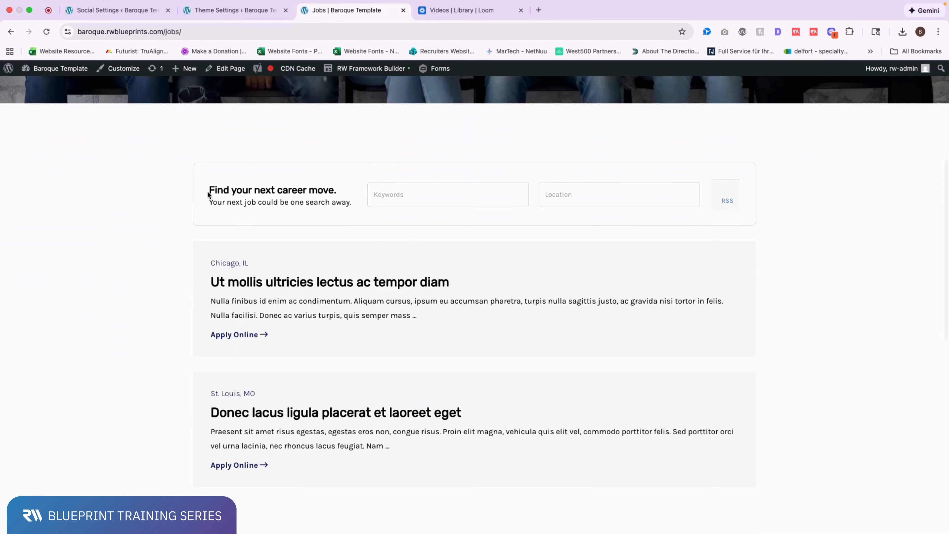
{"action": "left_click_drag", "start_coordinate": [209, 190], "coordinate": [341, 195]}
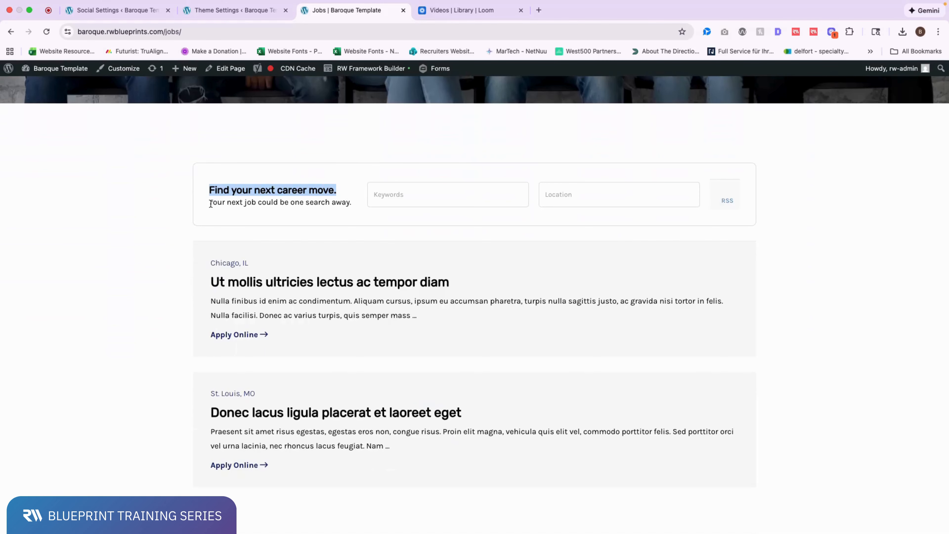
{"action": "left_click_drag", "start_coordinate": [210, 204], "coordinate": [368, 209]}
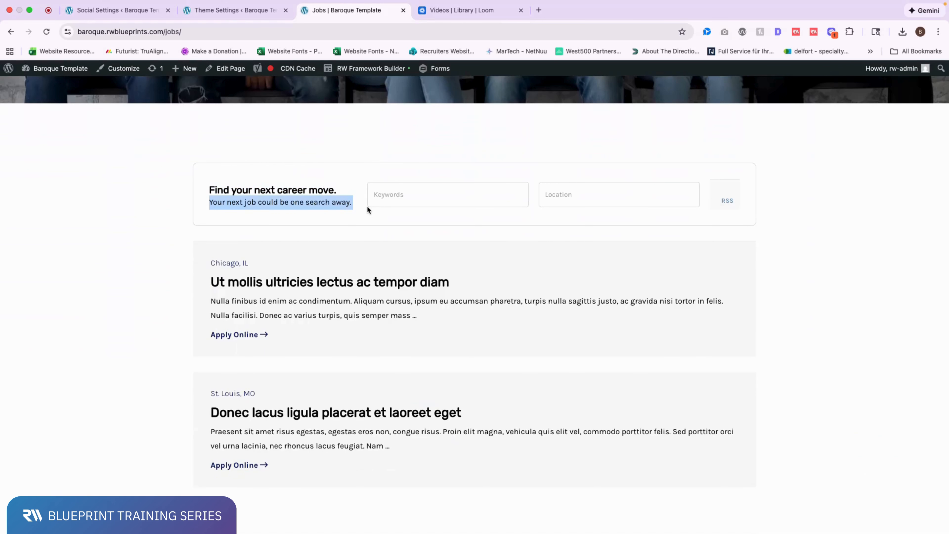
- Change the job search Title to "Find your next career." in the theme settings and save the update
{"action": "left_click", "coordinate": [234, 10]}
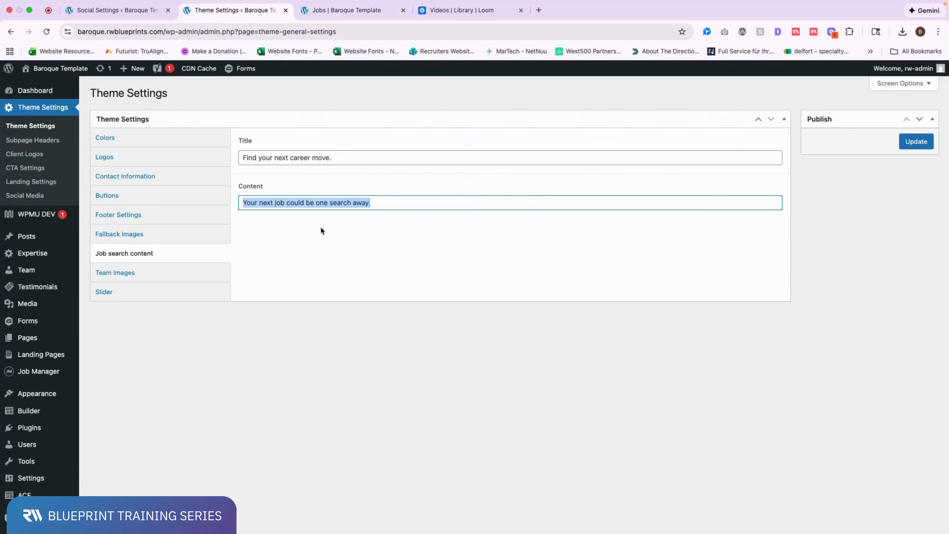
{"action": "left_click_drag", "start_coordinate": [347, 158], "coordinate": [315, 158]}
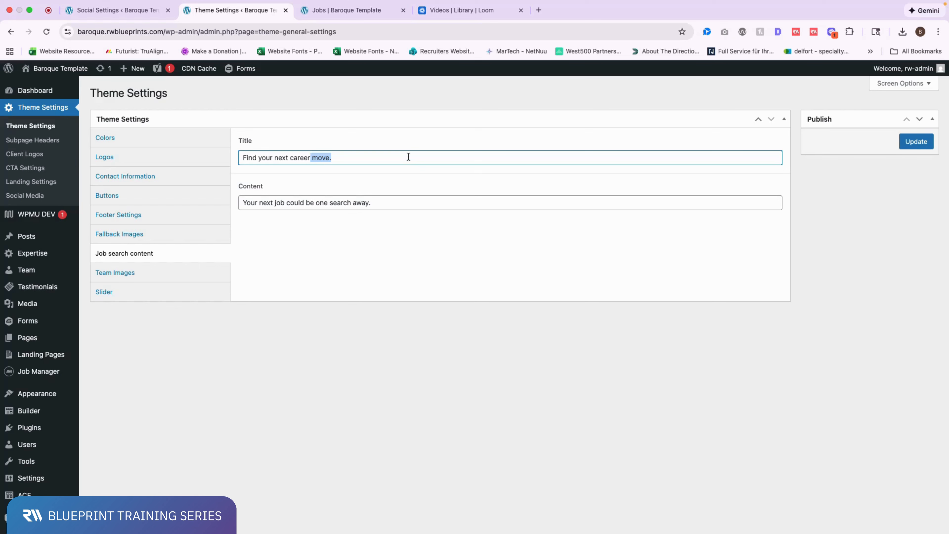
{"action": "type", "text": "."}
{"action": "left_click", "coordinate": [922, 142]}
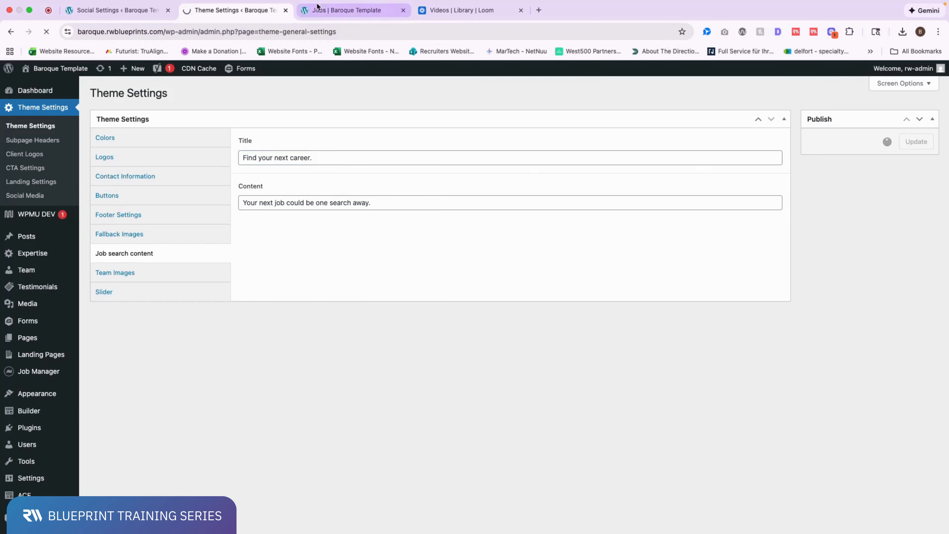
- Reload the live Careers page and check the job search title above the listings
{"action": "left_click", "coordinate": [329, 10]}
{"action": "left_click", "coordinate": [45, 32]}
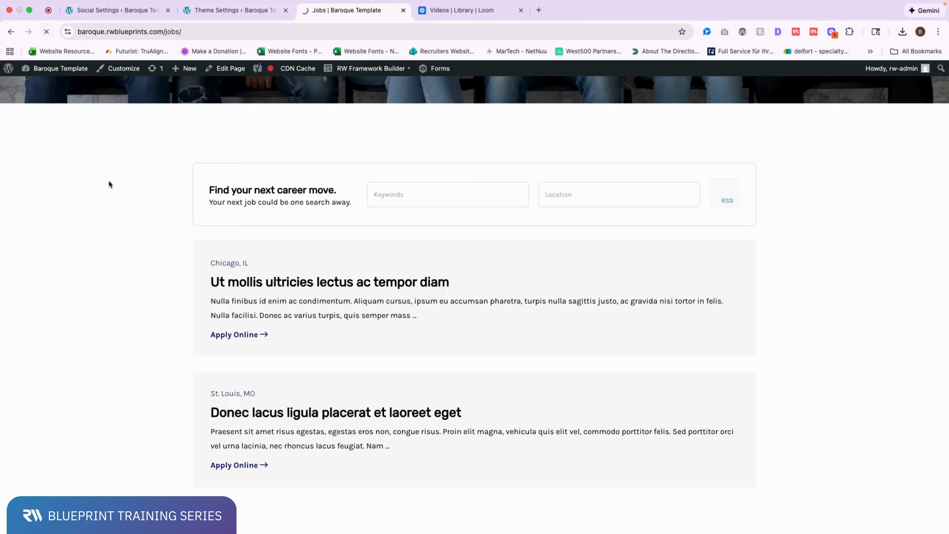
{"action": "left_click_drag", "start_coordinate": [356, 189], "coordinate": [362, 191]}
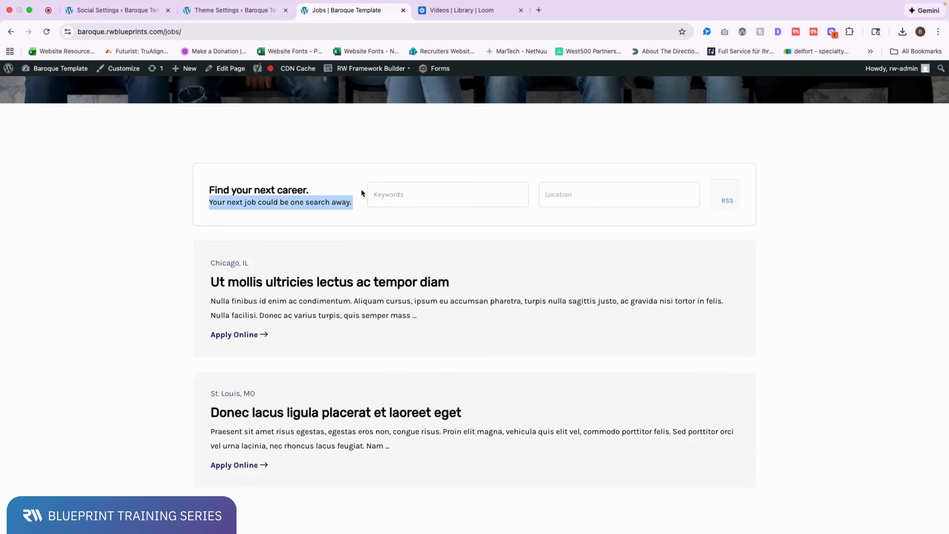
{"action": "left_click", "coordinate": [310, 191]}
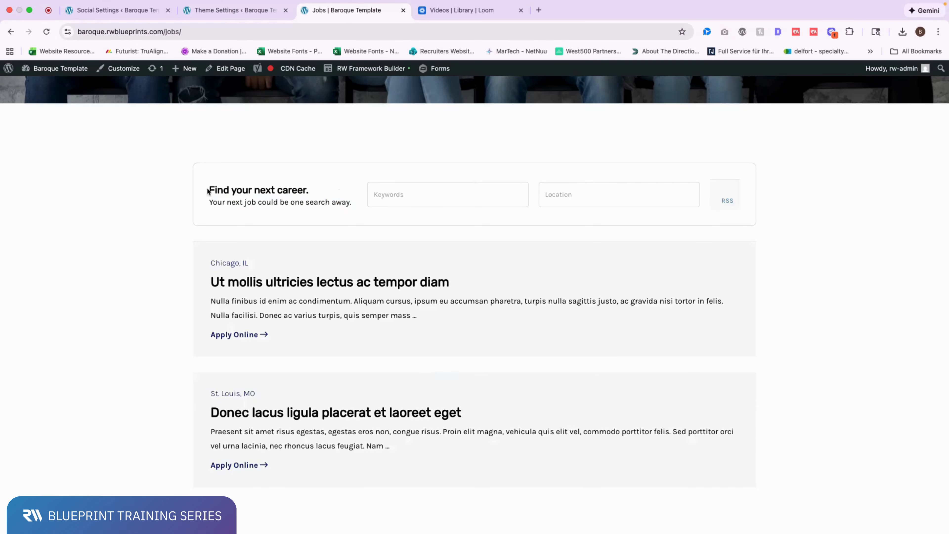
{"action": "left_click_drag", "start_coordinate": [209, 191], "coordinate": [320, 195]}
{"action": "left_click", "coordinate": [319, 192]}
- Return to the Job search content settings and review the Content field's text
{"action": "left_click", "coordinate": [225, 12]}
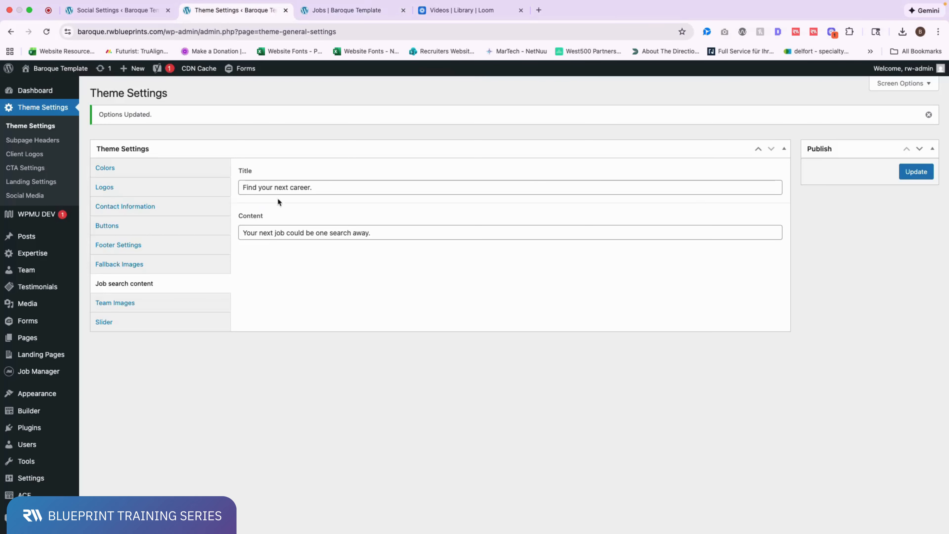
{"action": "mouse_move", "coordinate": [377, 232]}
{"action": "left_mouse_down"}
{"action": "mouse_move", "coordinate": [232, 232]}
{"action": "mouse_move", "coordinate": [372, 231]}
{"action": "left_mouse_up"}
{"action": "left_click", "coordinate": [248, 232]}
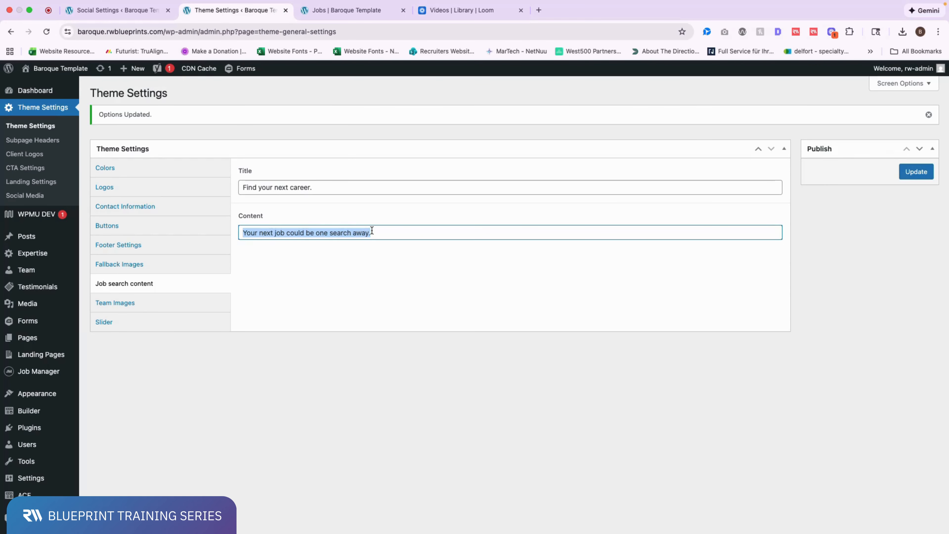
- Review the Team aspect ratio in the Team Images settings and examine the team photos on the live About page
{"action": "left_click", "coordinate": [179, 303]}
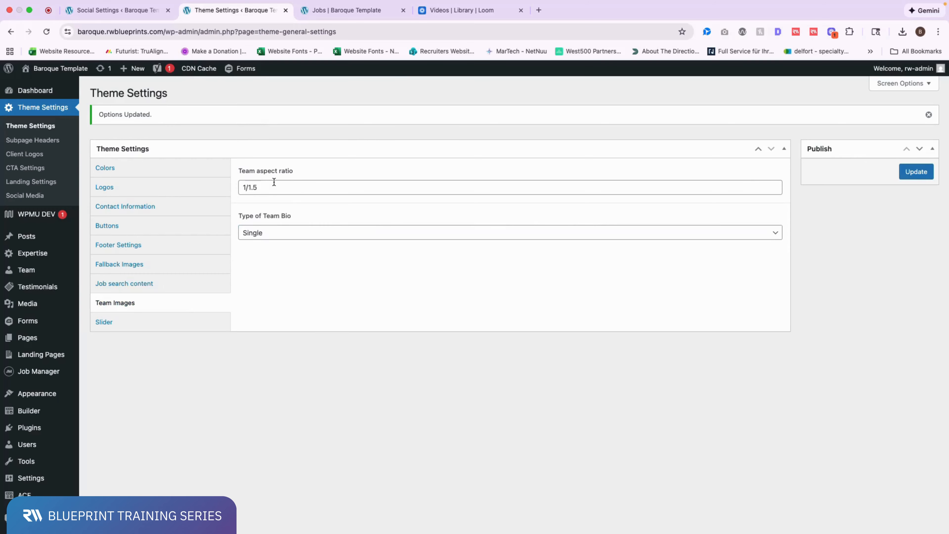
{"action": "left_click_drag", "start_coordinate": [266, 187], "coordinate": [232, 185]}
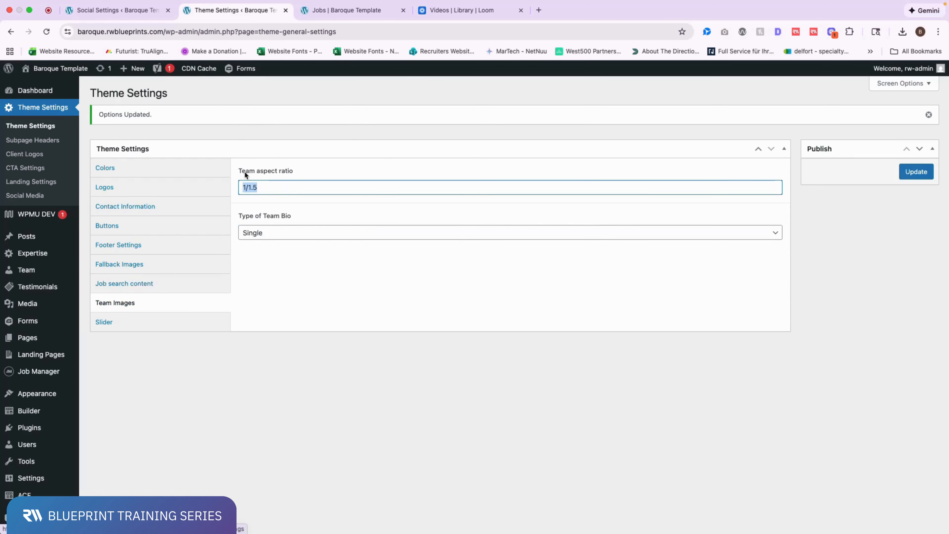
{"action": "left_click", "coordinate": [326, 14]}
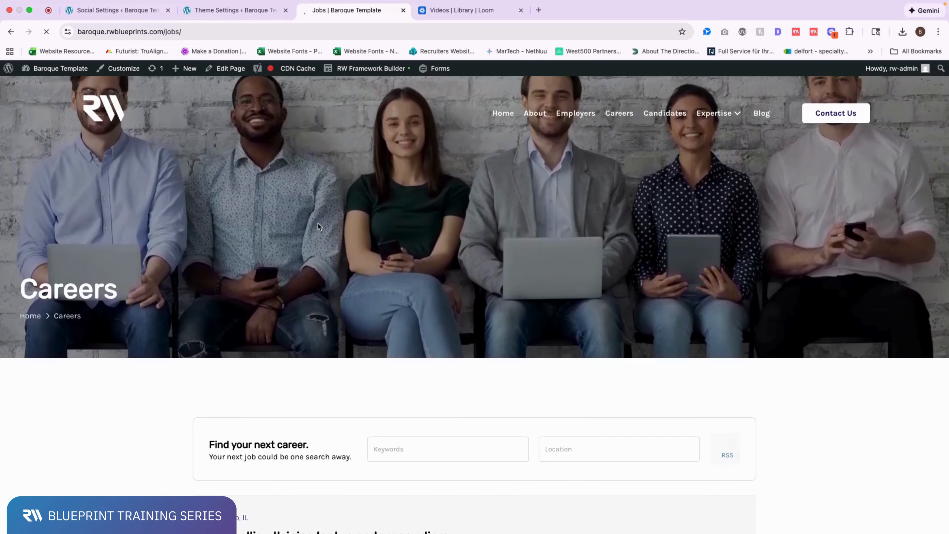
{"action": "scroll", "coordinate": [319, 224], "scroll_direction": "down", "scroll_amount": 20}
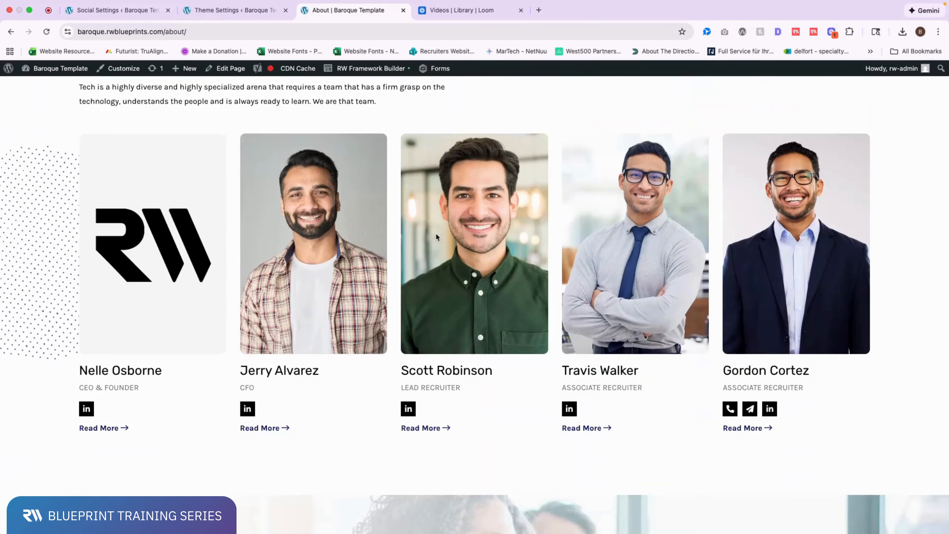
- Return to the Team Images settings and set the Team aspect ratio to 1/1
{"action": "left_click", "coordinate": [255, 12]}
{"action": "left_click", "coordinate": [264, 188]}
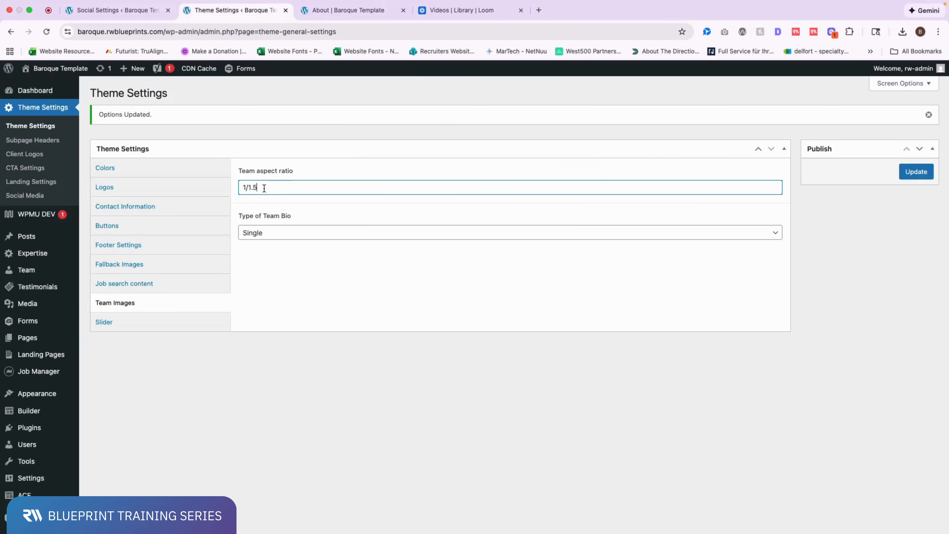
{"action": "left_click_drag", "start_coordinate": [253, 188], "coordinate": [261, 189]}
{"action": "key", "text": "BackSpace"}
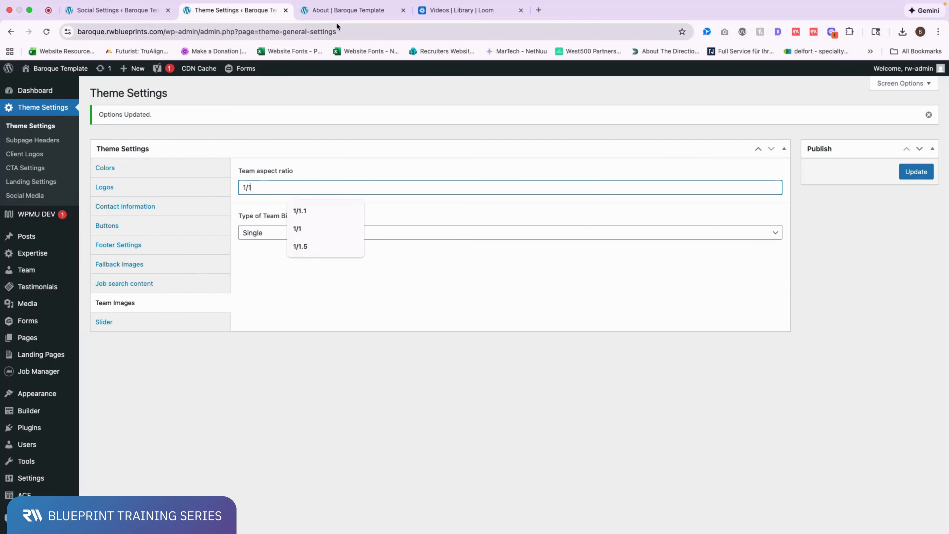
{"action": "left_click", "coordinate": [362, 159]}
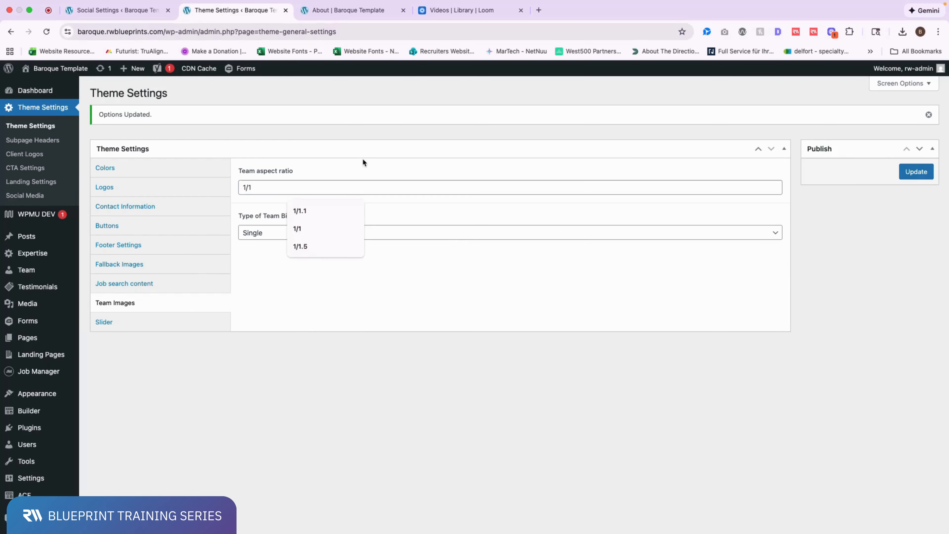
- Open the Slider settings and switch Activate Slick Slider to No and back to Yes
{"action": "left_click", "coordinate": [171, 328]}
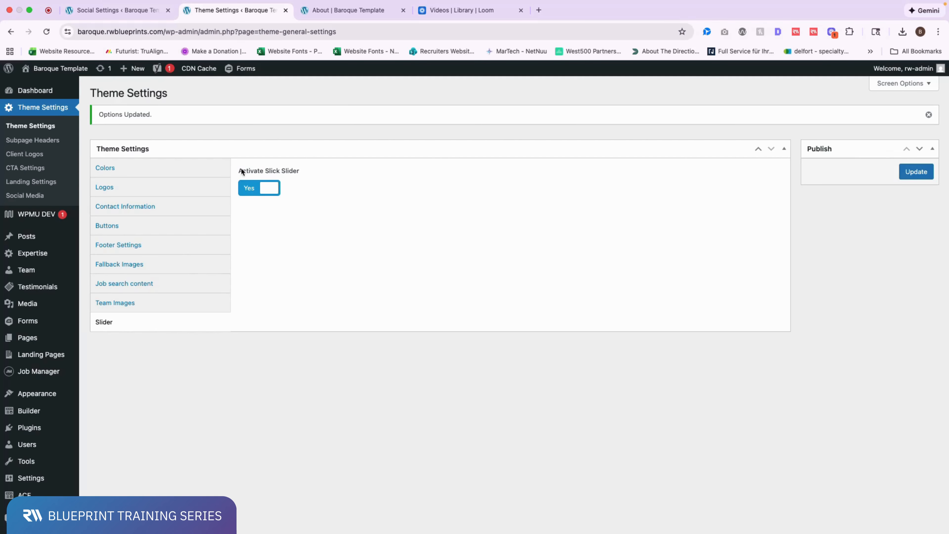
{"action": "left_click_drag", "start_coordinate": [239, 170], "coordinate": [314, 171]}
{"action": "left_click", "coordinate": [314, 169]}
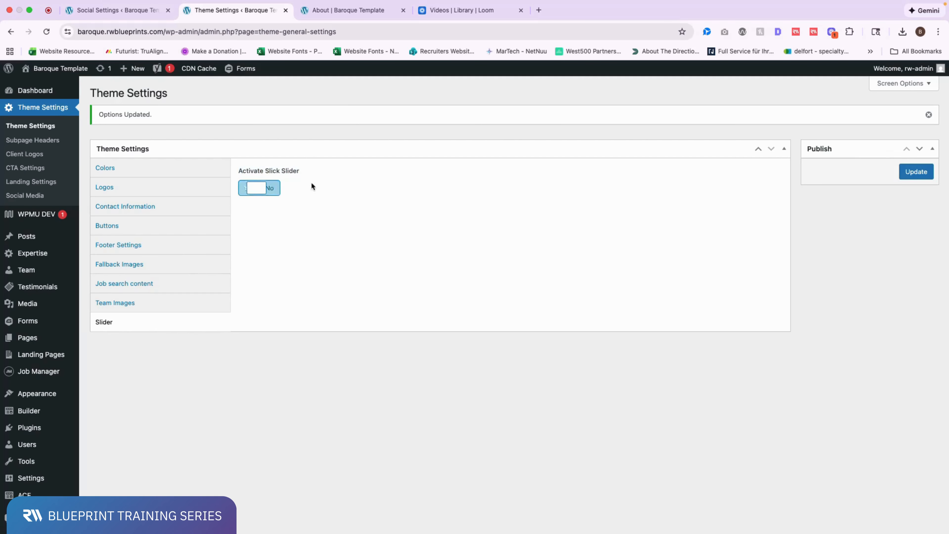
{"action": "left_click", "coordinate": [261, 188]}
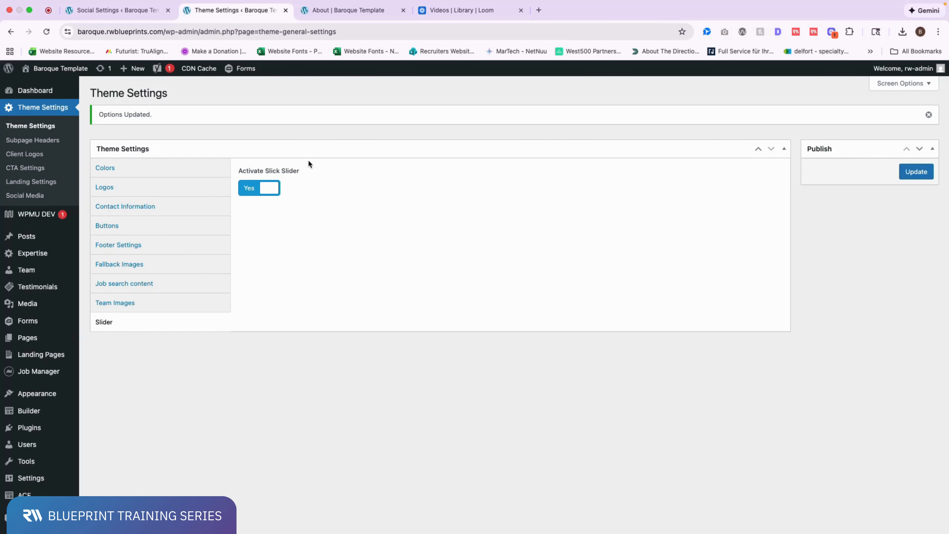
- Open the Subpage Headers settings and examine the header title and background image on the live About page
{"action": "left_click", "coordinate": [47, 139]}
{"action": "left_click", "coordinate": [495, 192]}
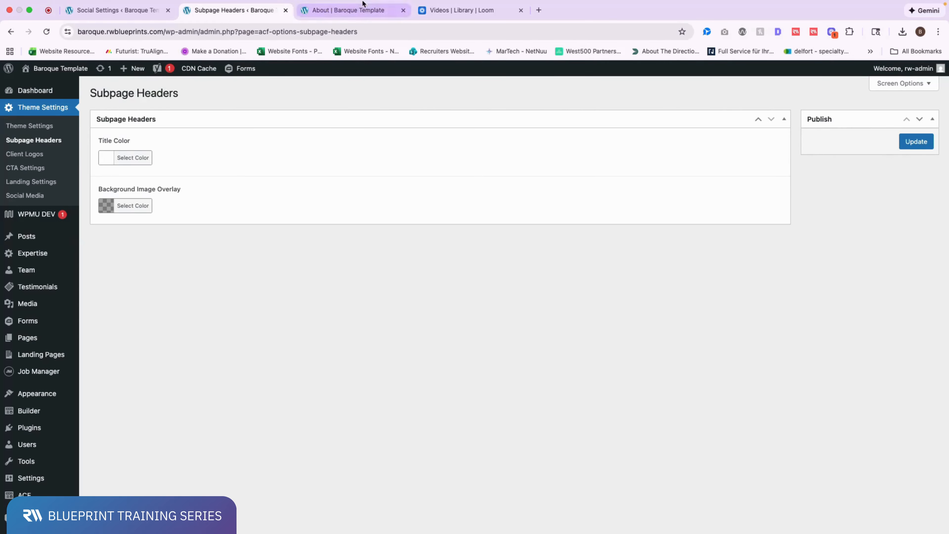
{"action": "left_click", "coordinate": [358, 22]}
{"action": "scroll", "coordinate": [418, 225], "scroll_direction": "up", "scroll_amount": 10}
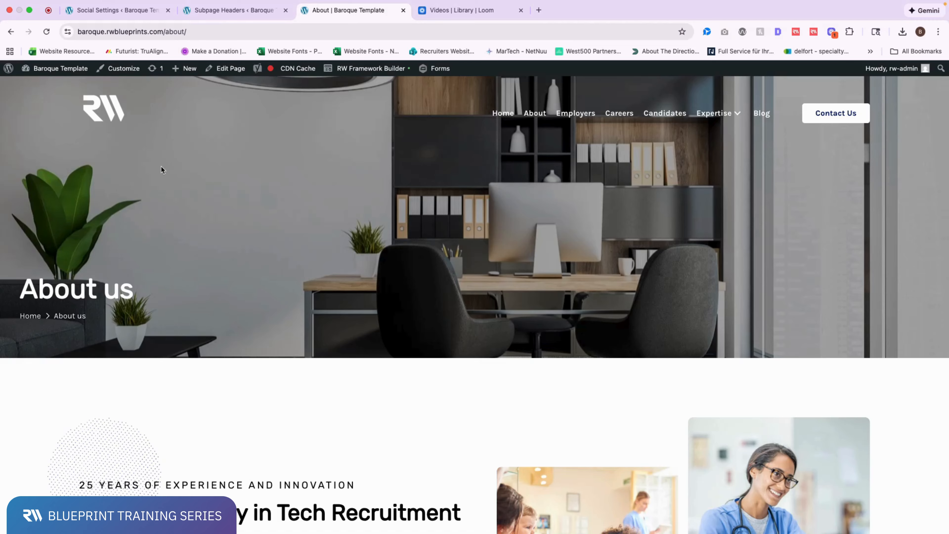
{"action": "left_click_drag", "start_coordinate": [134, 284], "coordinate": [20, 290]}
{"action": "left_click", "coordinate": [167, 229]}
- Set the subpage headers' Title Color to near-black rgb(10,10,10) and save the update
{"action": "left_click", "coordinate": [239, 11]}
{"action": "left_click", "coordinate": [108, 163]}
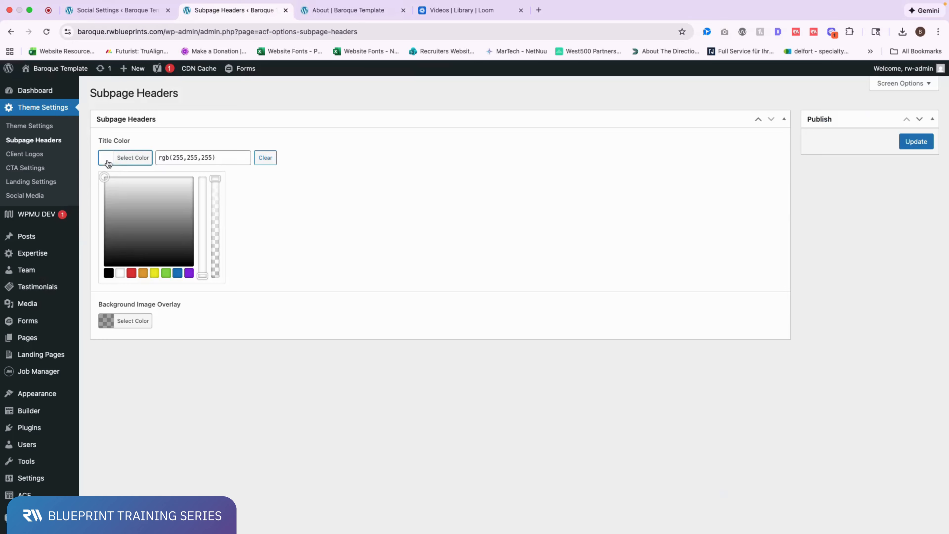
{"action": "left_click_drag", "start_coordinate": [123, 235], "coordinate": [93, 288]}
{"action": "left_click", "coordinate": [382, 194]}
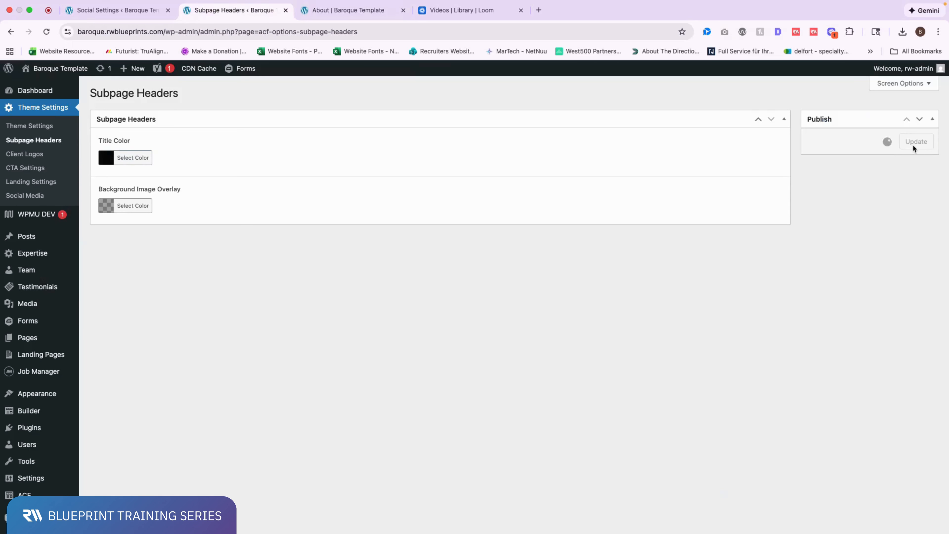
{"action": "left_click", "coordinate": [157, 142]}
- Set the Background Image Overlay to light grey rgba(244,244,244,0.91) and save the update
{"action": "left_click", "coordinate": [109, 205]}
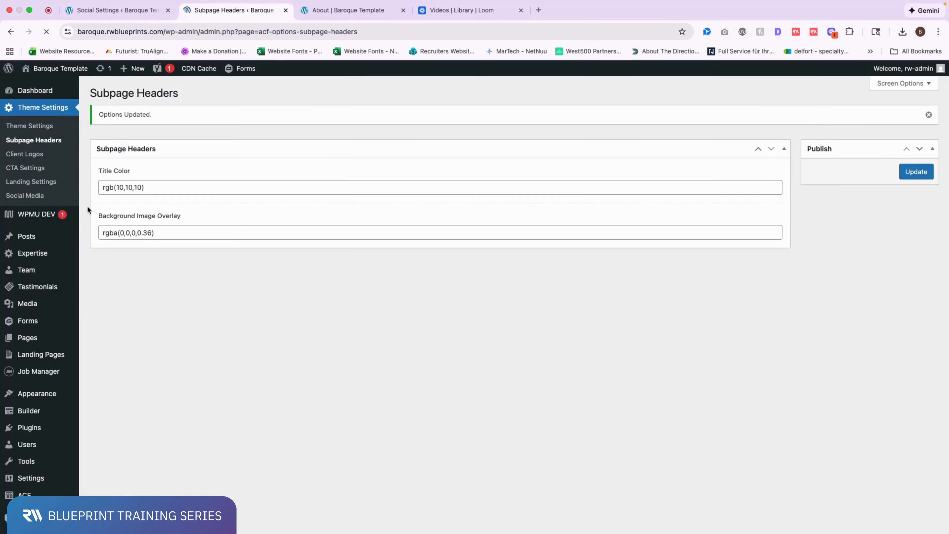
{"action": "left_click", "coordinate": [106, 235]}
{"action": "left_click_drag", "start_coordinate": [119, 264], "coordinate": [107, 258]}
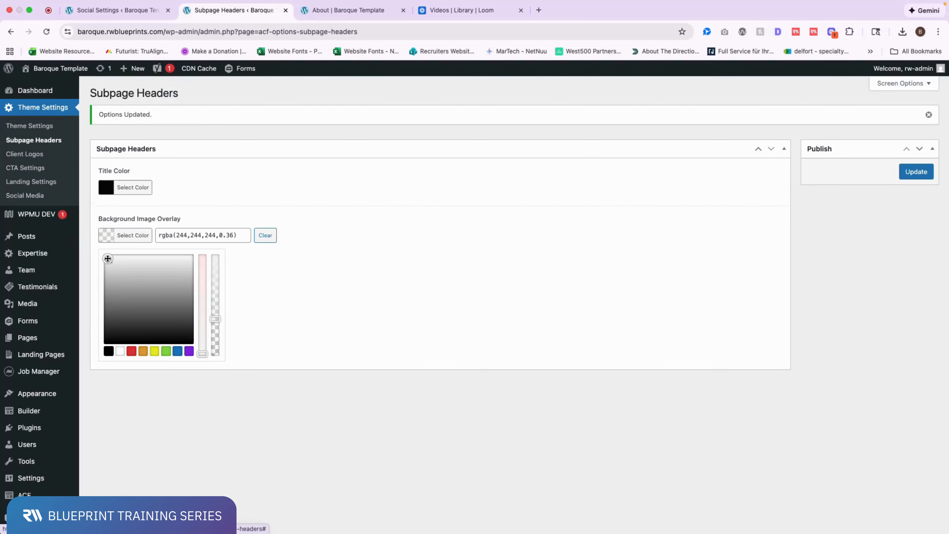
{"action": "left_click_drag", "start_coordinate": [214, 319], "coordinate": [215, 265]}
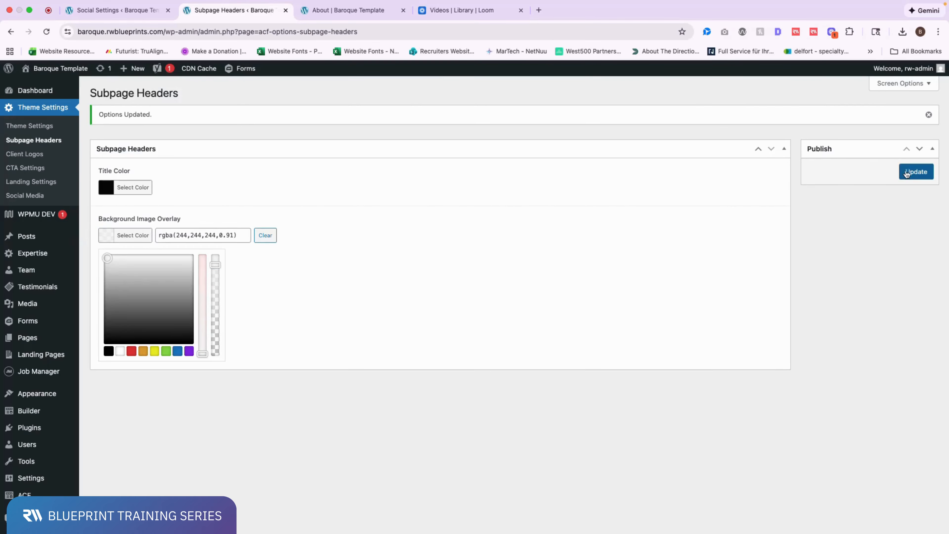
{"action": "left_click", "coordinate": [916, 171]}
- Reload the live About page and check the header's title color and image overlay
{"action": "left_click", "coordinate": [359, 10]}
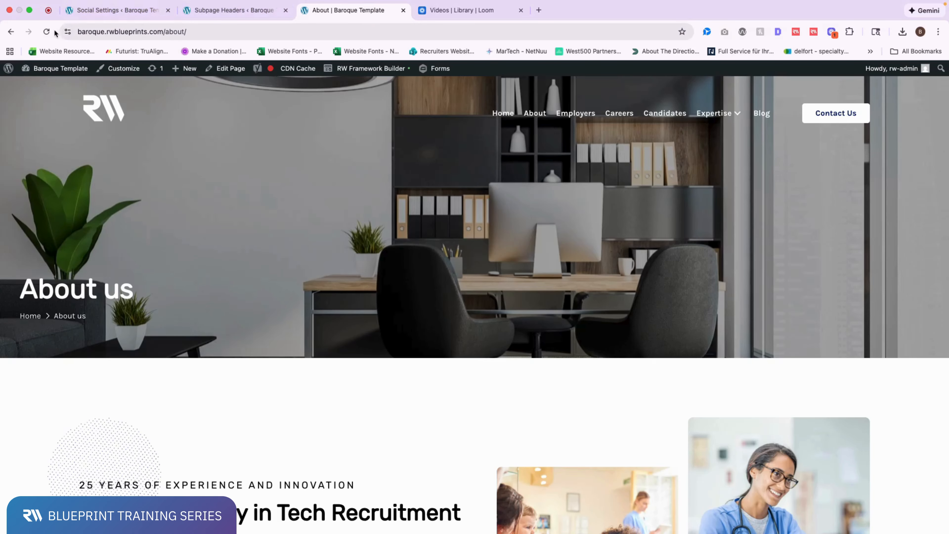
{"action": "left_click", "coordinate": [46, 31]}
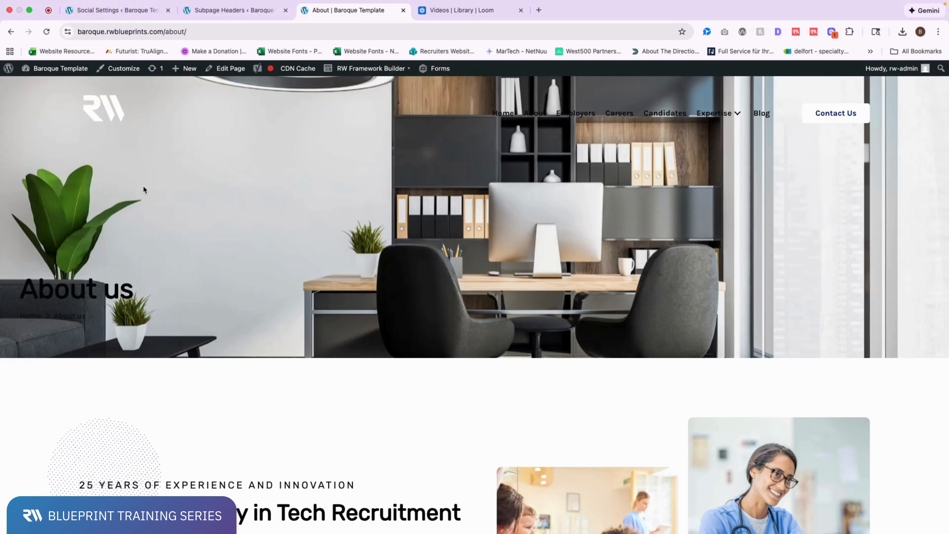
{"action": "left_click_drag", "start_coordinate": [28, 289], "coordinate": [167, 296]}
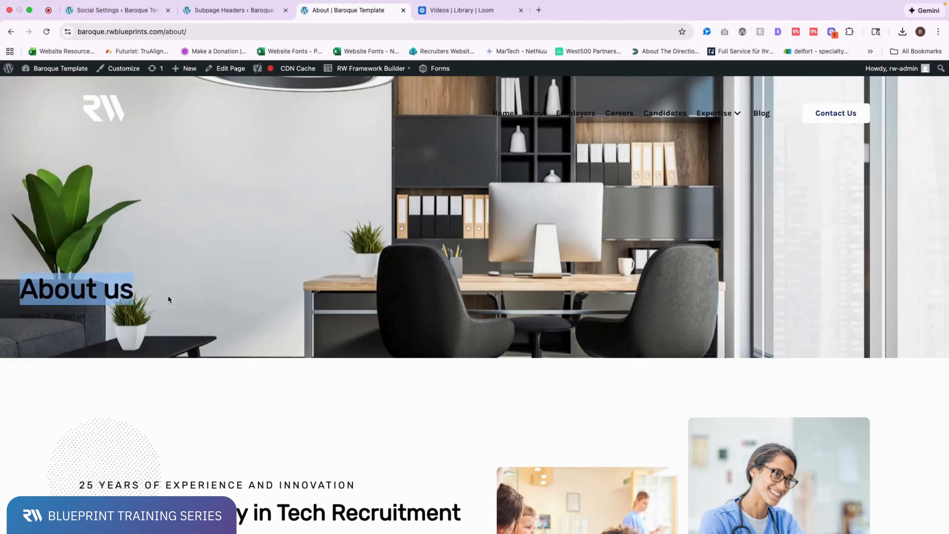
{"action": "left_click", "coordinate": [357, 252]}
- Change the subpage headers' Background Image Overlay to orange rgba(221,153,51,0.83) and save the update
{"action": "left_click", "coordinate": [245, 15]}
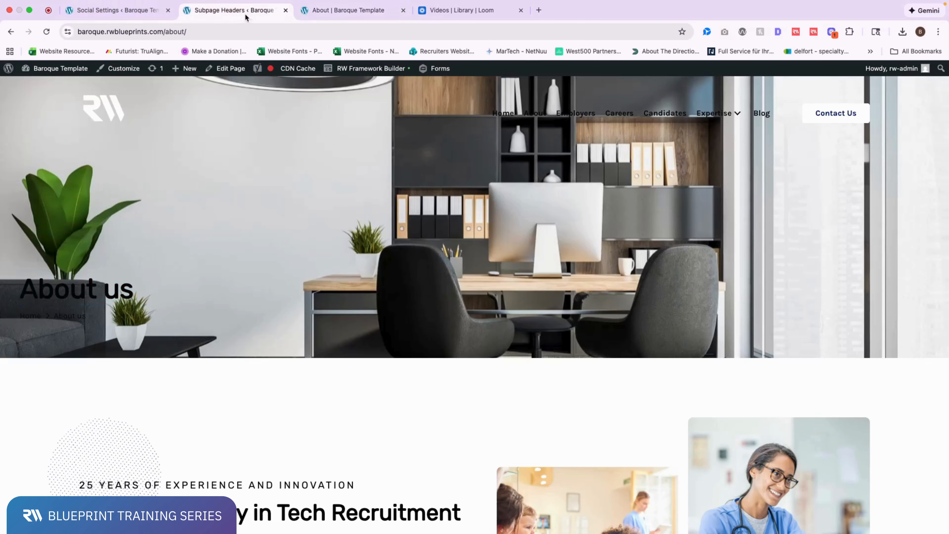
{"action": "left_click", "coordinate": [111, 240]}
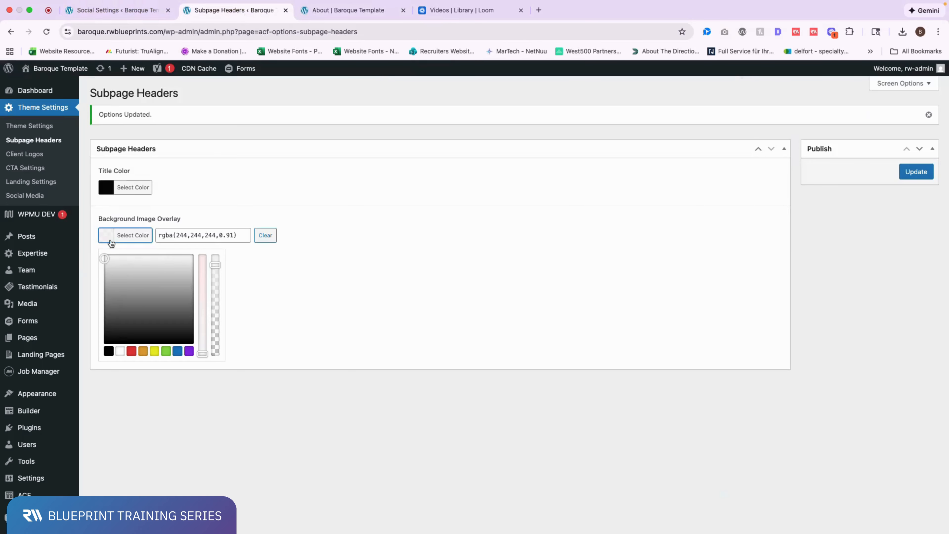
{"action": "left_click", "coordinate": [143, 351]}
{"action": "left_click", "coordinate": [215, 273]}
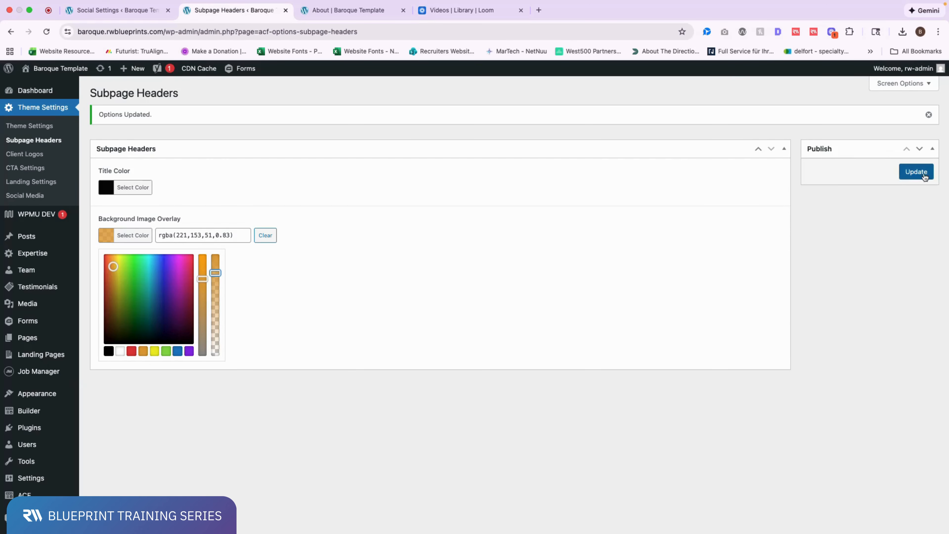
{"action": "left_click", "coordinate": [916, 173]}
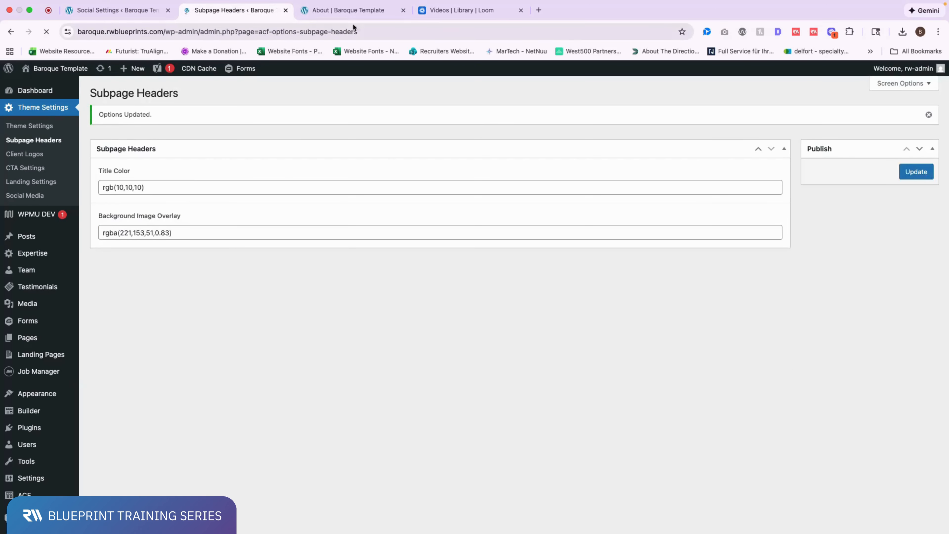
- Reload the live About page and check how the orange overlay affects the header image and title
{"action": "left_click", "coordinate": [351, 10]}
{"action": "left_click", "coordinate": [46, 32]}
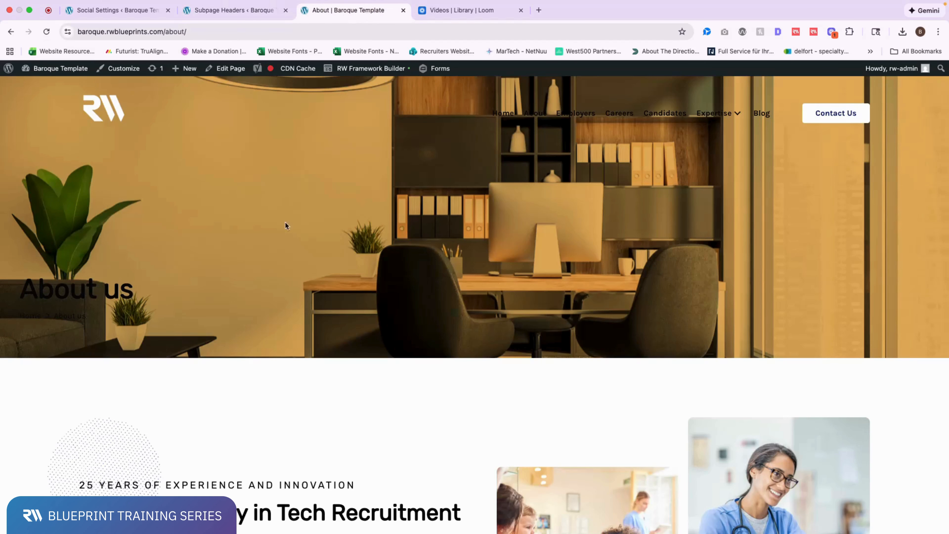
{"action": "left_click_drag", "start_coordinate": [16, 288], "coordinate": [147, 286]}
{"action": "left_click", "coordinate": [167, 222]}
- Set the Title Color back to white and the Background Image Overlay to rgba(0,0,0,0.41), and save the update
{"action": "left_click", "coordinate": [233, 11]}
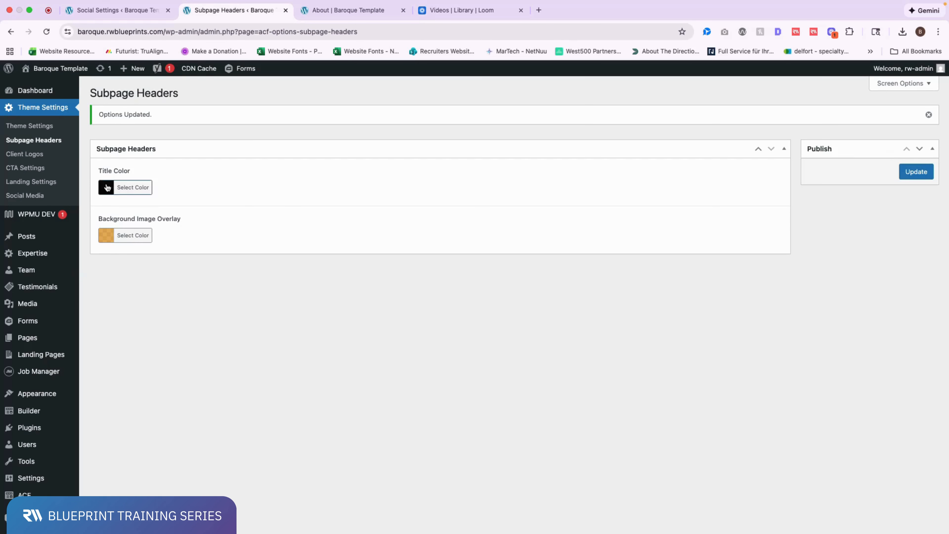
{"action": "left_click", "coordinate": [125, 187]}
{"action": "left_click_drag", "start_coordinate": [105, 292], "coordinate": [57, 184]}
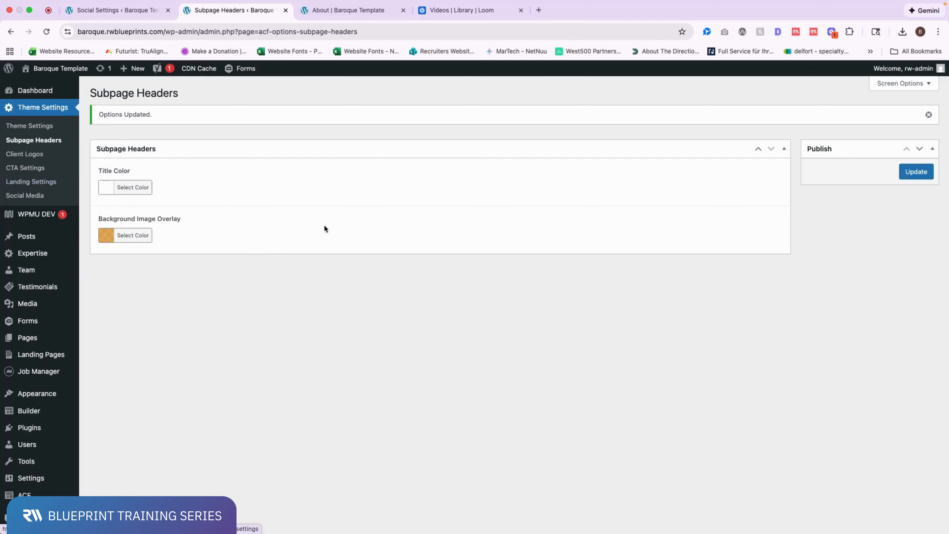
{"action": "left_click", "coordinate": [111, 237]}
{"action": "left_click", "coordinate": [108, 351]}
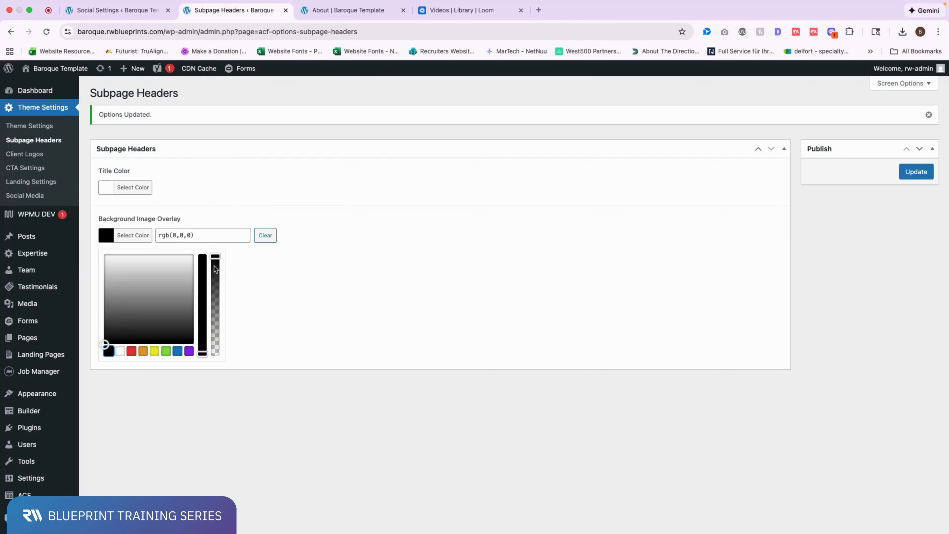
{"action": "left_click", "coordinate": [215, 270]}
{"action": "left_click_drag", "start_coordinate": [215, 270], "coordinate": [216, 313]}
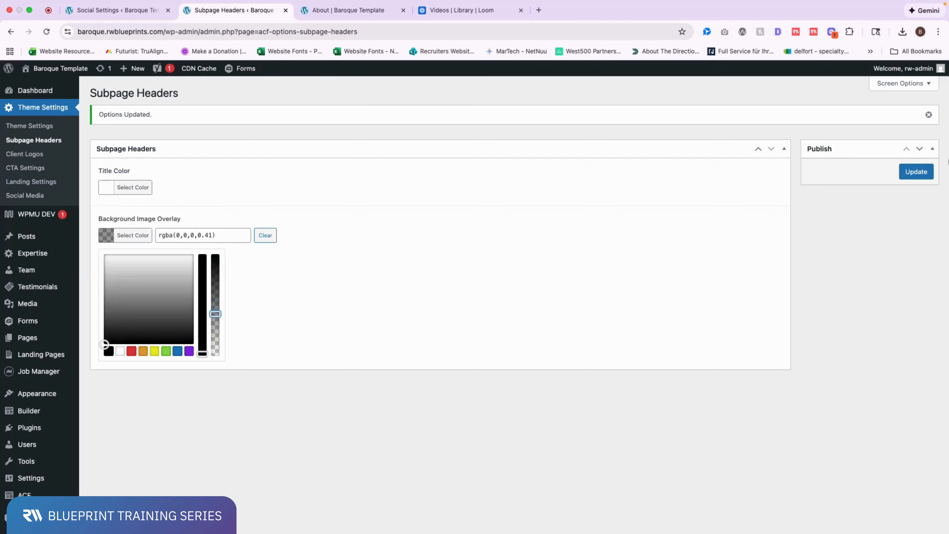
{"action": "left_click", "coordinate": [916, 172]}
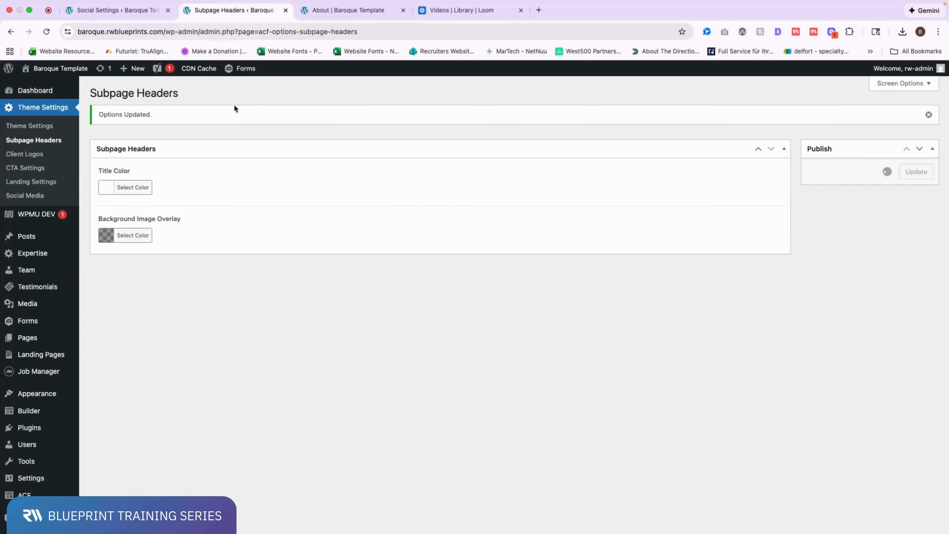
- Reload the live About page and check the white title against the dark header overlay
{"action": "left_click", "coordinate": [319, 10]}
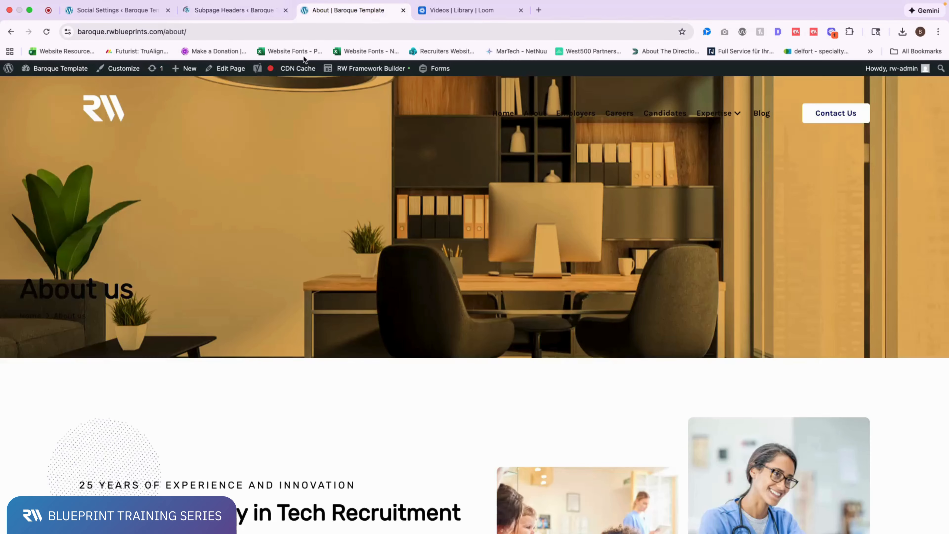
{"action": "left_click", "coordinate": [47, 32]}
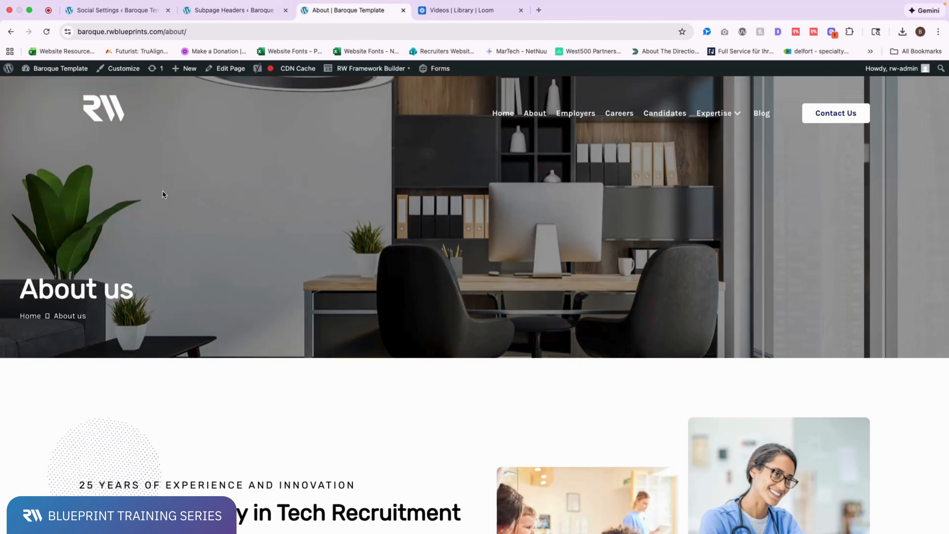
{"action": "left_click_drag", "start_coordinate": [21, 291], "coordinate": [186, 296]}
- Open the Client Logos settings and examine the logo carousel on the live Home page
{"action": "left_click", "coordinate": [230, 10]}
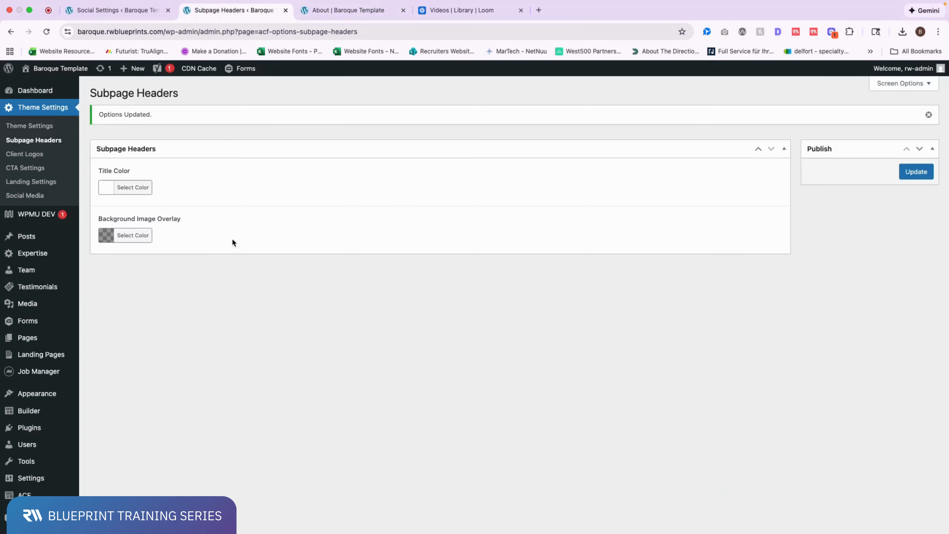
{"action": "left_click", "coordinate": [53, 158]}
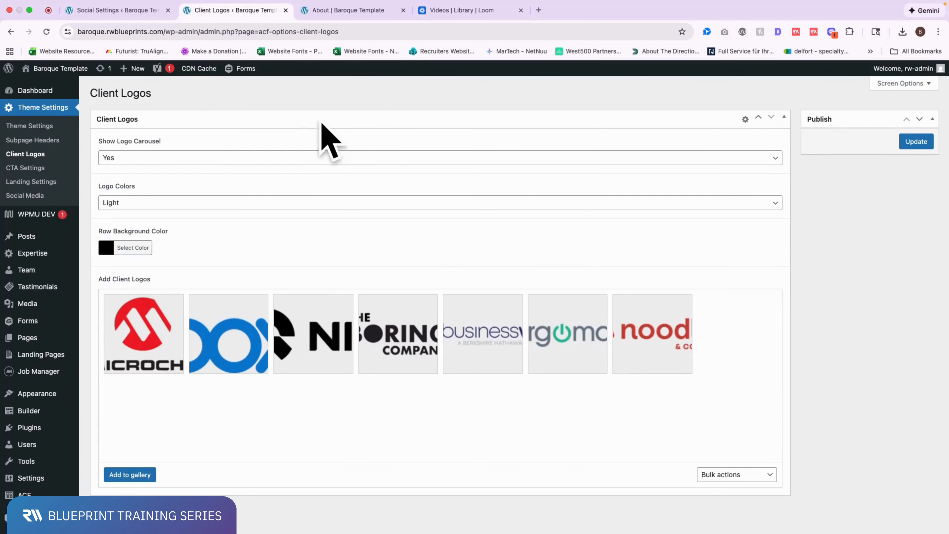
{"action": "left_click", "coordinate": [330, 12]}
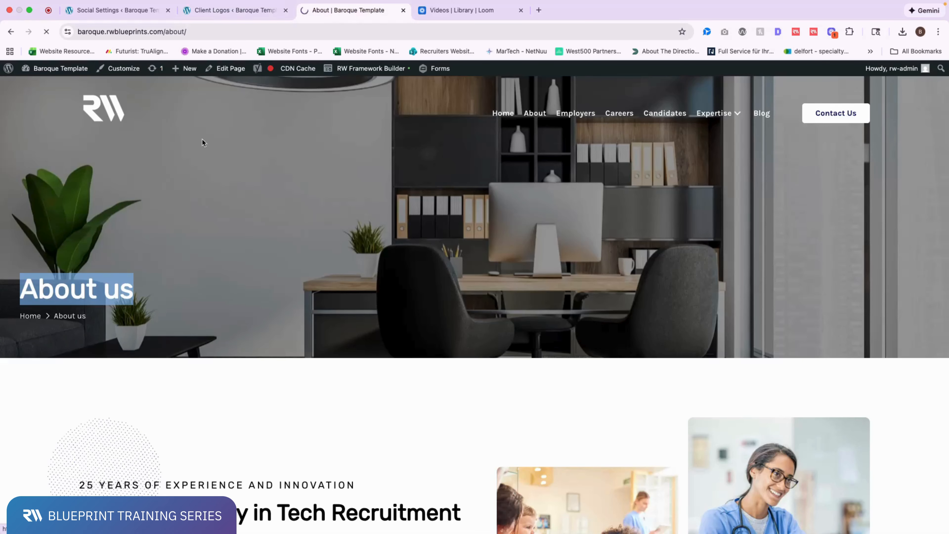
{"action": "scroll", "coordinate": [205, 143], "scroll_direction": "down", "scroll_amount": 9}
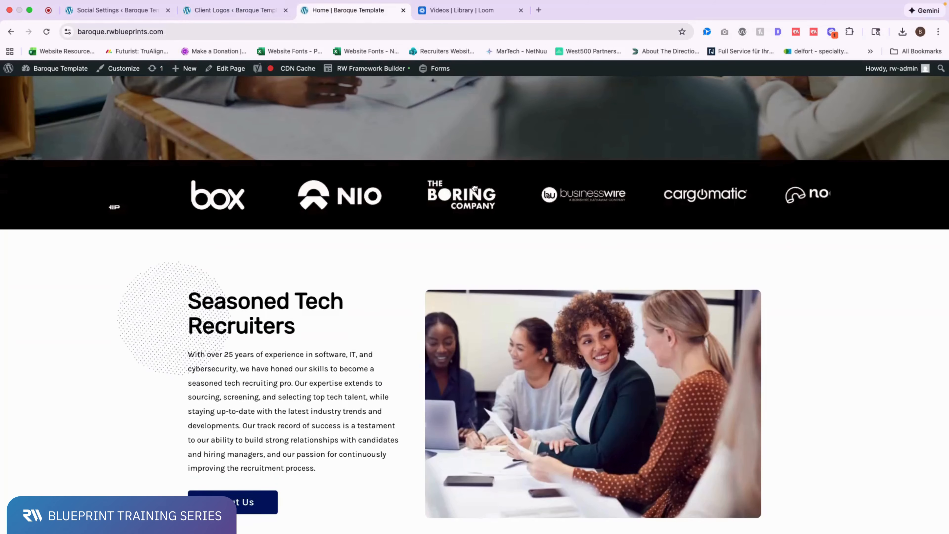
- Set Show Logo Carousel to No in the Client Logos settings
{"action": "left_click", "coordinate": [245, 11]}
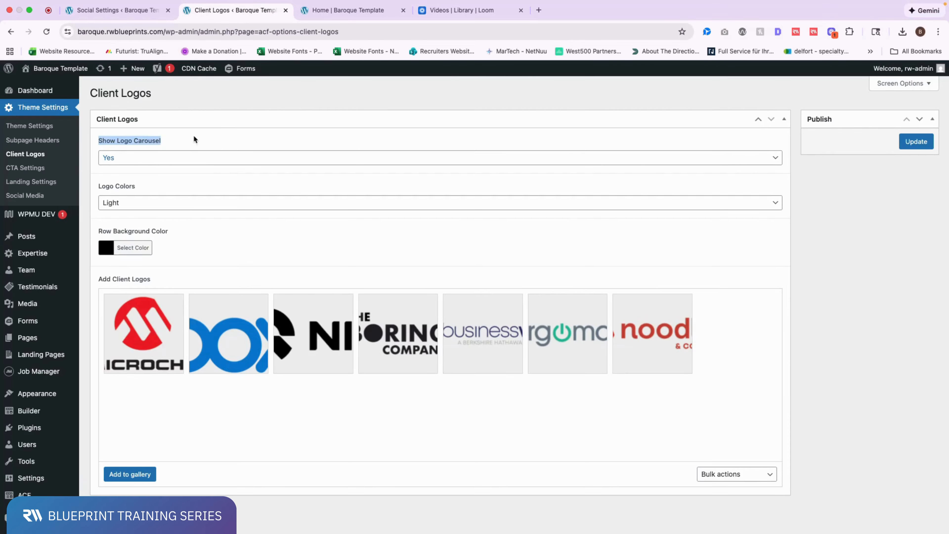
{"action": "left_click", "coordinate": [191, 159]}
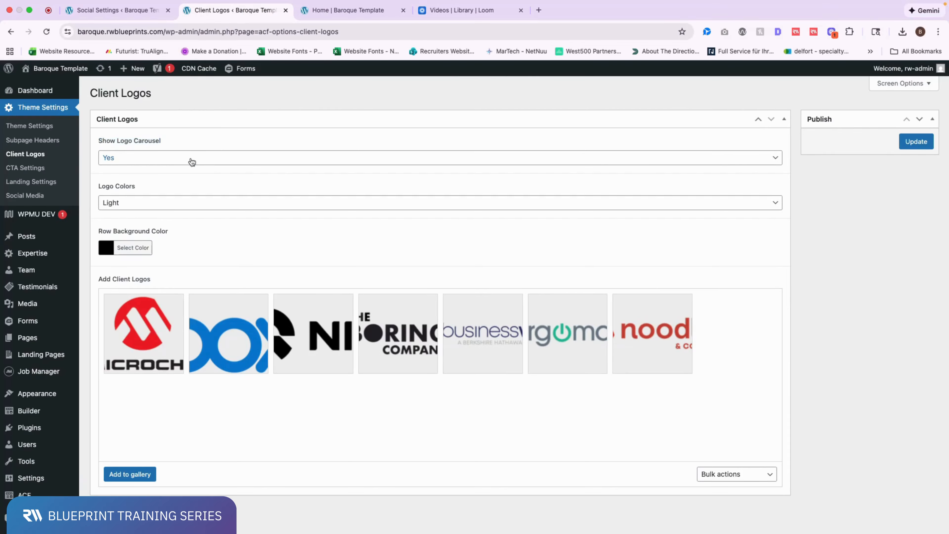
{"action": "left_click", "coordinate": [228, 168]}
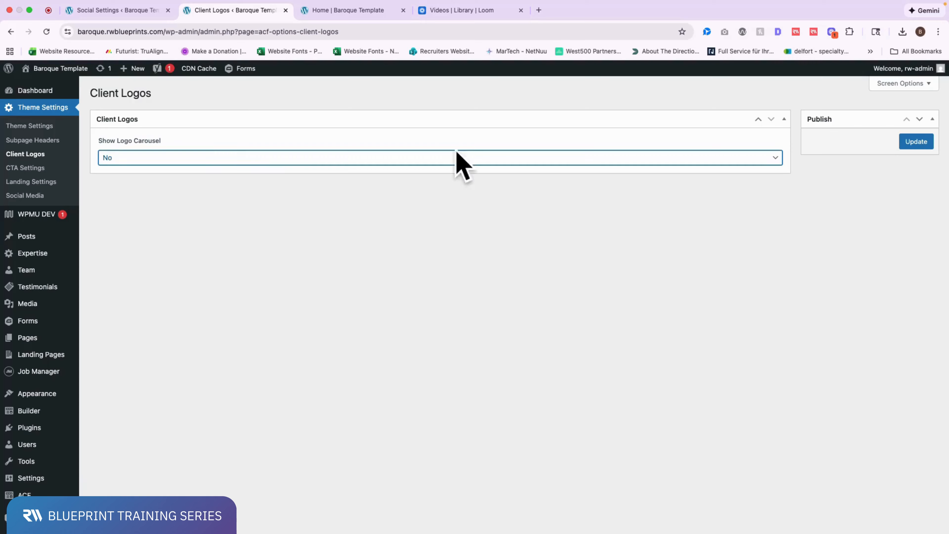
- Save the Client Logos update and reload the live Home page to check the carousel row
{"action": "left_click", "coordinate": [917, 141]}
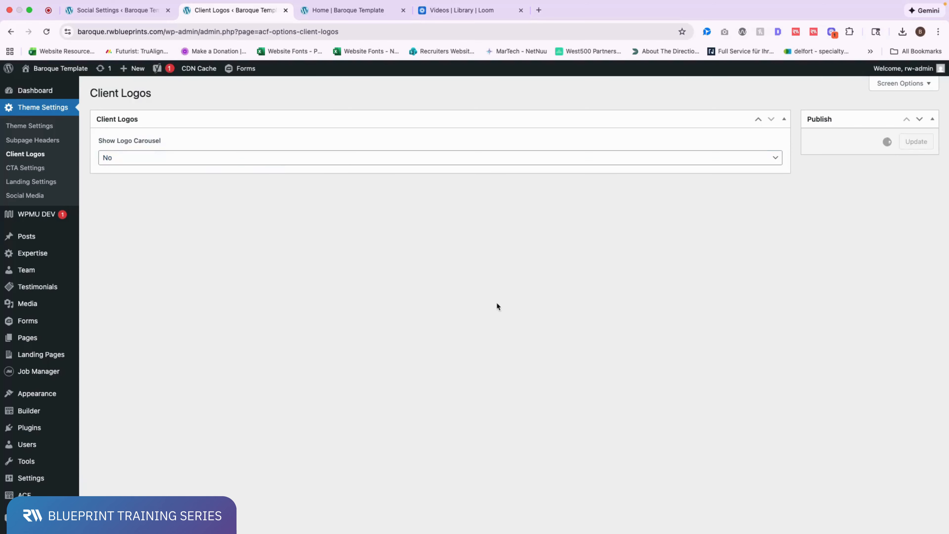
{"action": "left_click", "coordinate": [339, 11]}
{"action": "left_click", "coordinate": [48, 34]}
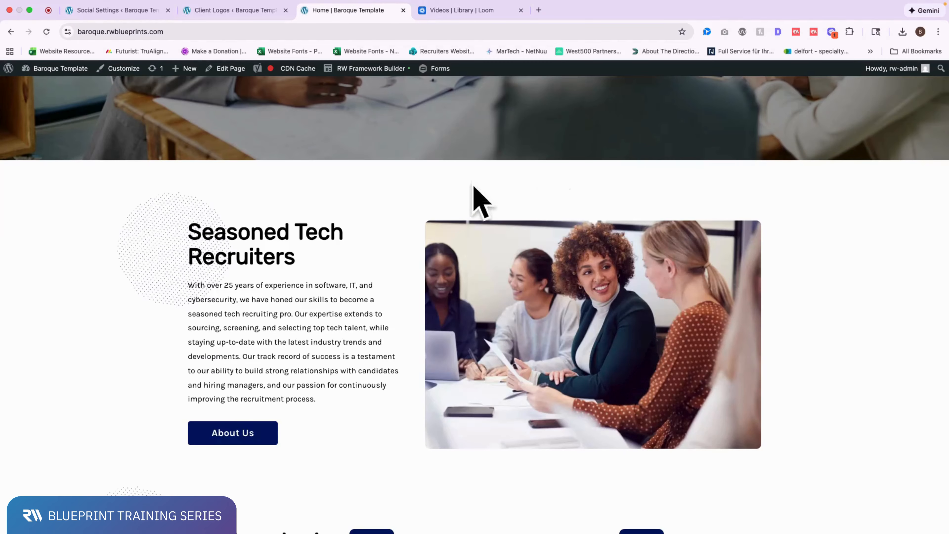
- Set Show Logo Carousel back to Yes in the Client Logos settings and save the update
{"action": "left_click", "coordinate": [239, 19]}
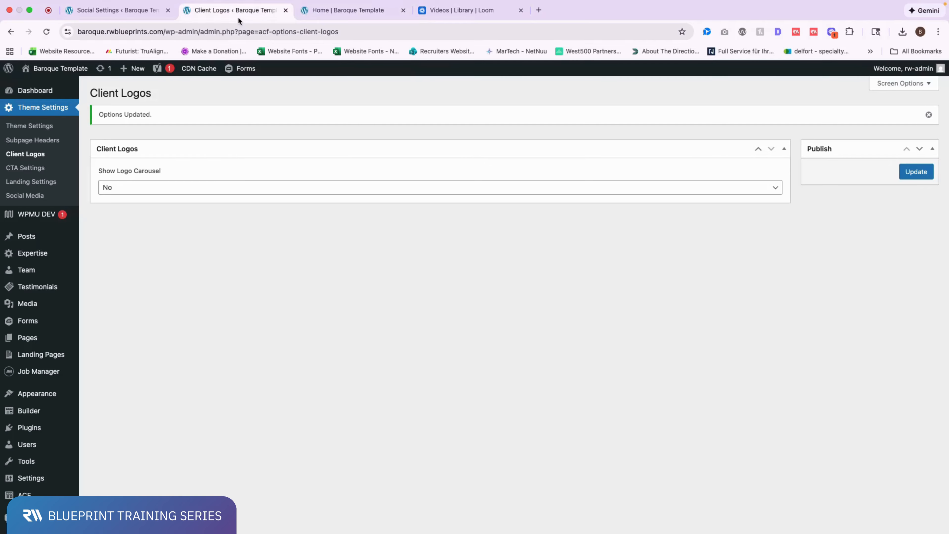
{"action": "left_click", "coordinate": [139, 183]}
{"action": "left_click", "coordinate": [138, 178]}
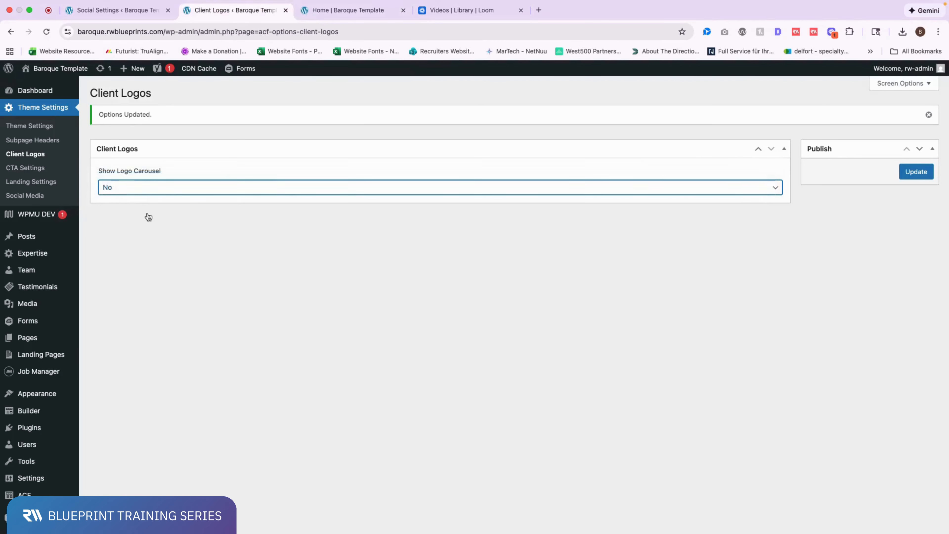
{"action": "left_click", "coordinate": [920, 171]}
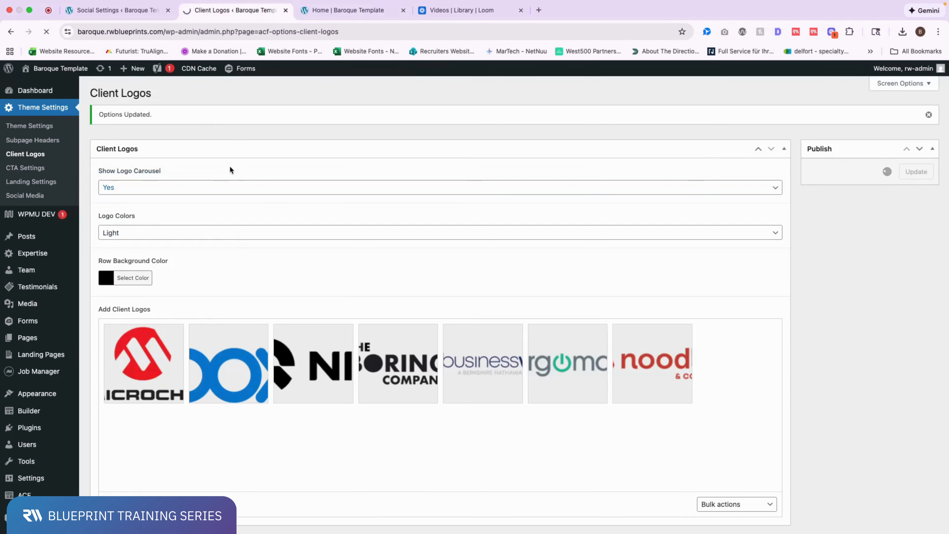
- Examine the Logo Colors options and the Row Background Color picker, comparing them with the logo carousel on the live Home page
{"action": "scroll", "coordinate": [137, 227], "scroll_direction": "down", "scroll_amount": 2}
{"action": "left_click", "coordinate": [140, 206]}
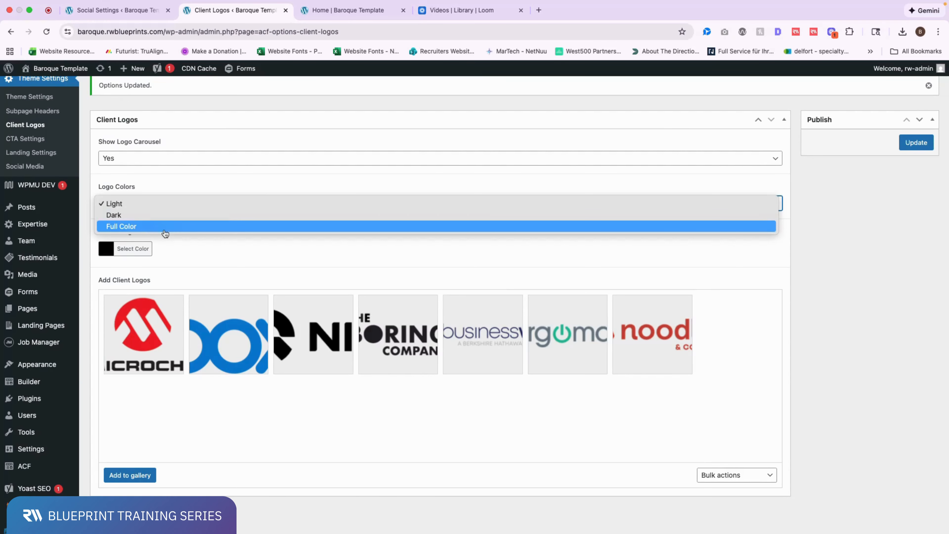
{"action": "left_click", "coordinate": [196, 244]}
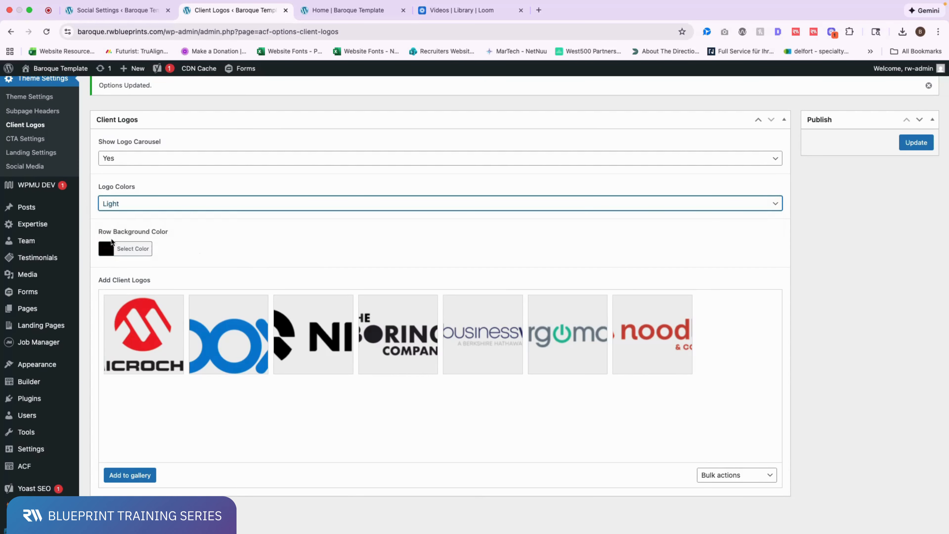
{"action": "left_click_drag", "start_coordinate": [100, 232], "coordinate": [169, 232]}
{"action": "left_click", "coordinate": [324, 10]}
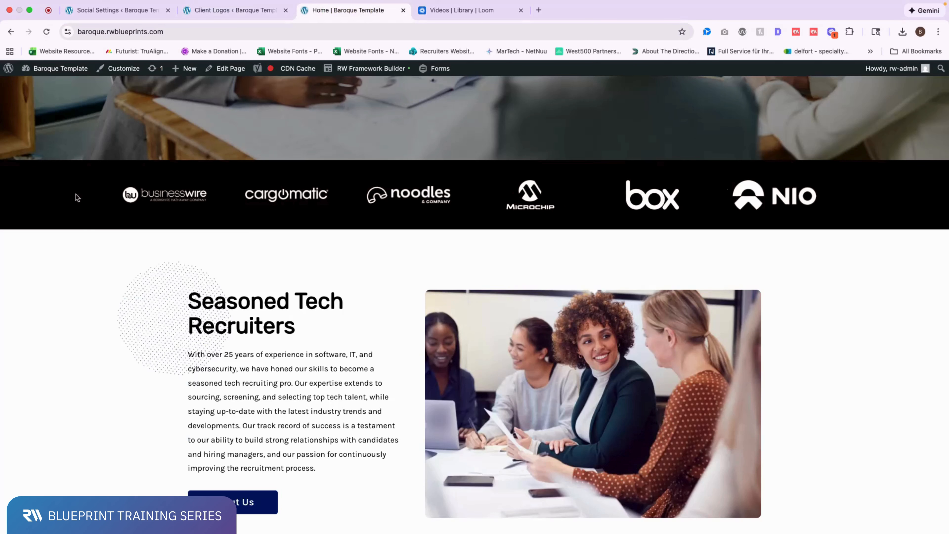
{"action": "left_click", "coordinate": [232, 10]}
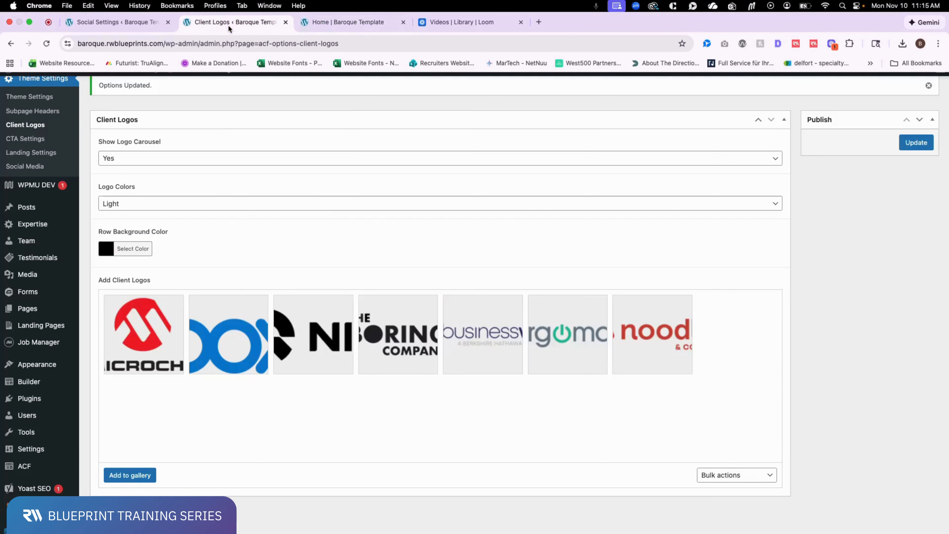
{"action": "left_click", "coordinate": [106, 248]}
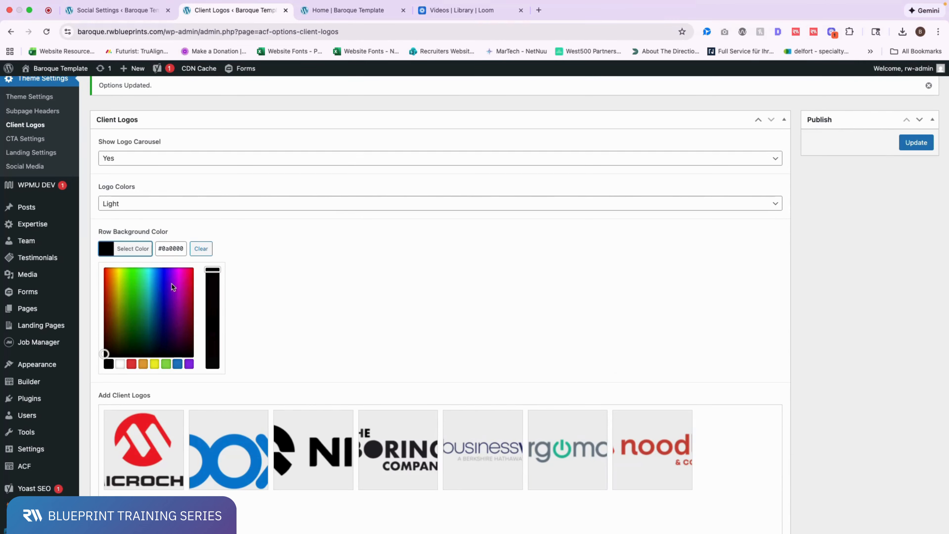
{"action": "triple_click", "coordinate": [174, 248]}
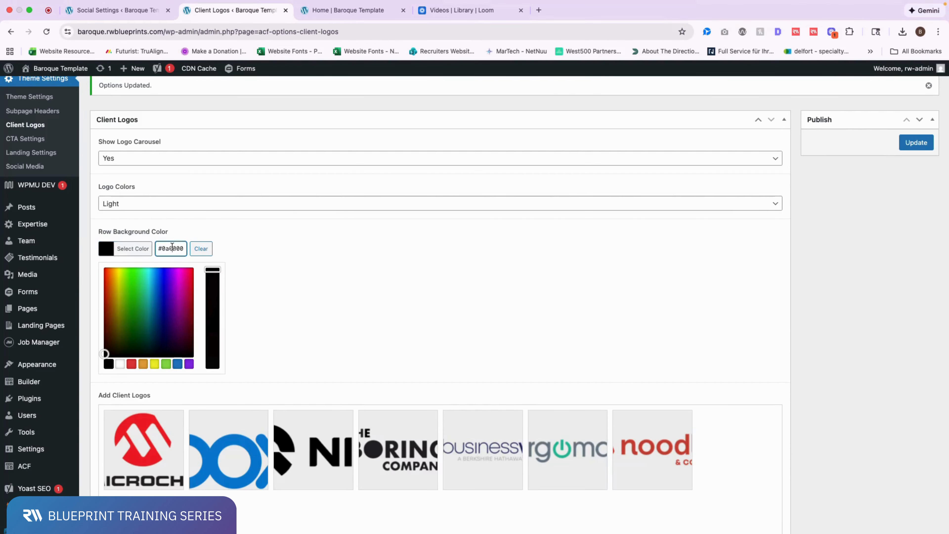
{"action": "left_click", "coordinate": [268, 239]}
- Remove the Noodles & Company logo from the client logos gallery
{"action": "scroll", "coordinate": [123, 313], "scroll_direction": "down", "scroll_amount": 2}
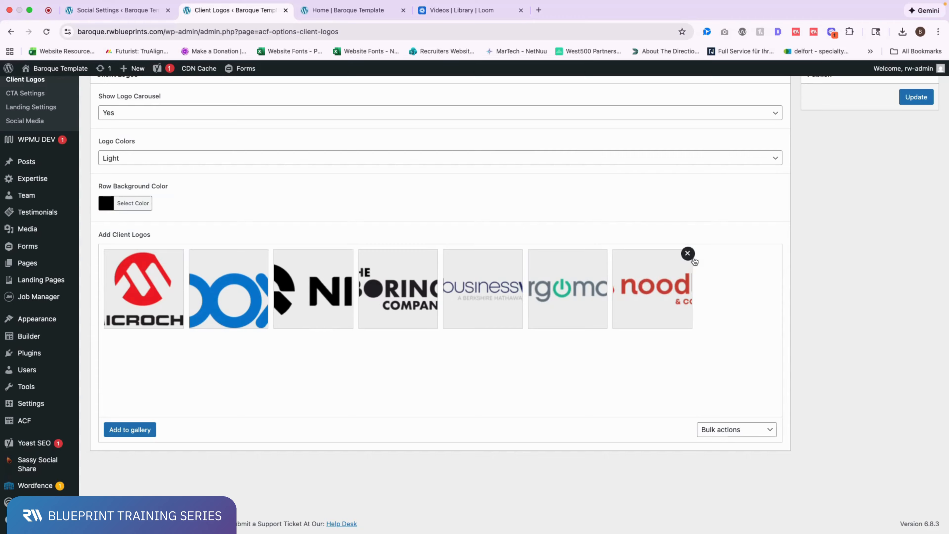
{"action": "left_click", "coordinate": [688, 253]}
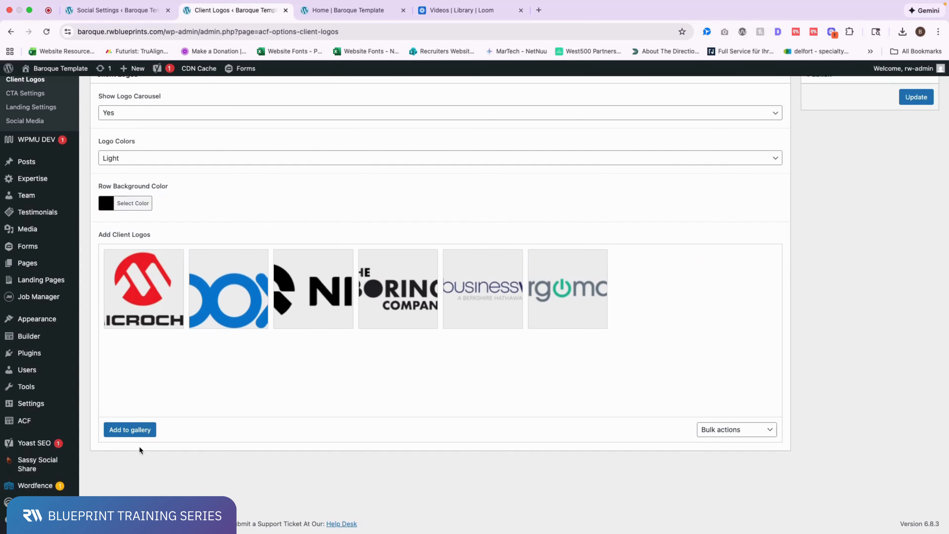
- Add the Noodles & Company logo to the client logos gallery from the Media Library and save the update
{"action": "left_click", "coordinate": [138, 431]}
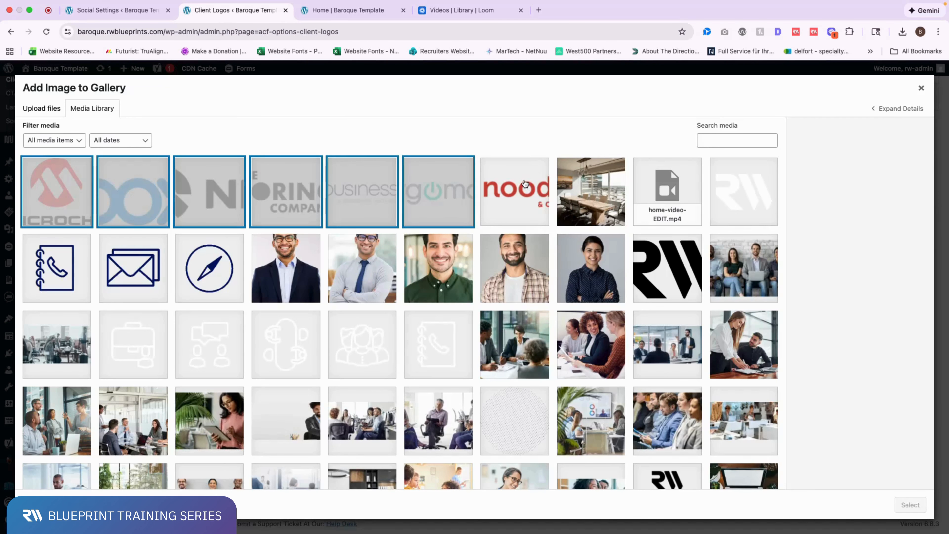
{"action": "left_click", "coordinate": [526, 188]}
{"action": "left_click", "coordinate": [901, 506]}
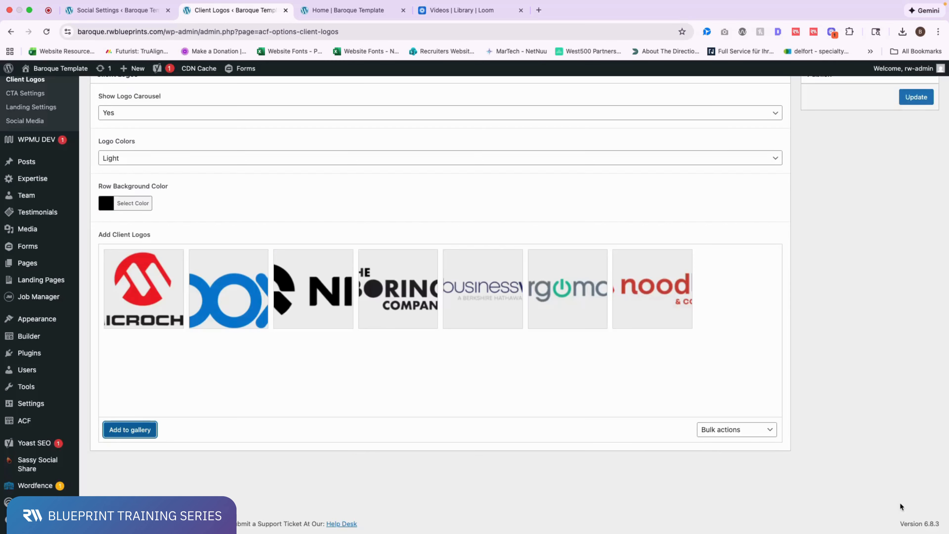
{"action": "mouse_move", "coordinate": [655, 298]}
{"action": "left_click", "coordinate": [916, 97]}
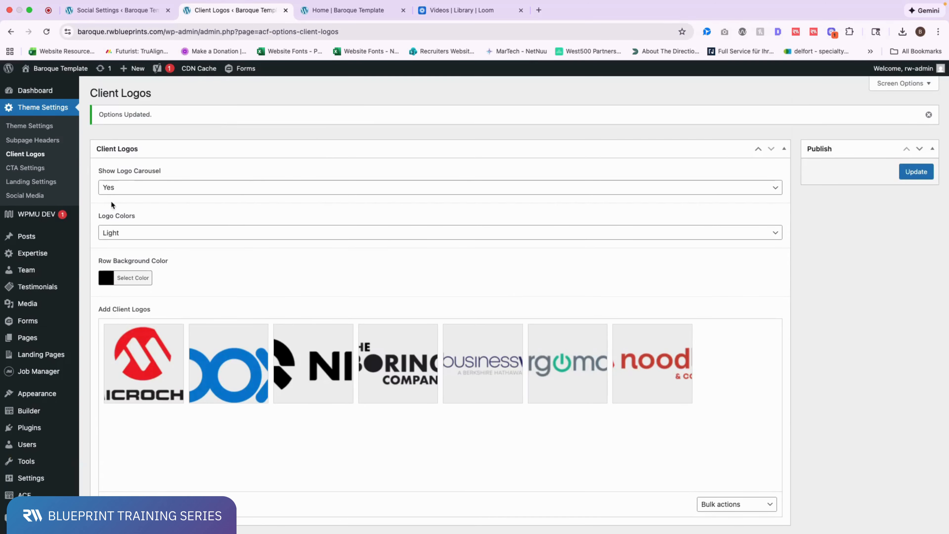
- Open the CTA Settings and examine the Contact Us call to action's titles, text, button and background on the live Home page
{"action": "left_click", "coordinate": [18, 168]}
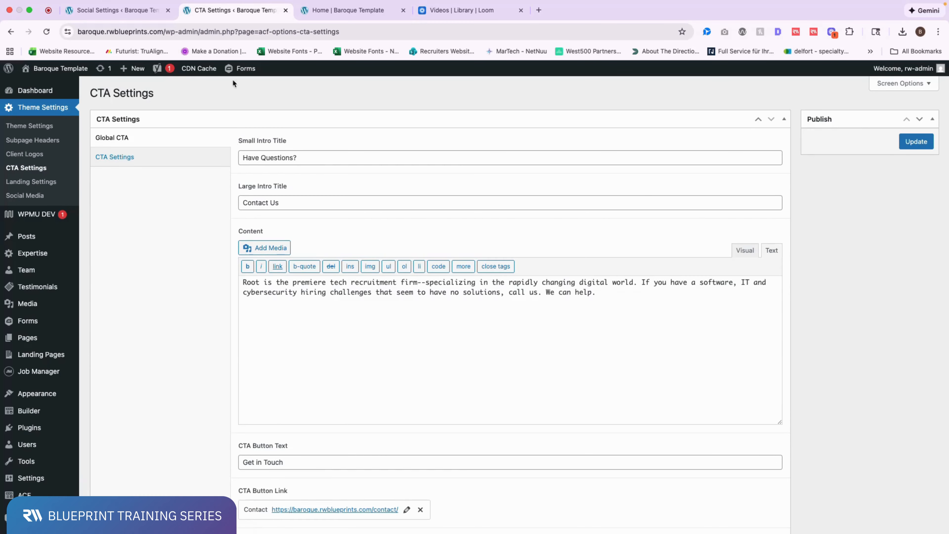
{"action": "left_click", "coordinate": [351, 12]}
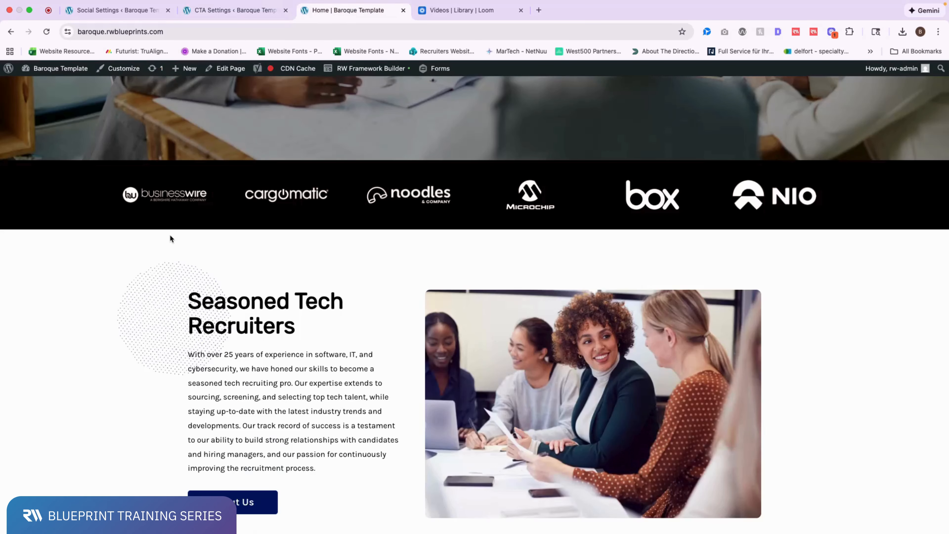
{"action": "scroll", "coordinate": [170, 235], "scroll_direction": "down", "scroll_amount": 15}
{"action": "scroll", "coordinate": [171, 239], "scroll_direction": "up", "scroll_amount": 3}
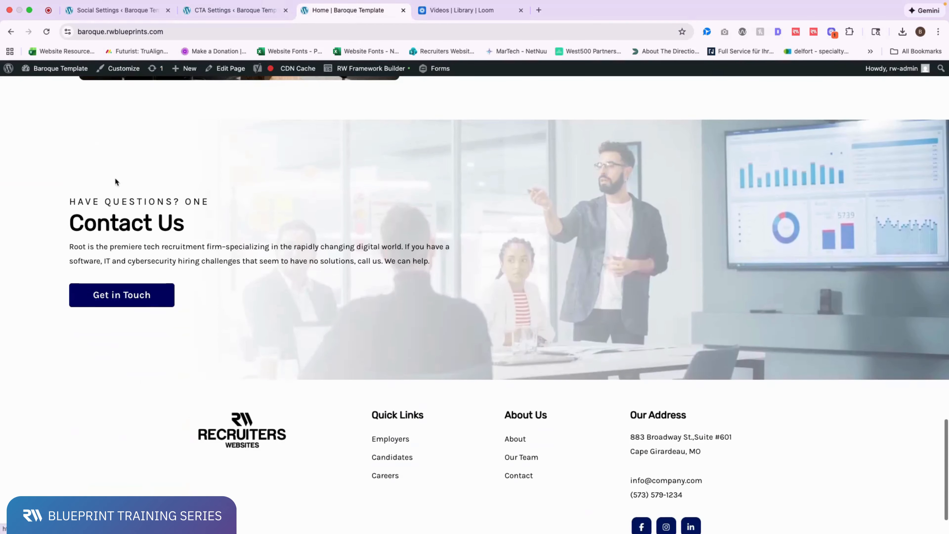
{"action": "left_click_drag", "start_coordinate": [70, 201], "coordinate": [307, 210]}
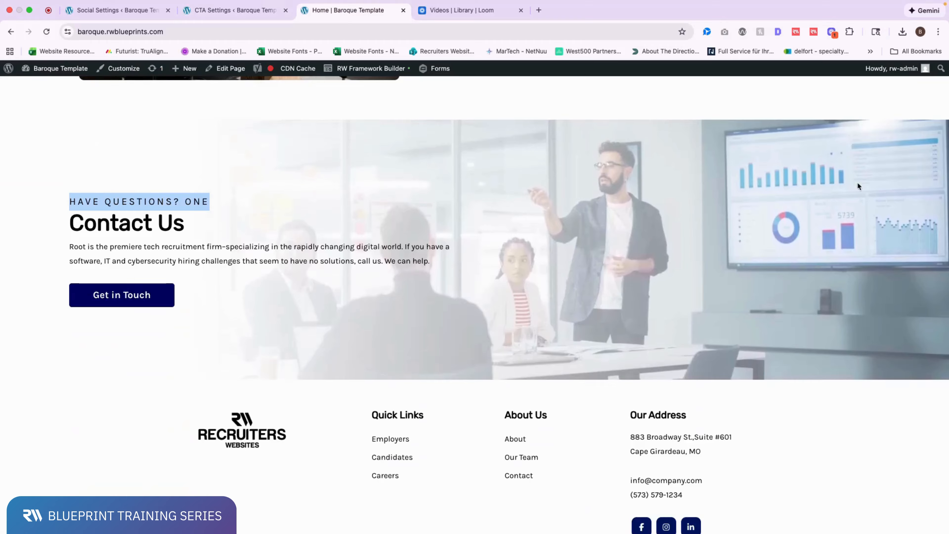
{"action": "left_click_drag", "start_coordinate": [70, 246], "coordinate": [517, 277]}
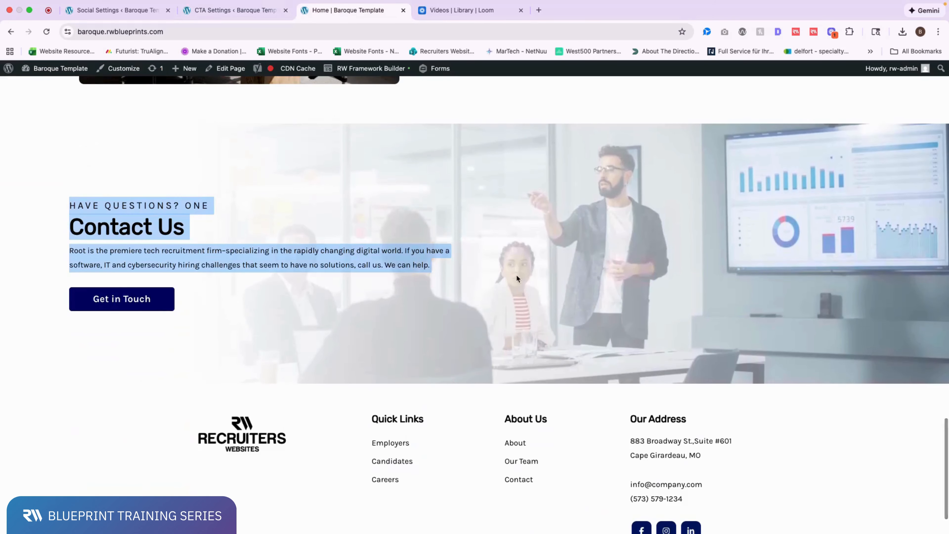
{"action": "left_click", "coordinate": [516, 278]}
{"action": "scroll", "coordinate": [465, 380], "scroll_direction": "up", "scroll_amount": 1}
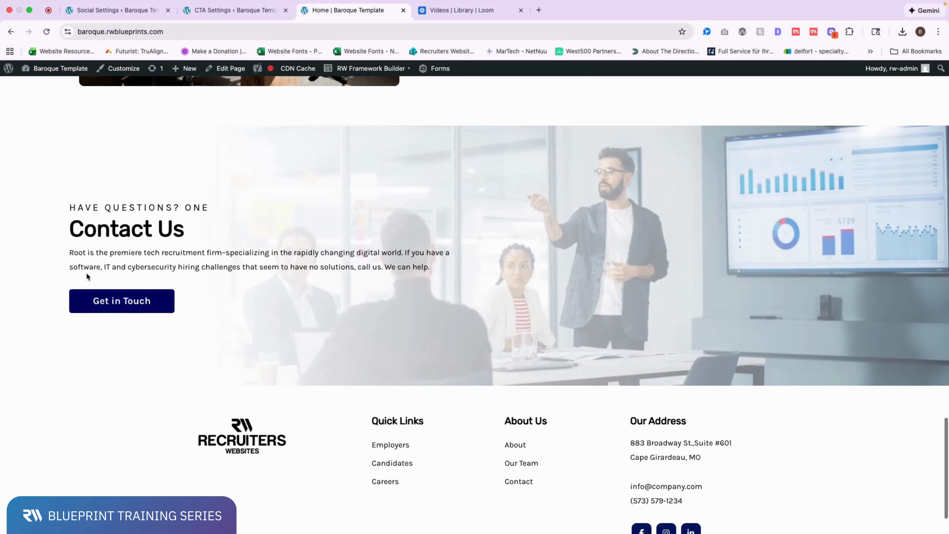
{"action": "left_click_drag", "start_coordinate": [69, 205], "coordinate": [225, 201]}
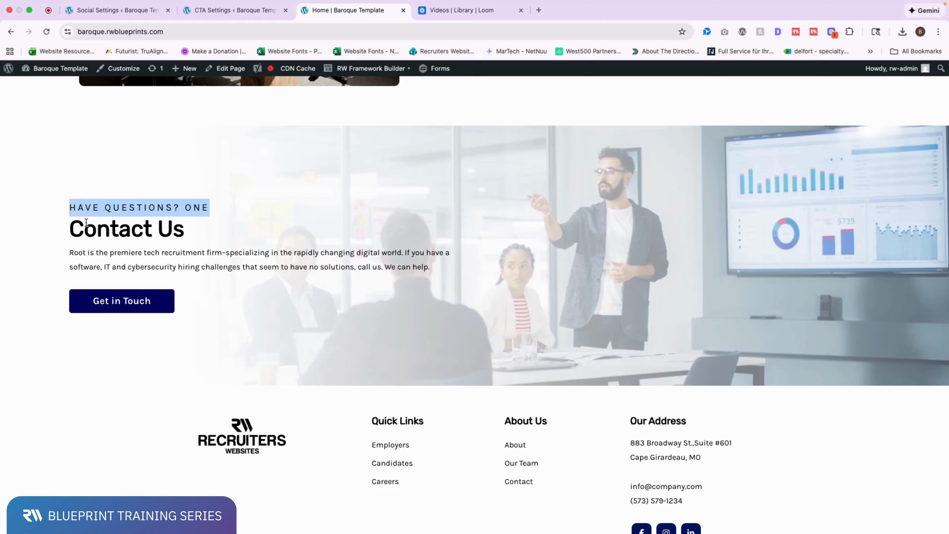
{"action": "left_click", "coordinate": [213, 234]}
{"action": "double_click", "coordinate": [170, 229]}
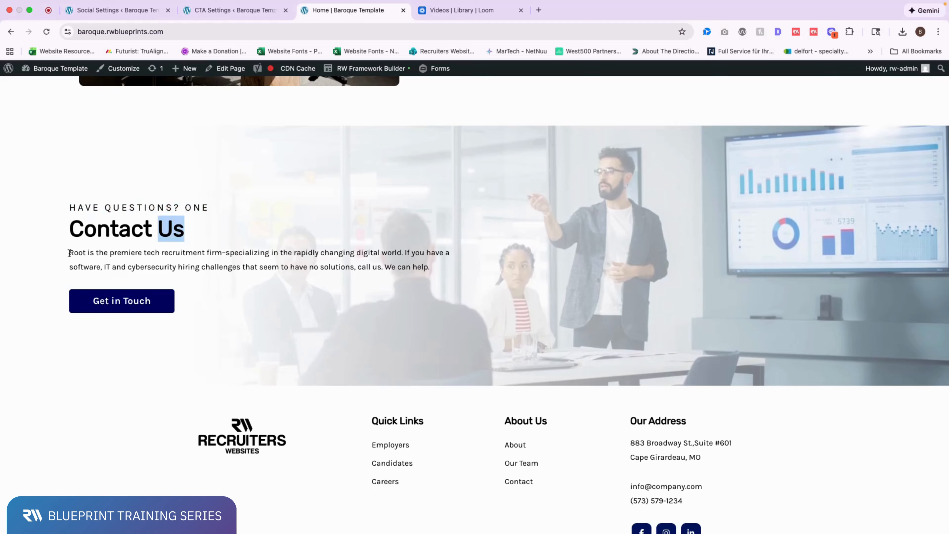
{"action": "left_click_drag", "start_coordinate": [69, 254], "coordinate": [431, 267]}
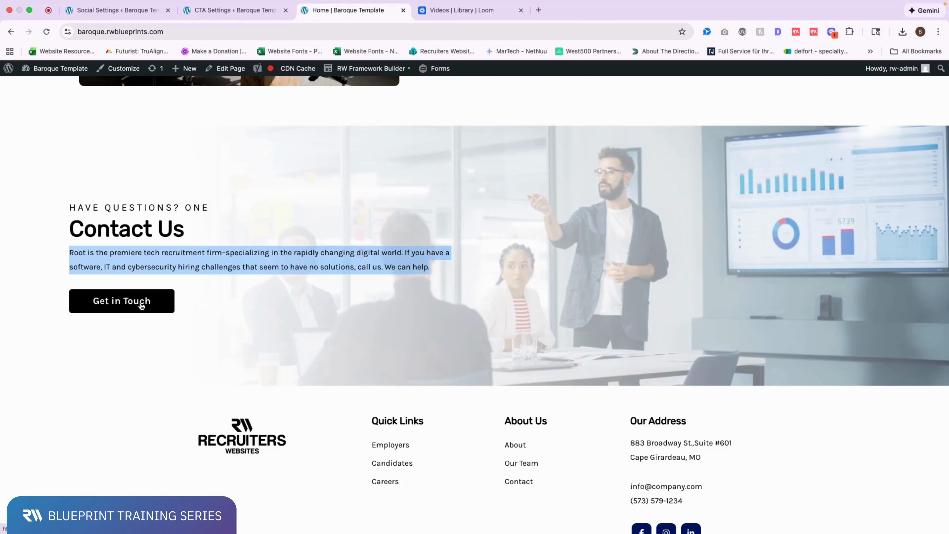
{"action": "left_click", "coordinate": [561, 165]}
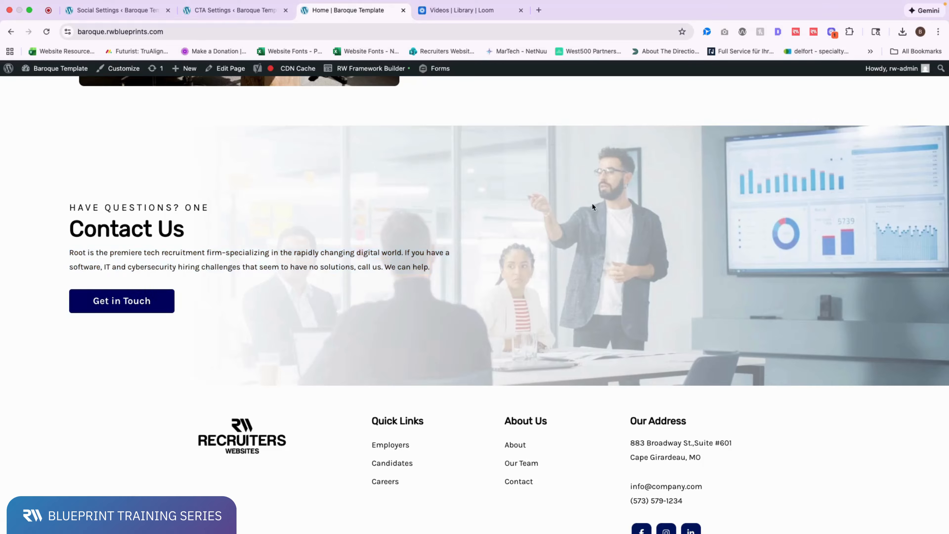
- Compare the Global CTA's Small Intro Title with the Contact Us call-to-action text on the live Home page
{"action": "left_click", "coordinate": [256, 15]}
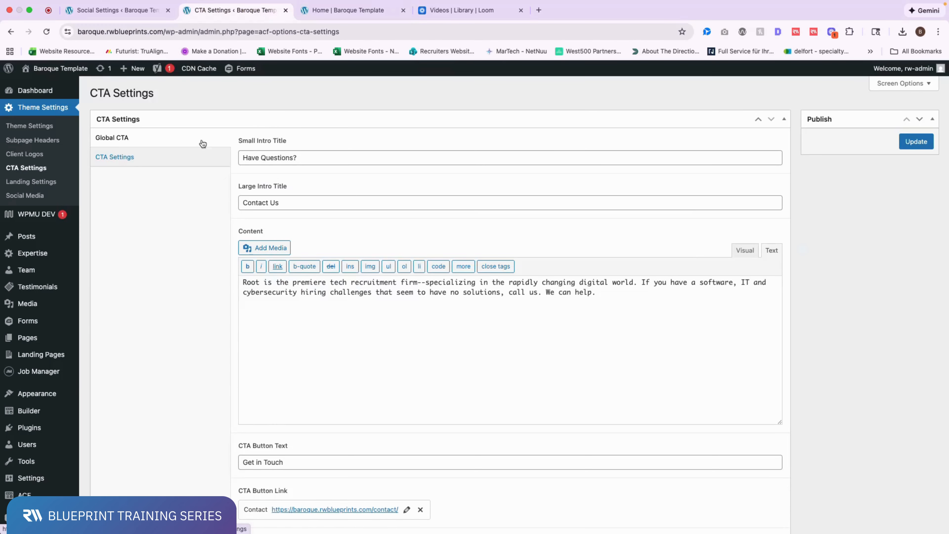
{"action": "left_click_drag", "start_coordinate": [242, 158], "coordinate": [335, 157]}
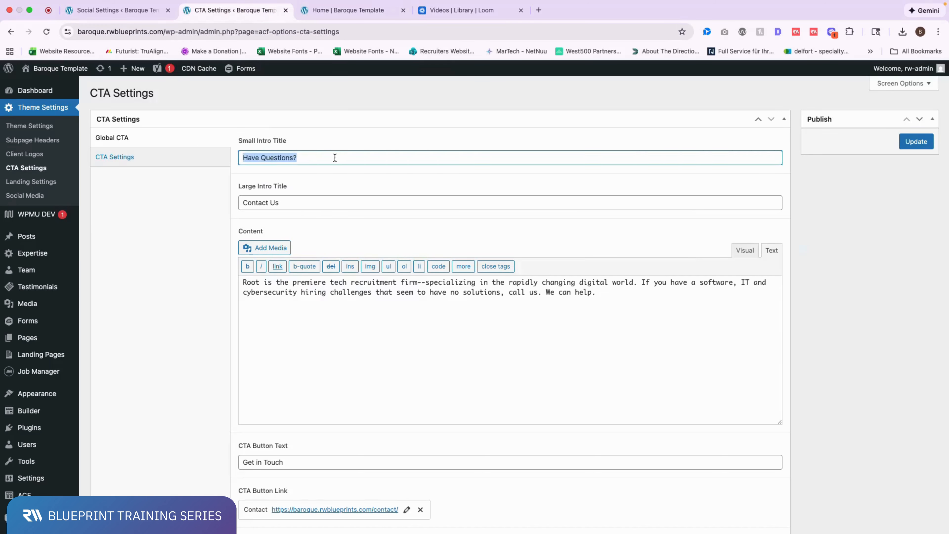
{"action": "left_click", "coordinate": [335, 158]}
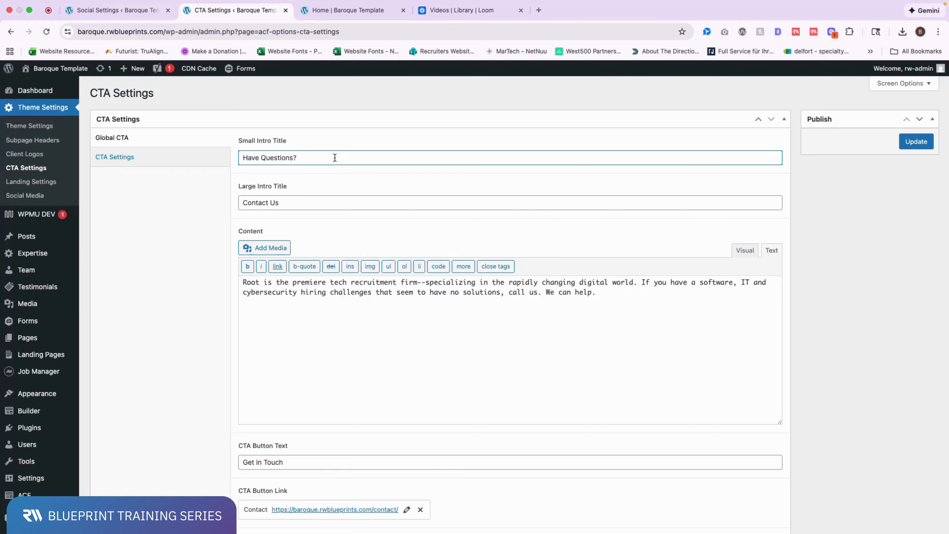
{"action": "triple_click", "coordinate": [319, 160]}
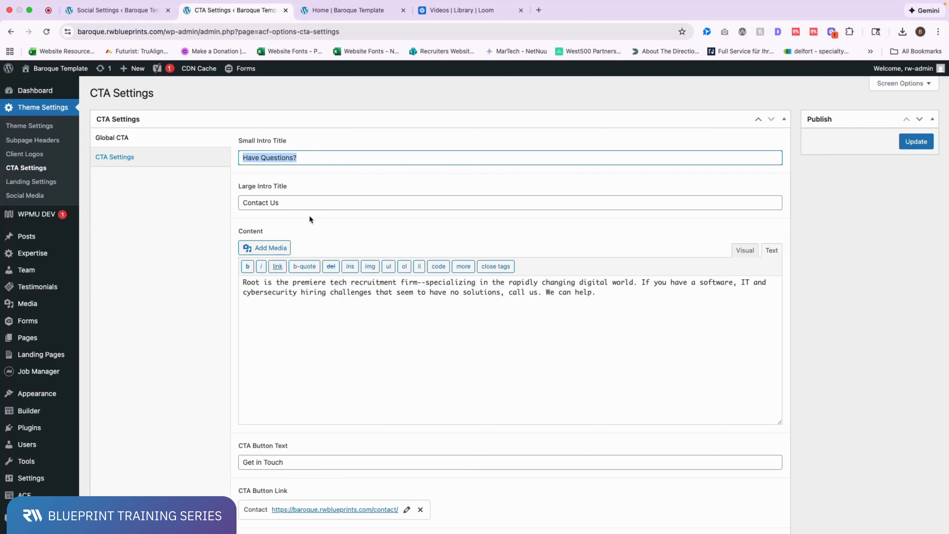
{"action": "left_click", "coordinate": [307, 207]}
{"action": "left_click", "coordinate": [359, 11]}
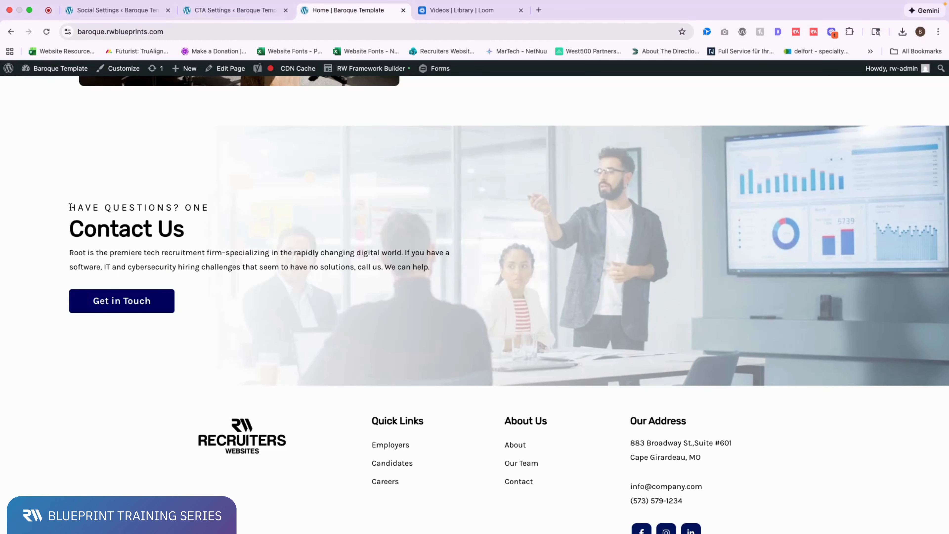
{"action": "left_click_drag", "start_coordinate": [70, 207], "coordinate": [200, 217]}
{"action": "left_click", "coordinate": [76, 225]}
{"action": "left_click_drag", "start_coordinate": [71, 218], "coordinate": [214, 230]}
{"action": "left_click_drag", "start_coordinate": [79, 257], "coordinate": [190, 267]}
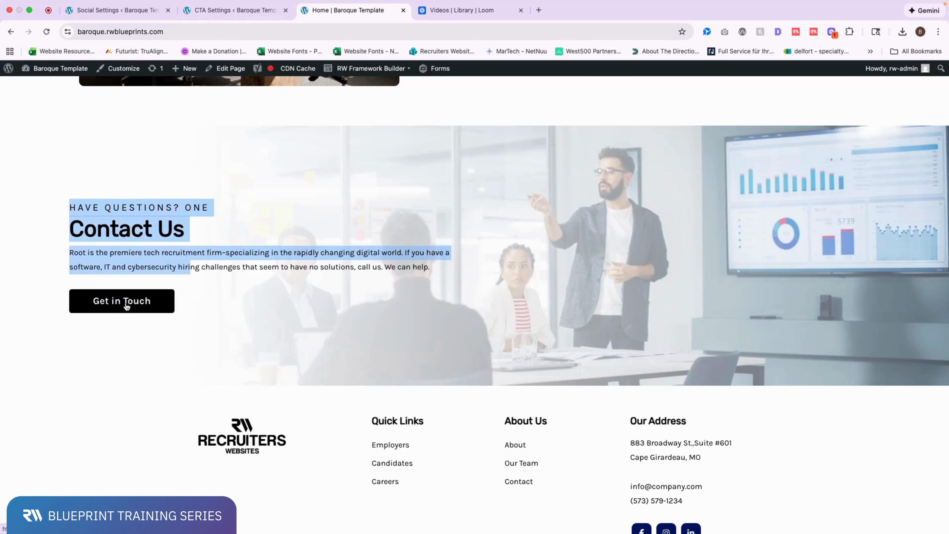
{"action": "left_click", "coordinate": [458, 196]}
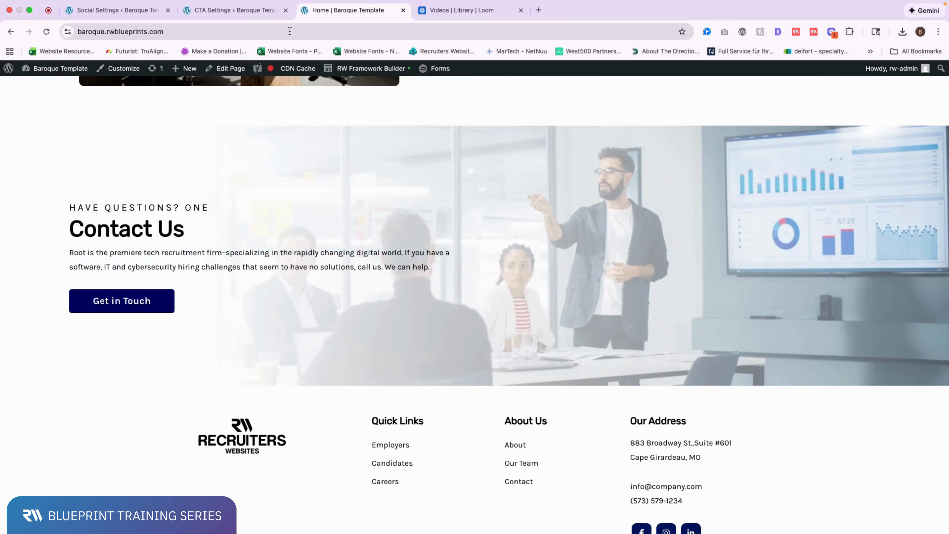
- Review the Global CTA's intro titles, content text, button text and background image fields in the CTA Settings
{"action": "left_click", "coordinate": [236, 10]}
{"action": "triple_click", "coordinate": [302, 156]}
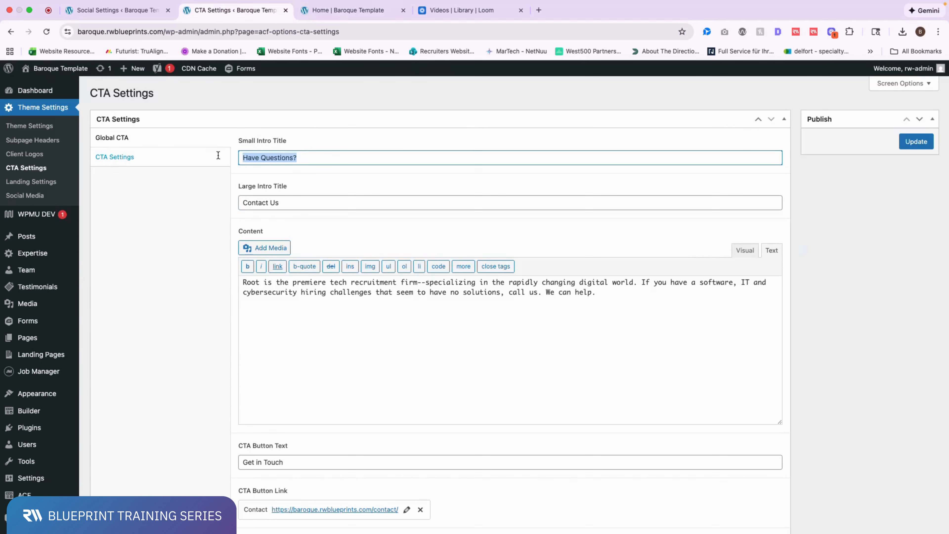
{"action": "triple_click", "coordinate": [325, 201]}
{"action": "triple_click", "coordinate": [407, 295]}
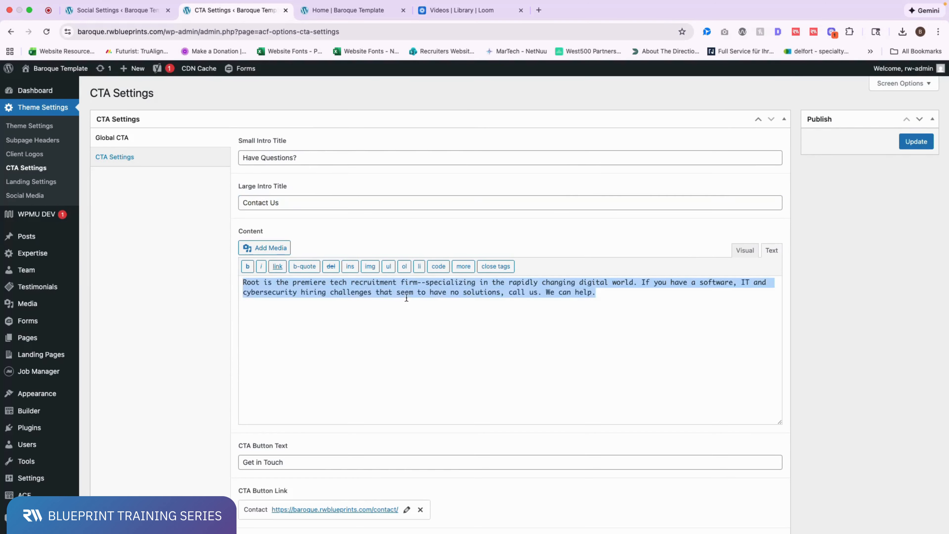
{"action": "scroll", "coordinate": [335, 280], "scroll_direction": "down", "scroll_amount": 3}
{"action": "triple_click", "coordinate": [263, 355]}
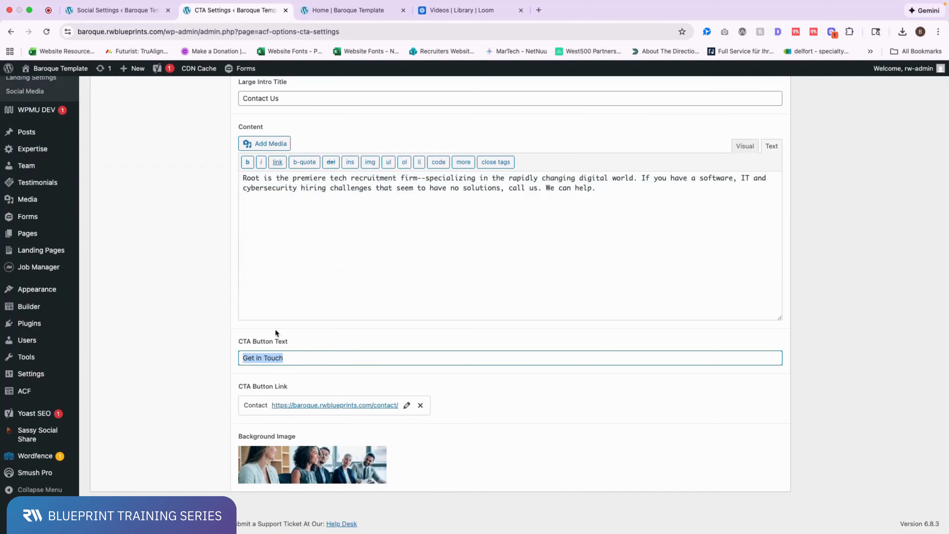
{"action": "scroll", "coordinate": [308, 429], "scroll_direction": "up", "scroll_amount": 1}
{"action": "mouse_move", "coordinate": [352, 458]}
{"action": "left_click", "coordinate": [272, 187]}
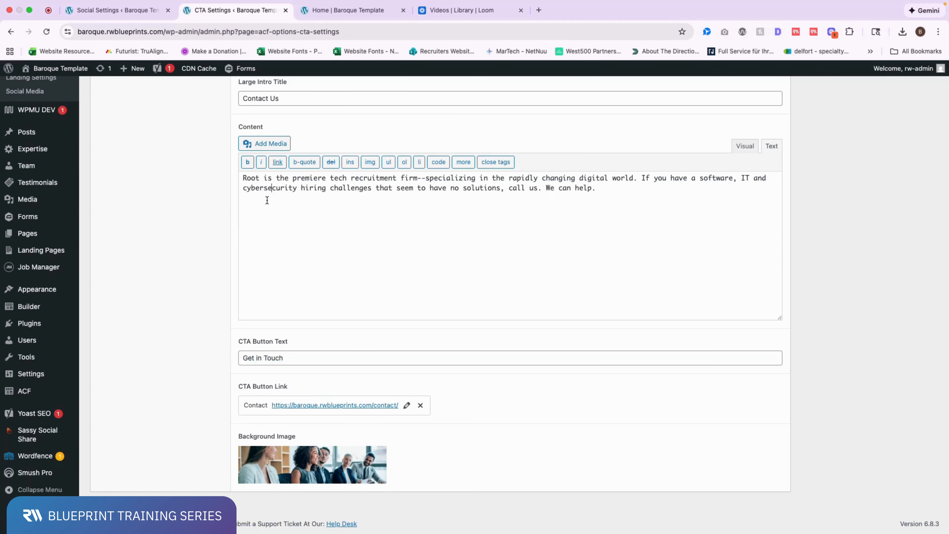
{"action": "left_click_drag", "start_coordinate": [601, 191], "coordinate": [165, 166]}
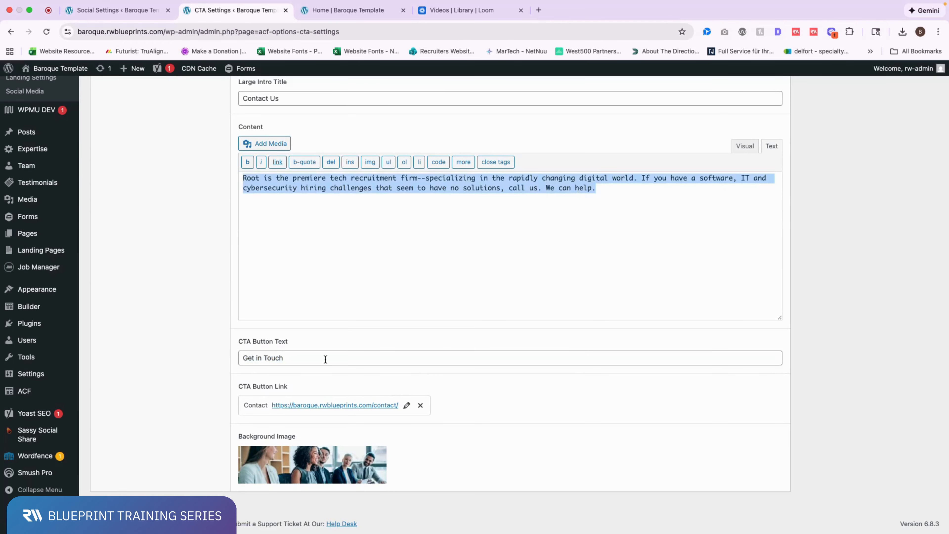
{"action": "left_click", "coordinate": [323, 315]}
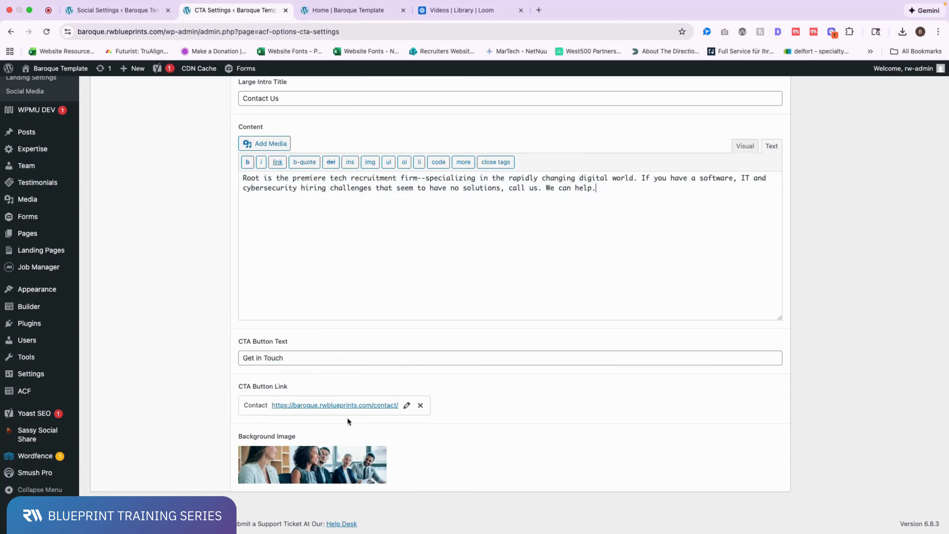
- Link the Global CTA button to the existing Contact page, searching the site content for "contact"
{"action": "left_click", "coordinate": [407, 405]}
{"action": "left_click", "coordinate": [452, 255]}
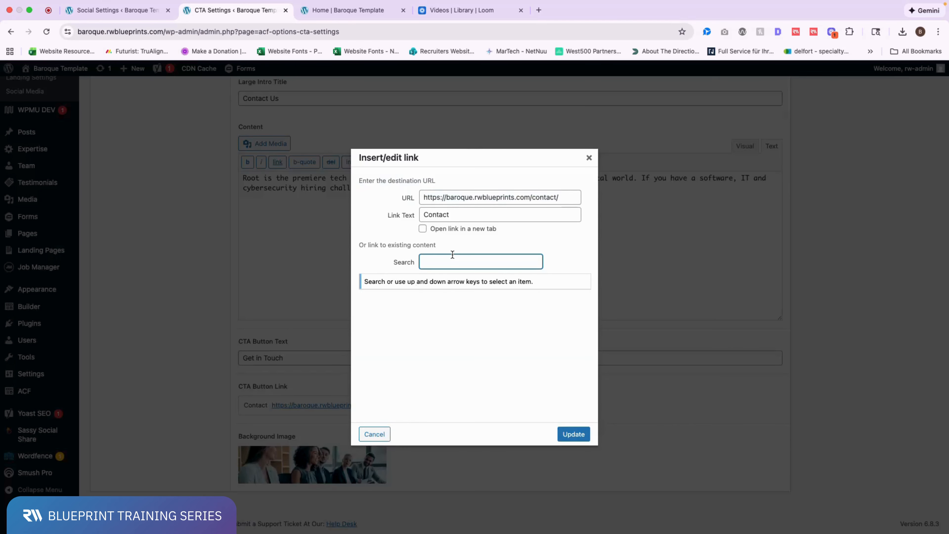
{"action": "type", "text": "contact"}
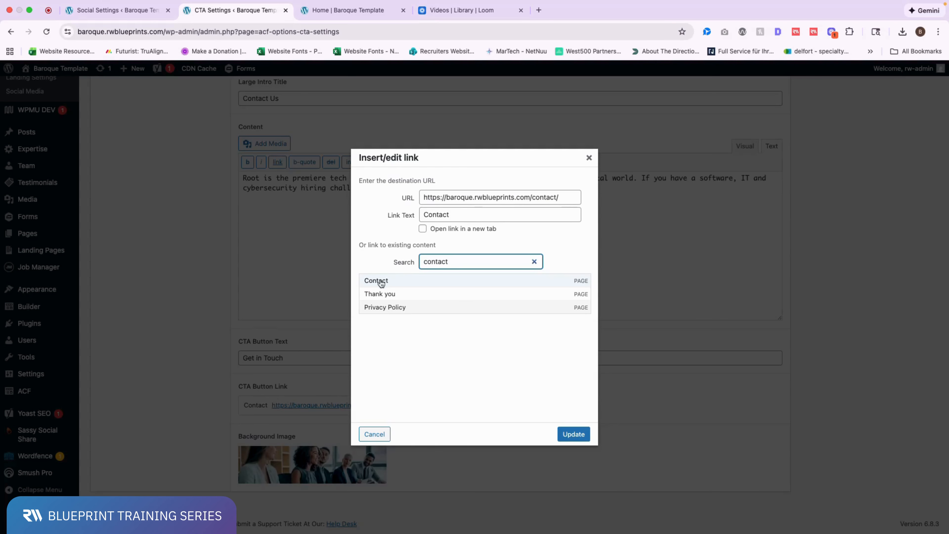
{"action": "left_click", "coordinate": [389, 283]}
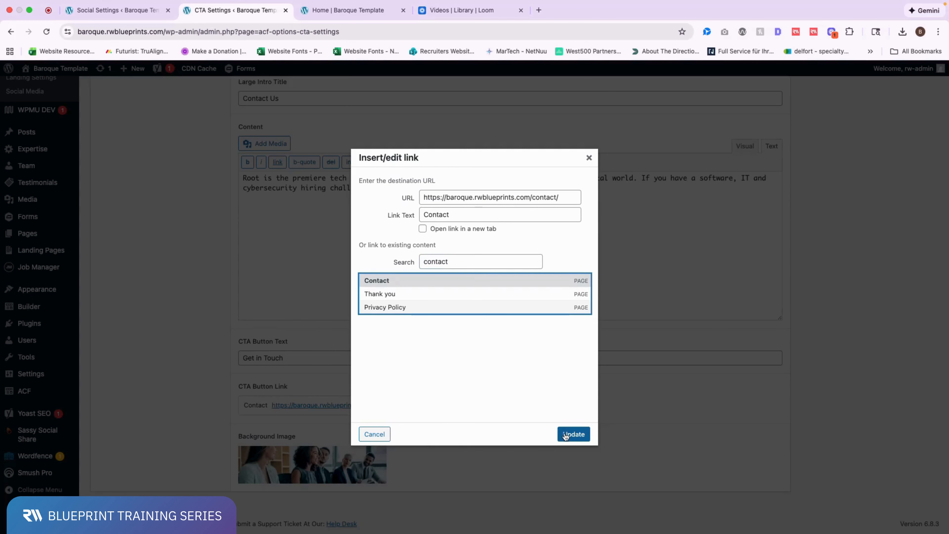
{"action": "left_click", "coordinate": [574, 434]}
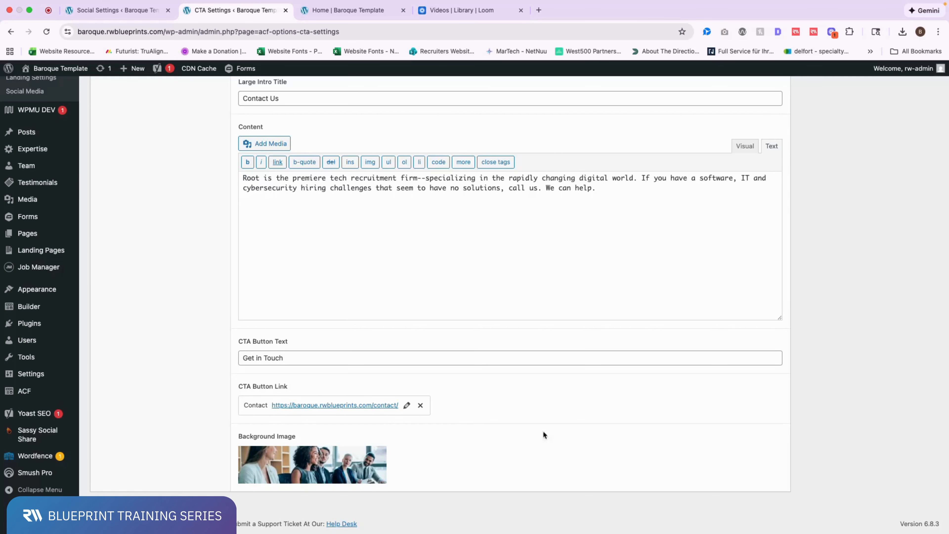
- Leave the CTA Settings without saving and open the Social Media settings
{"action": "mouse_move", "coordinate": [377, 466]}
{"action": "scroll", "coordinate": [397, 395], "scroll_direction": "up", "scroll_amount": 5}
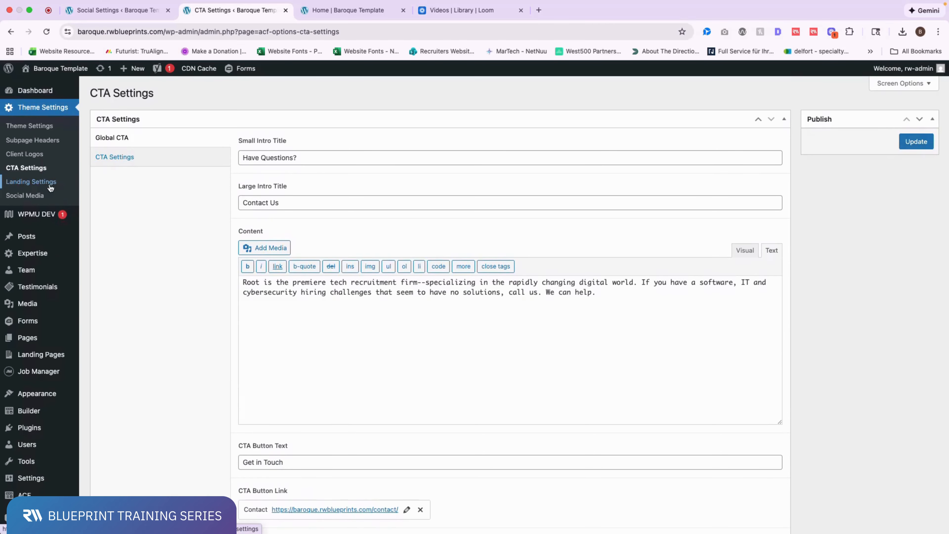
{"action": "left_click", "coordinate": [56, 195]}
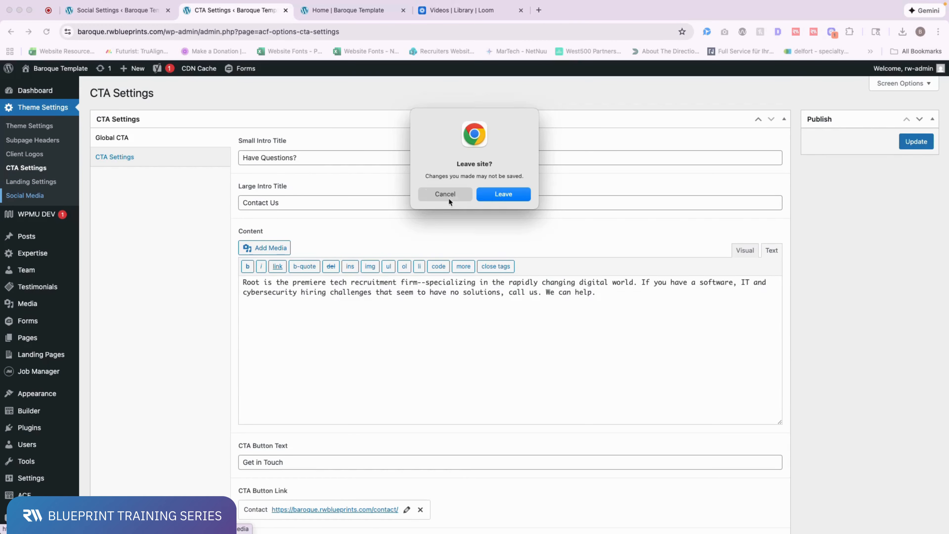
{"action": "left_click", "coordinate": [500, 196]}
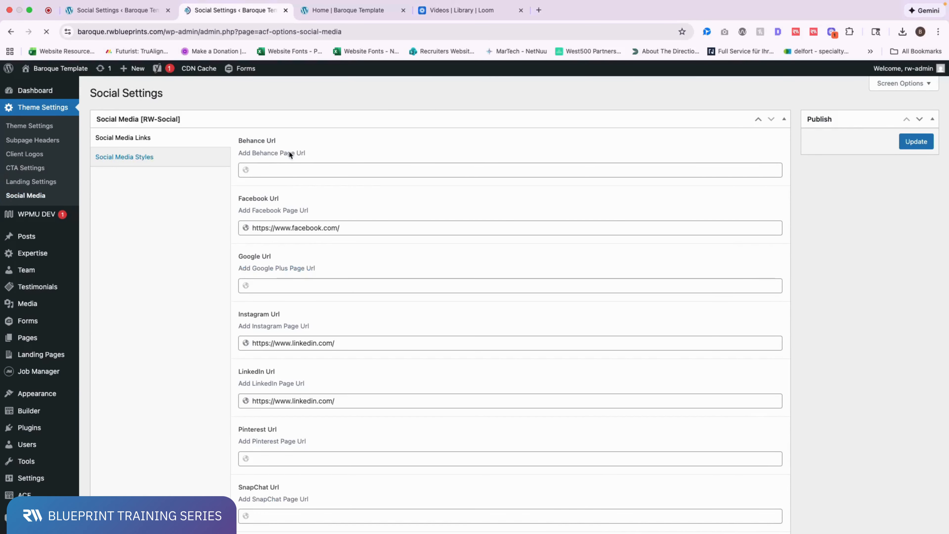
- Examine the Social Media Links fields and the matching social icons in the live Home page's footer
{"action": "scroll", "coordinate": [302, 236], "scroll_direction": "down", "scroll_amount": 1}
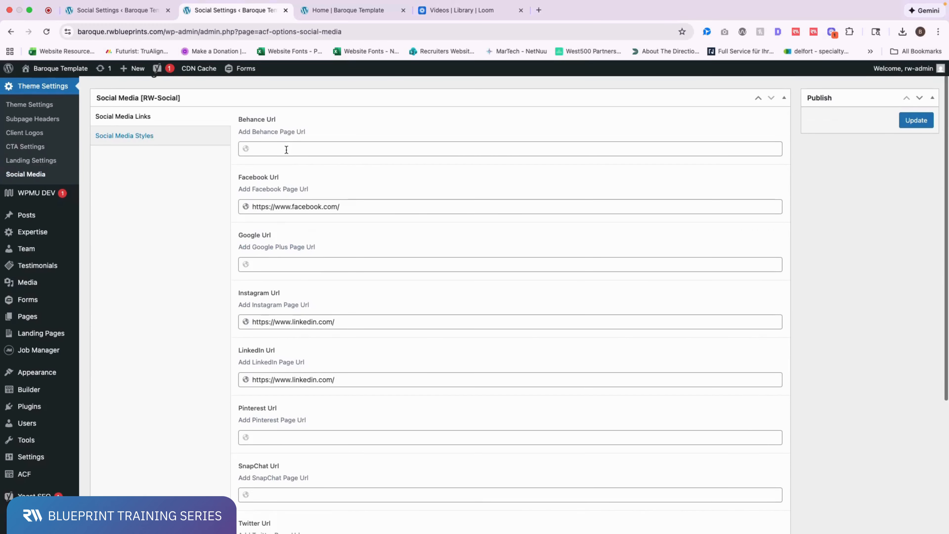
{"action": "scroll", "coordinate": [286, 148], "scroll_direction": "up", "scroll_amount": 1}
{"action": "scroll", "coordinate": [282, 134], "scroll_direction": "down", "scroll_amount": 5}
{"action": "scroll", "coordinate": [282, 156], "scroll_direction": "down", "scroll_amount": 5}
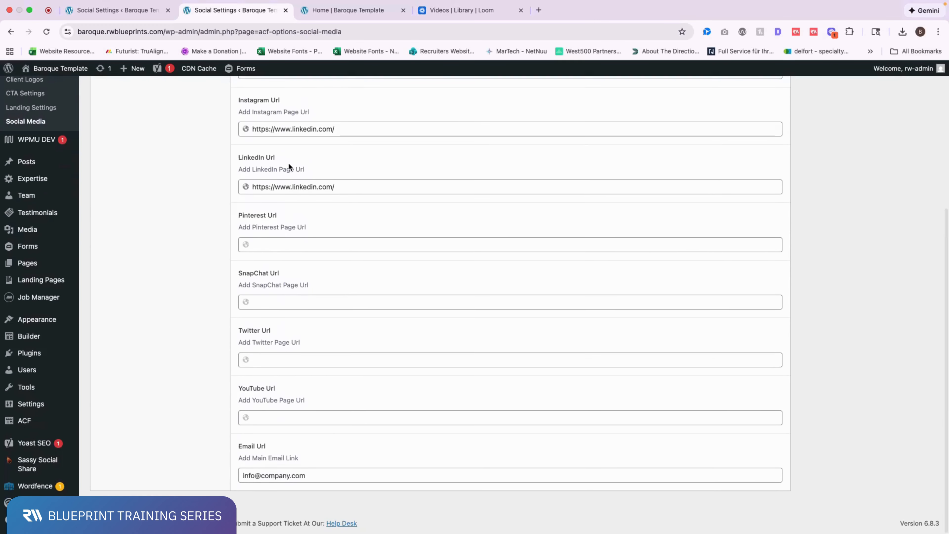
{"action": "scroll", "coordinate": [299, 149], "scroll_direction": "up", "scroll_amount": 6}
{"action": "scroll", "coordinate": [311, 137], "scroll_direction": "up", "scroll_amount": 2}
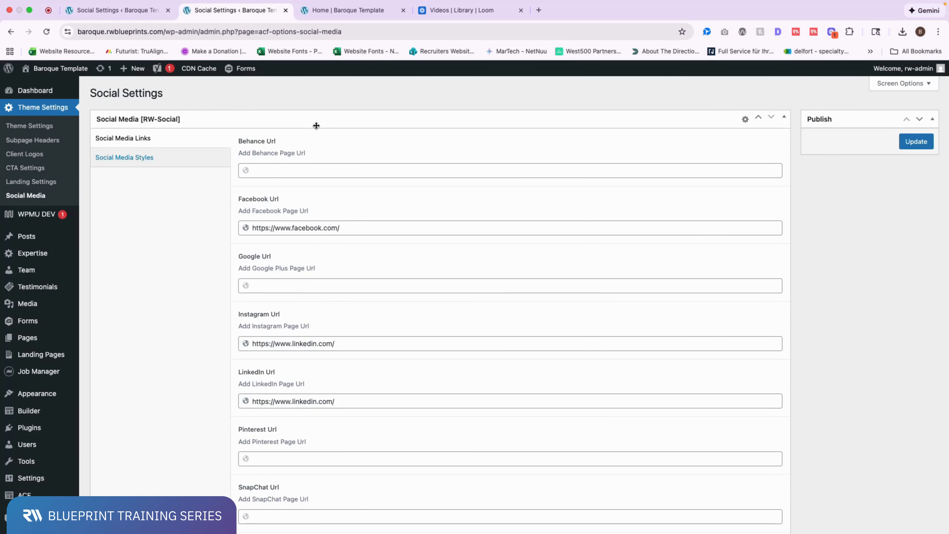
{"action": "left_click", "coordinate": [348, 10]}
{"action": "scroll", "coordinate": [476, 258], "scroll_direction": "down", "scroll_amount": 2}
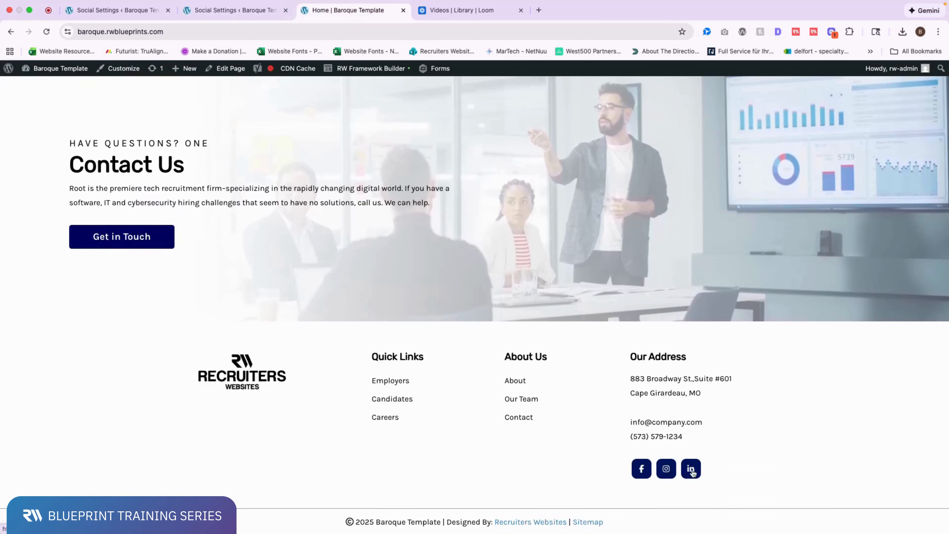
{"action": "left_click", "coordinate": [236, 10]}
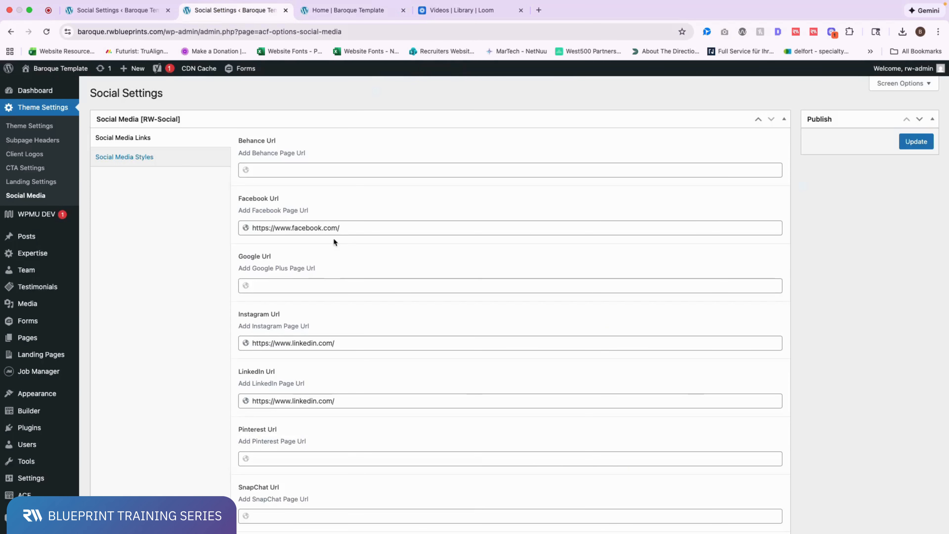
{"action": "scroll", "coordinate": [324, 334], "scroll_direction": "down", "scroll_amount": 2}
{"action": "scroll", "coordinate": [342, 302], "scroll_direction": "down", "scroll_amount": 1}
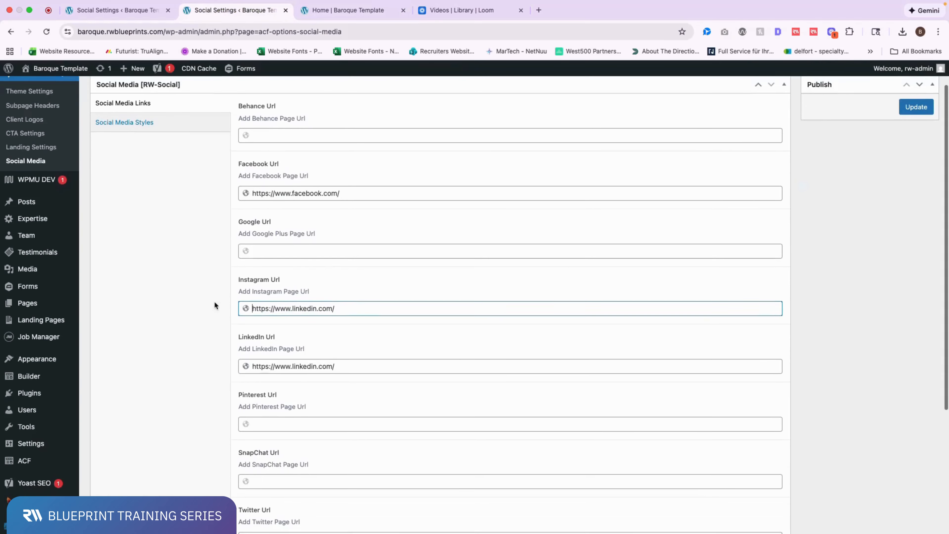
{"action": "triple_click", "coordinate": [343, 303]}
{"action": "key", "text": "BackSpace"}
{"action": "scroll", "coordinate": [317, 312], "scroll_direction": "down", "scroll_amount": 8}
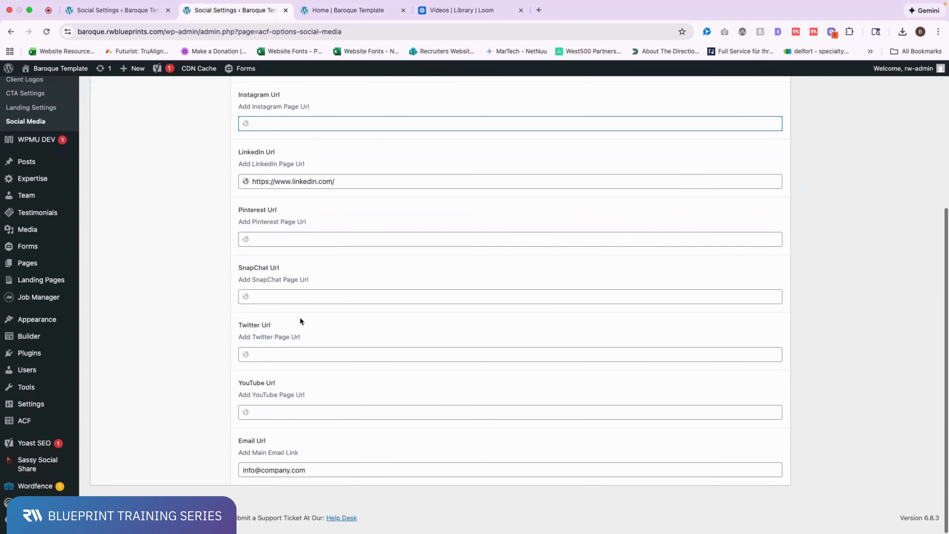
{"action": "left_click", "coordinate": [278, 417]}
{"action": "left_click", "coordinate": [333, 495]}
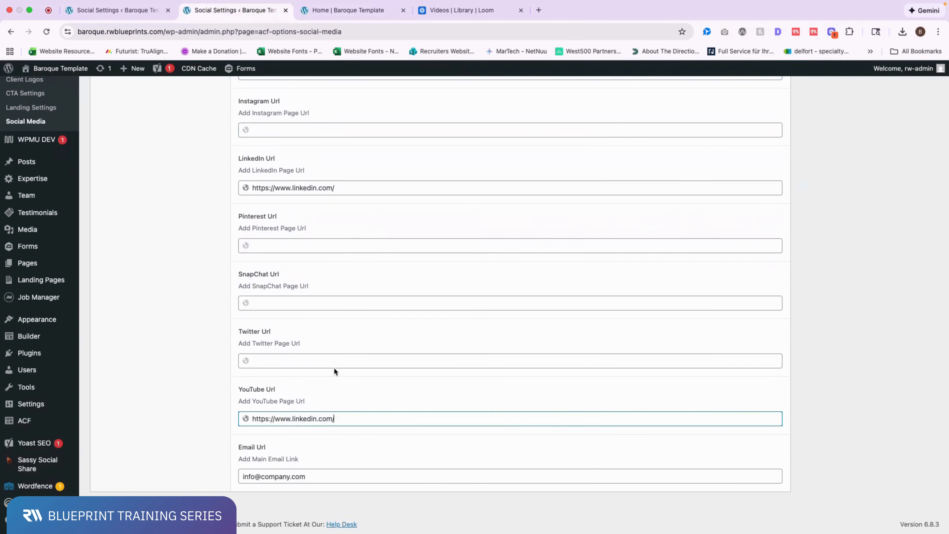
{"action": "scroll", "coordinate": [318, 351], "scroll_direction": "up", "scroll_amount": 10}
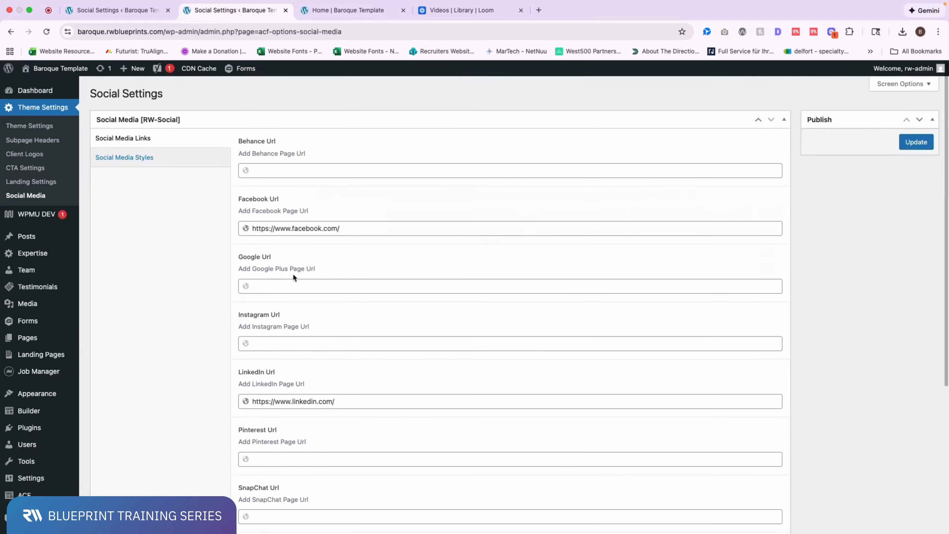
{"action": "scroll", "coordinate": [284, 335], "scroll_direction": "down", "scroll_amount": 6}
{"action": "scroll", "coordinate": [335, 396], "scroll_direction": "up", "scroll_amount": 7}
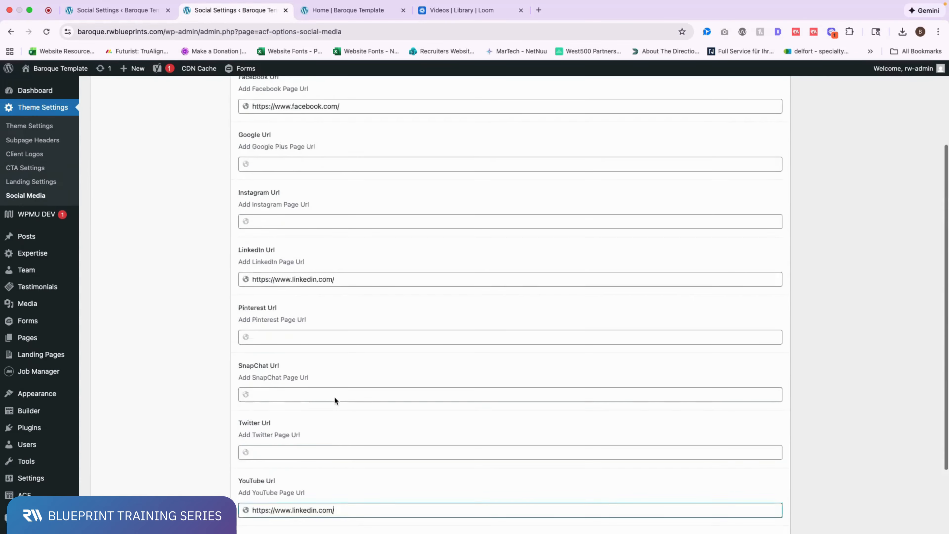
- Save the social media links and reload the live Home page to check the footer icons
{"action": "left_click", "coordinate": [917, 143]}
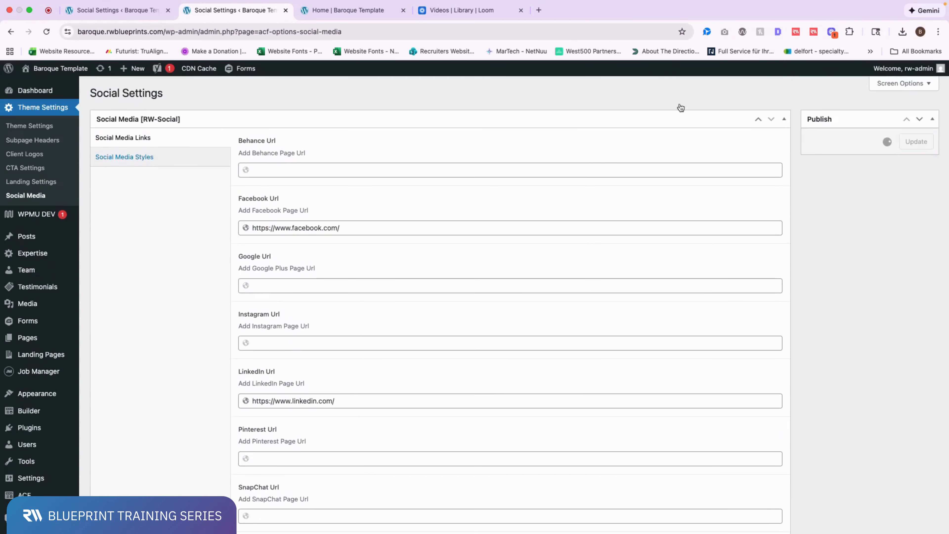
{"action": "left_click", "coordinate": [350, 10]}
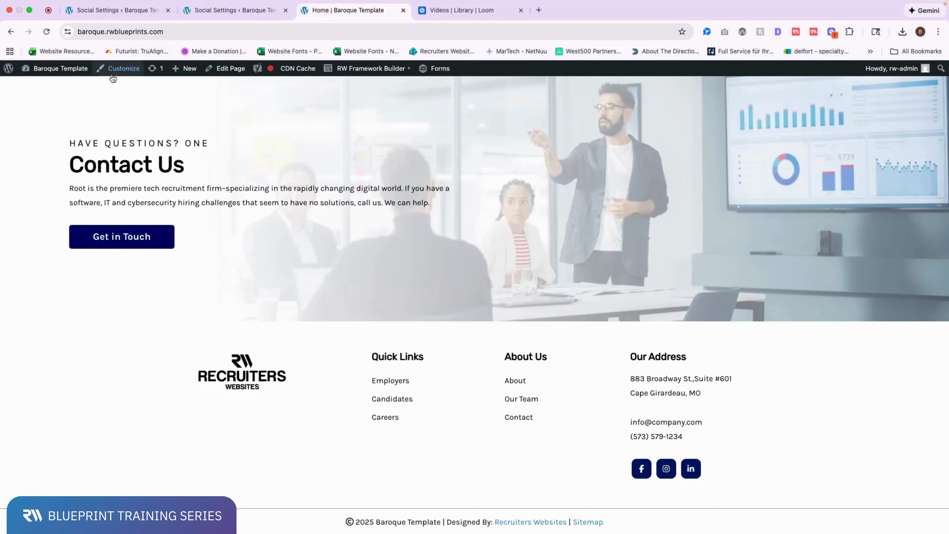
{"action": "left_click", "coordinate": [46, 32]}
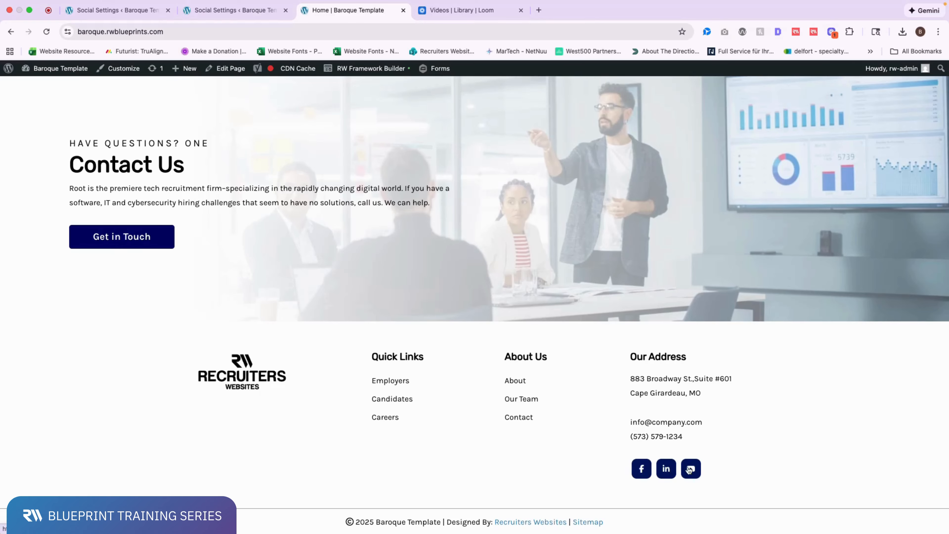
- Replace the domain name in the Email Url with "corporation" and save the social settings
{"action": "left_click", "coordinate": [239, 11]}
{"action": "scroll", "coordinate": [305, 201], "scroll_direction": "down", "scroll_amount": 5}
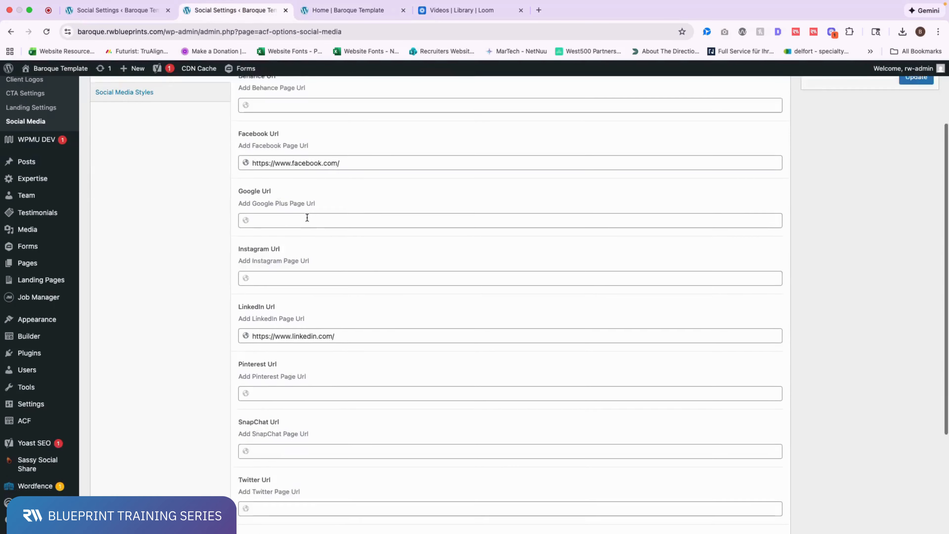
{"action": "scroll", "coordinate": [352, 196], "scroll_direction": "down", "scroll_amount": 3}
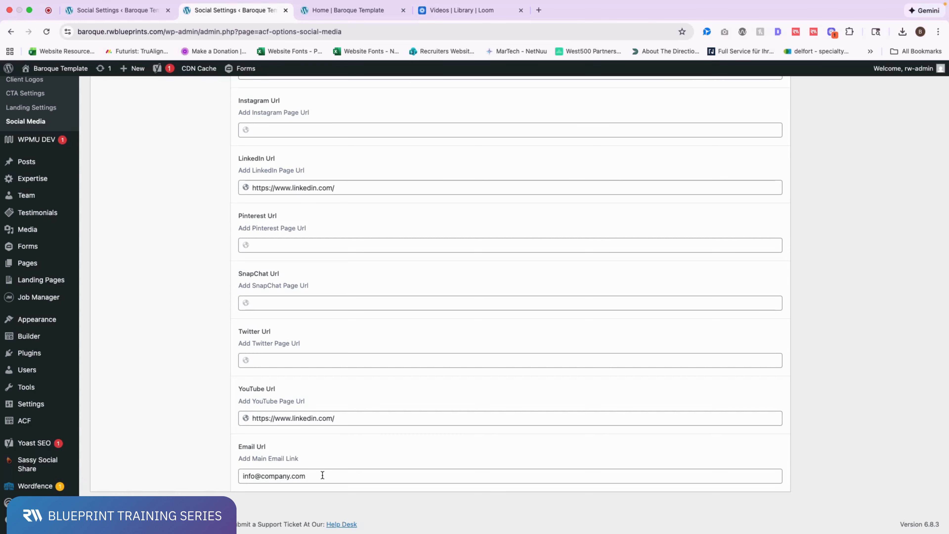
{"action": "left_click_drag", "start_coordinate": [323, 474], "coordinate": [210, 476]}
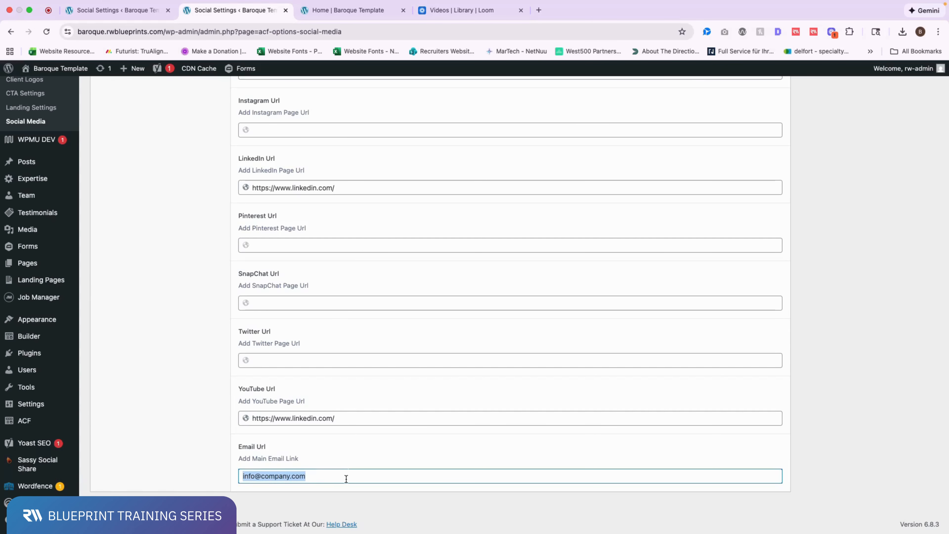
{"action": "left_click_drag", "start_coordinate": [342, 479], "coordinate": [208, 474]}
{"action": "left_click_drag", "start_coordinate": [294, 475], "coordinate": [261, 476]}
{"action": "left_click", "coordinate": [289, 475]}
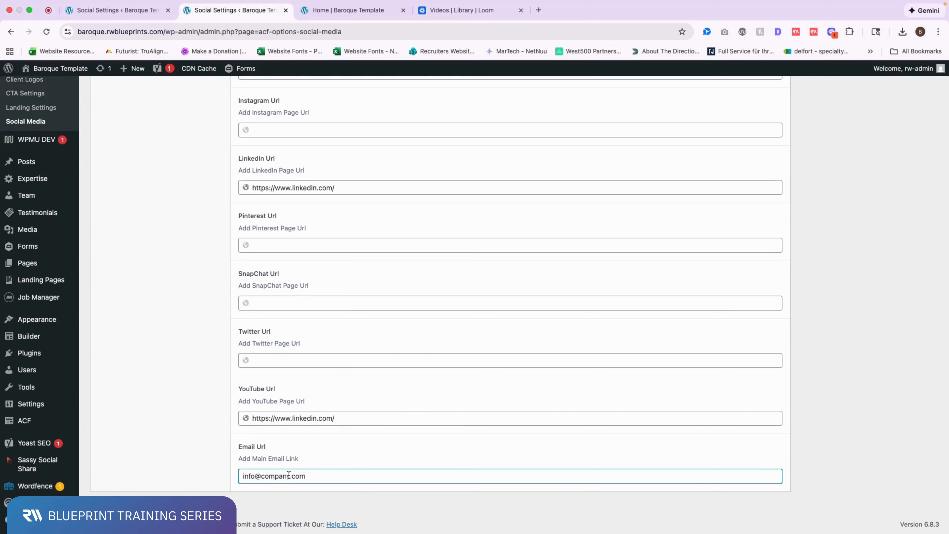
{"action": "left_click_drag", "start_coordinate": [289, 475], "coordinate": [260, 475]}
{"action": "type", "text": "corporation"}
{"action": "key", "text": "Return"}
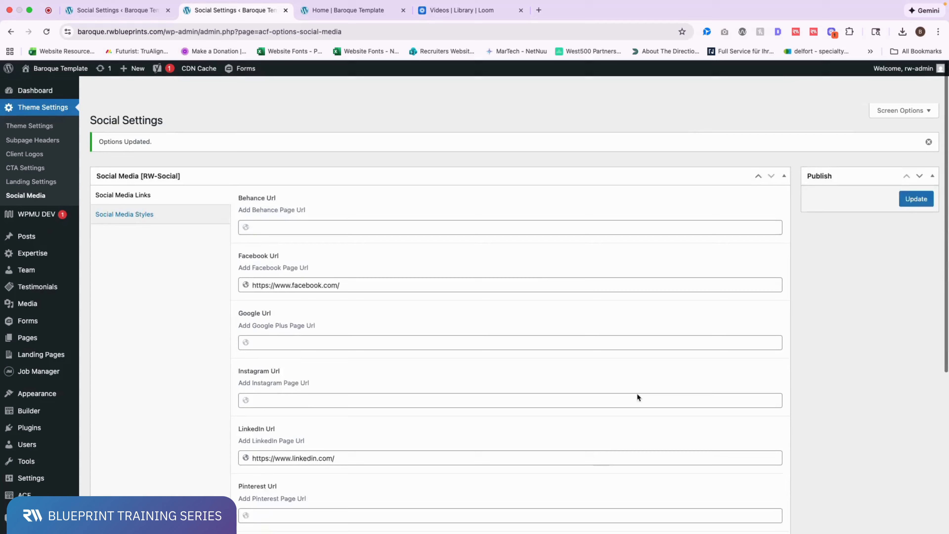
{"action": "left_click", "coordinate": [908, 176]}
- Reload the live Home page and check the email address shown in the footer
{"action": "left_click", "coordinate": [342, 10]}
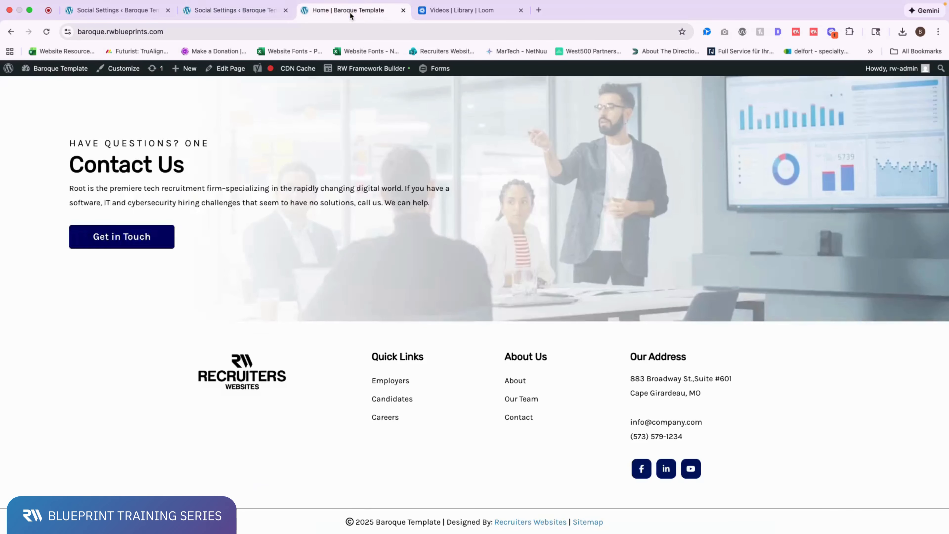
{"action": "left_click_drag", "start_coordinate": [625, 418], "coordinate": [703, 421]}
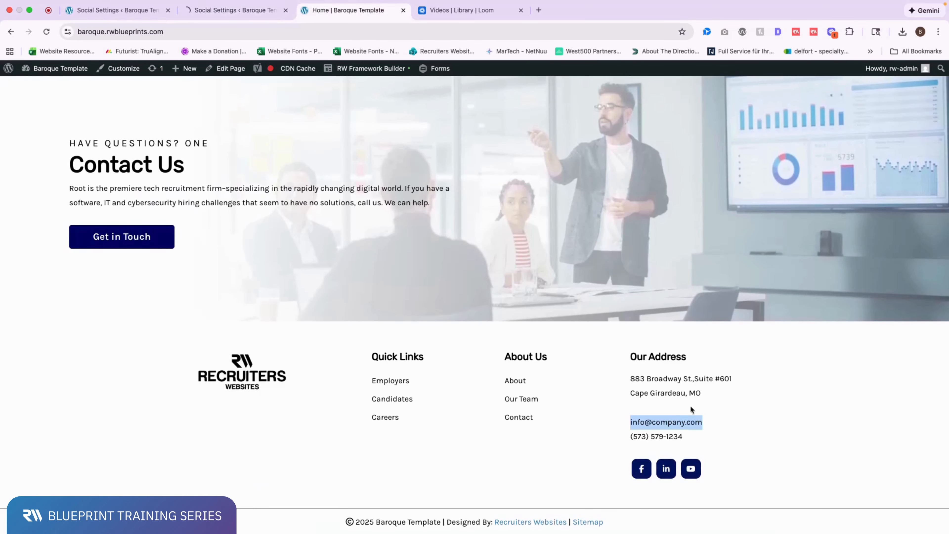
{"action": "left_click", "coordinate": [46, 31]}
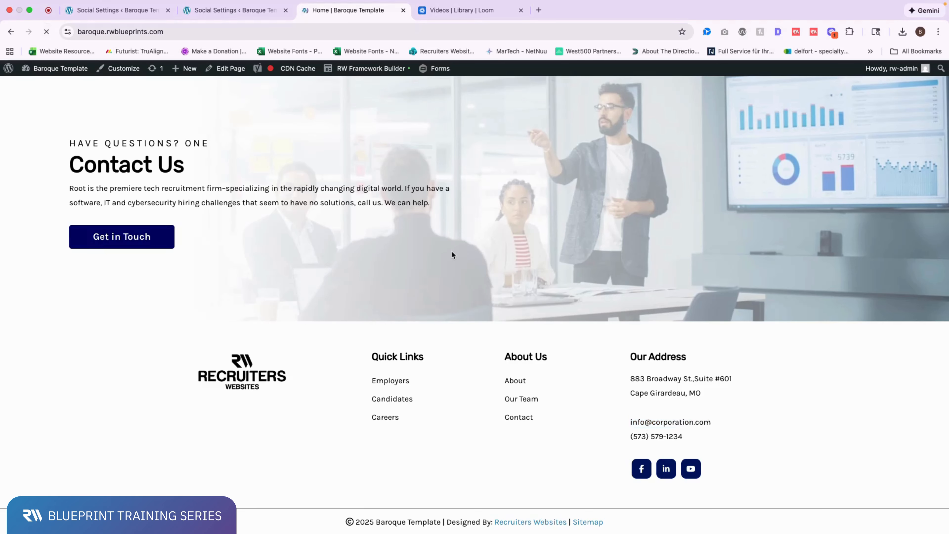
{"action": "left_click_drag", "start_coordinate": [622, 420], "coordinate": [725, 423]}
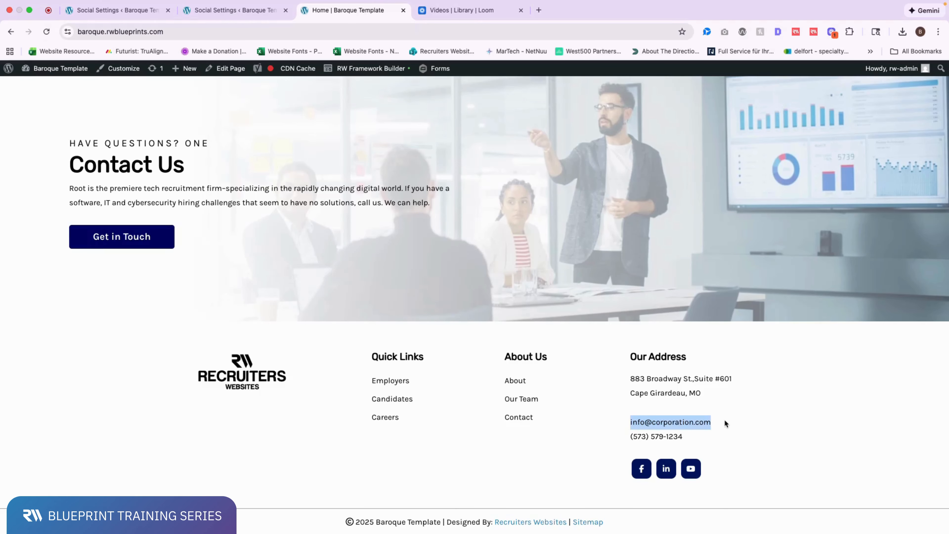
- Open the Social Media Styles and compare the icon shape and color options with the live footer icons
{"action": "left_click", "coordinate": [238, 10]}
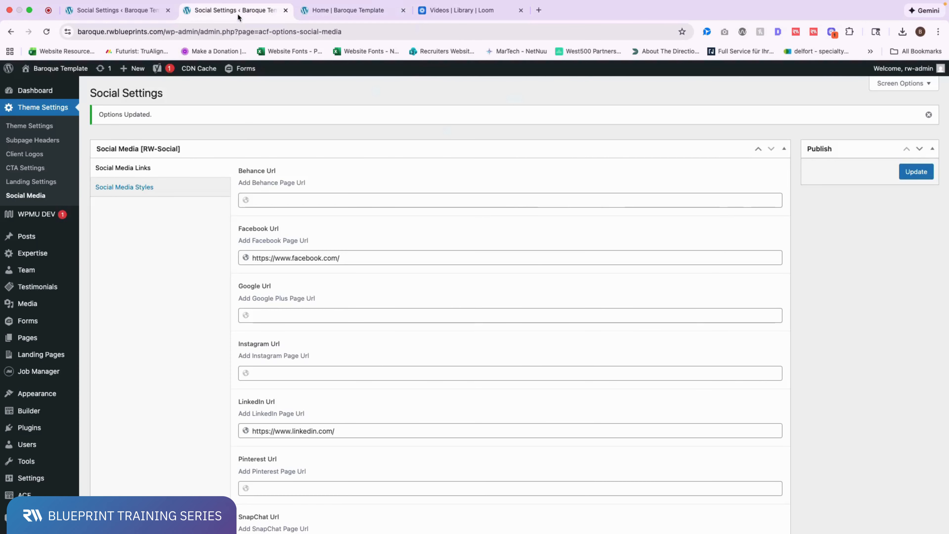
{"action": "left_click", "coordinate": [132, 193]}
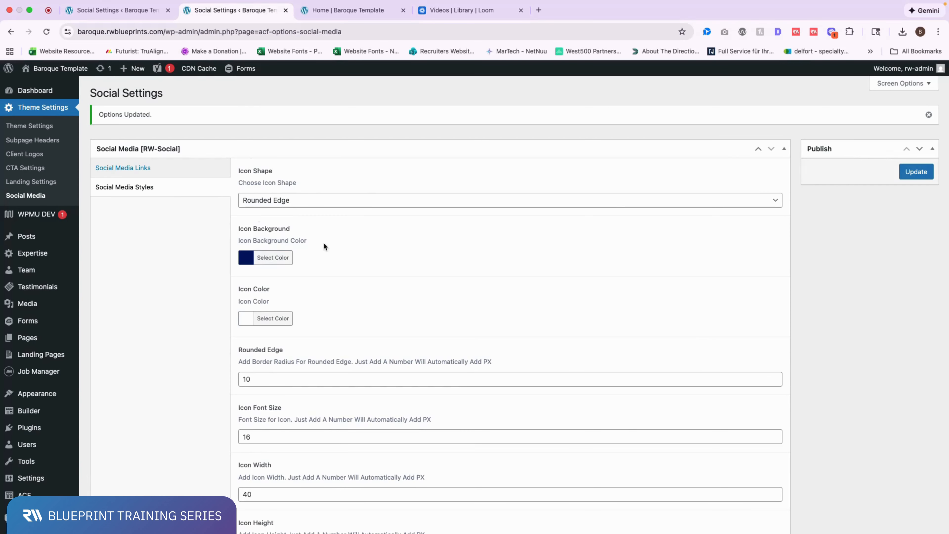
{"action": "left_click", "coordinate": [355, 10]}
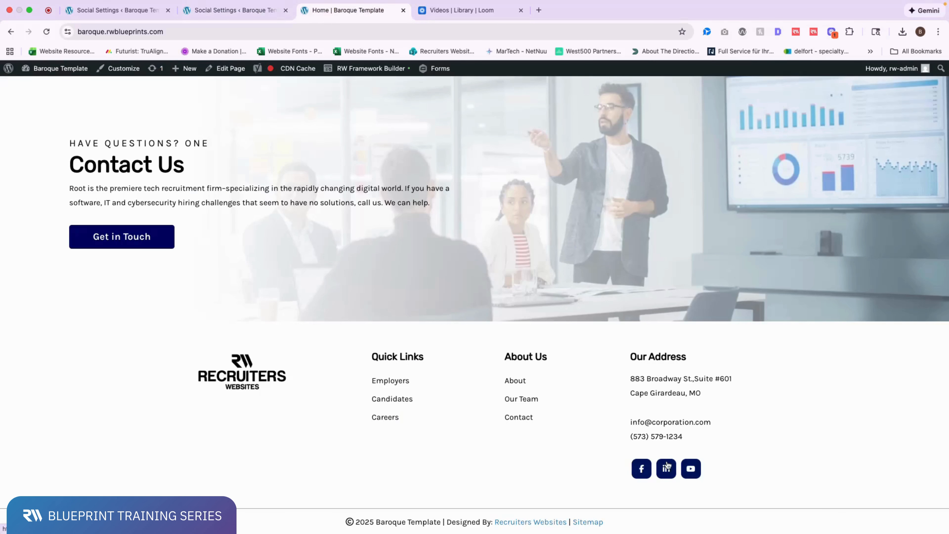
{"action": "left_click", "coordinate": [239, 10]}
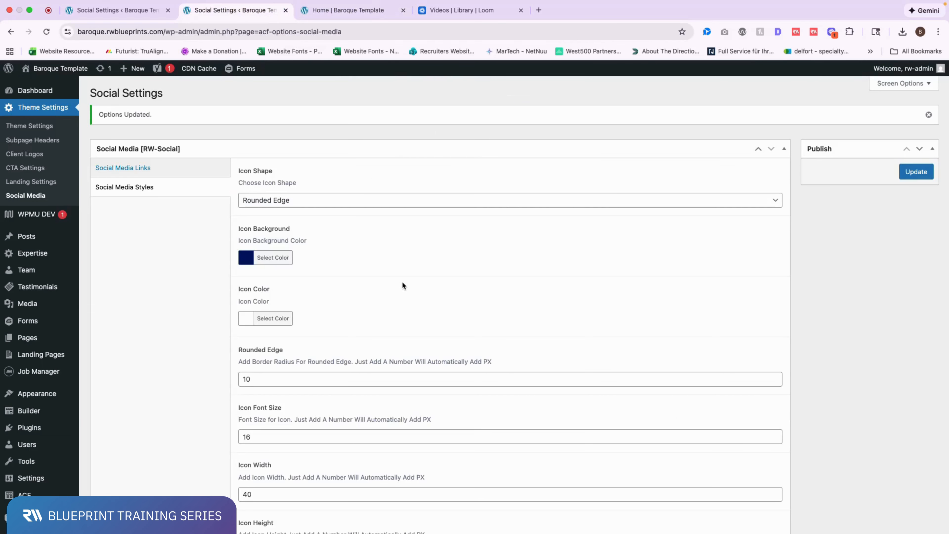